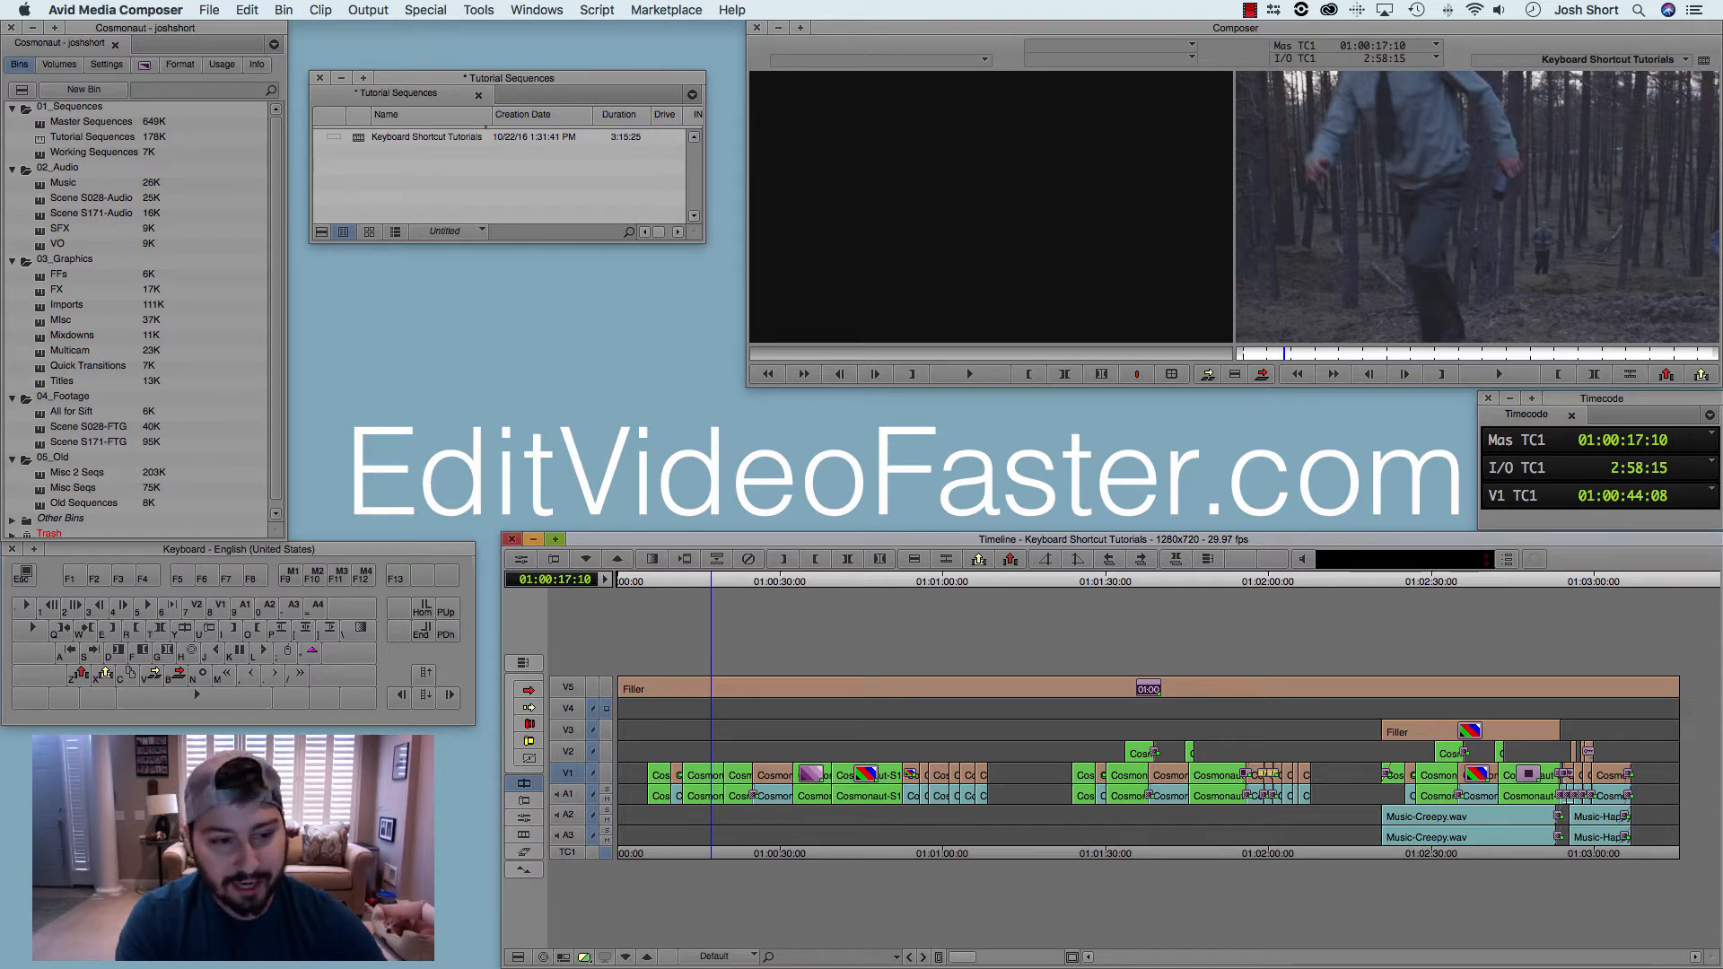
Step: Mark both an in point and an out point in the sequence at 01:00:15:11
{"action": "mouse_move", "coordinate": [711, 582]}
{"action": "left_mouse_down"}
{"action": "mouse_move", "coordinate": [747, 581]}
{"action": "mouse_move", "coordinate": [700, 582]}
{"action": "left_mouse_up"}
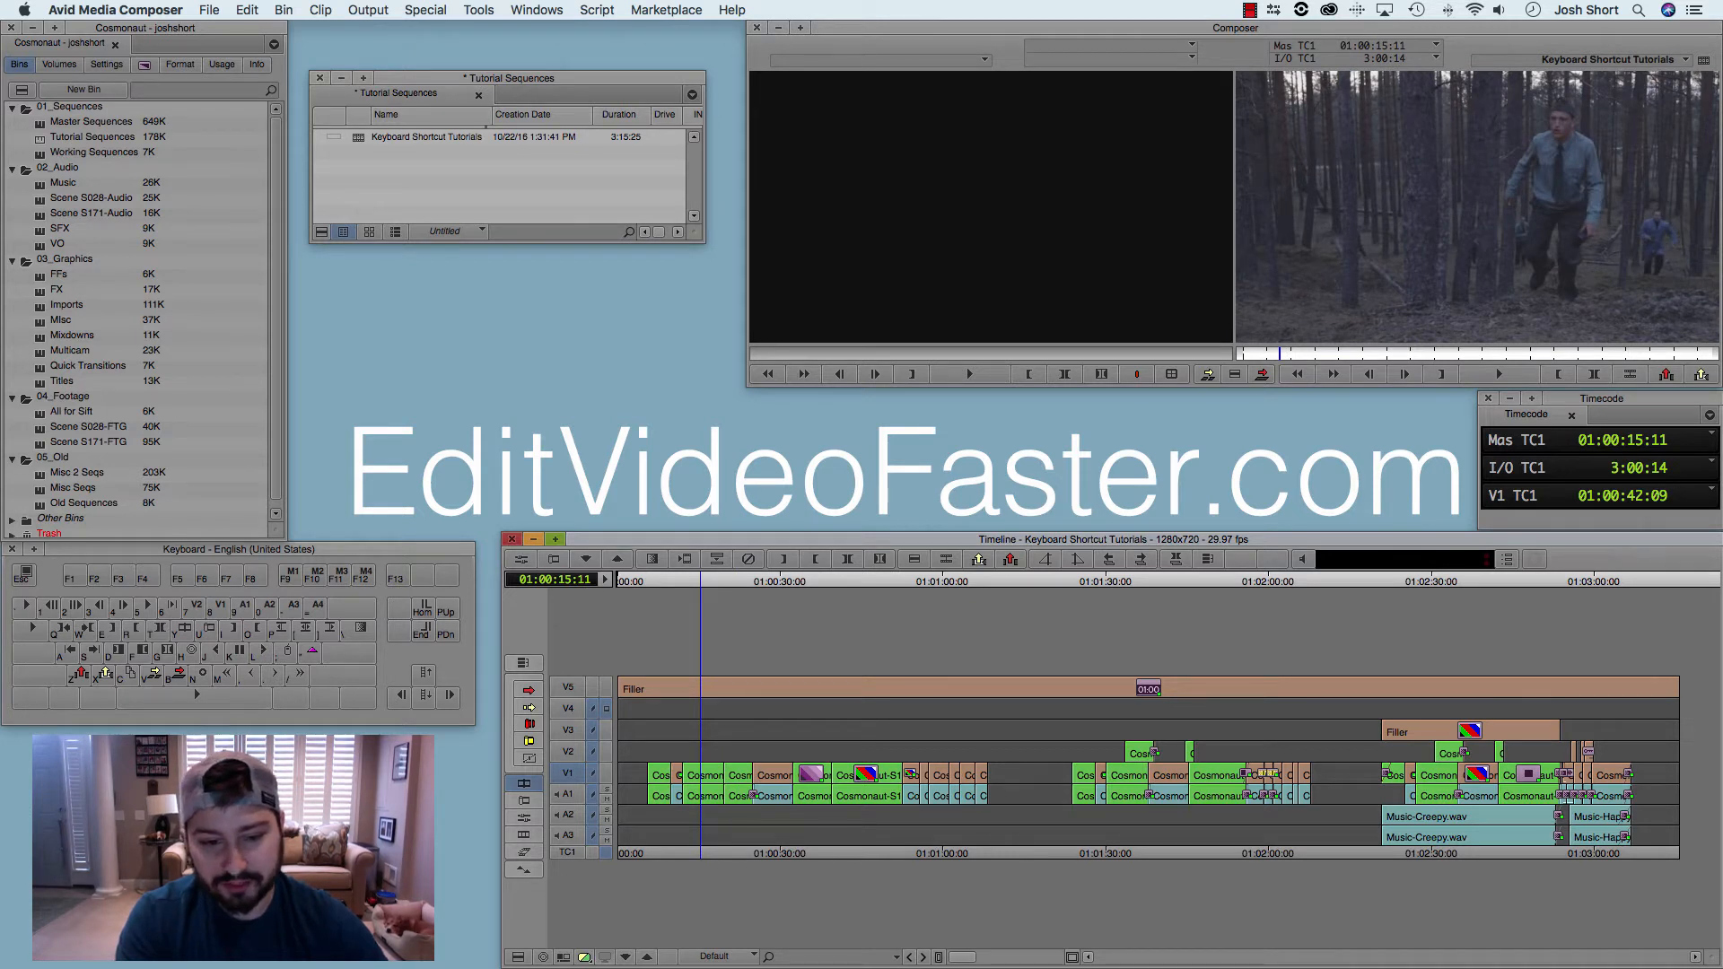
{"action": "key", "text": "i"}
{"action": "key", "text": "o"}
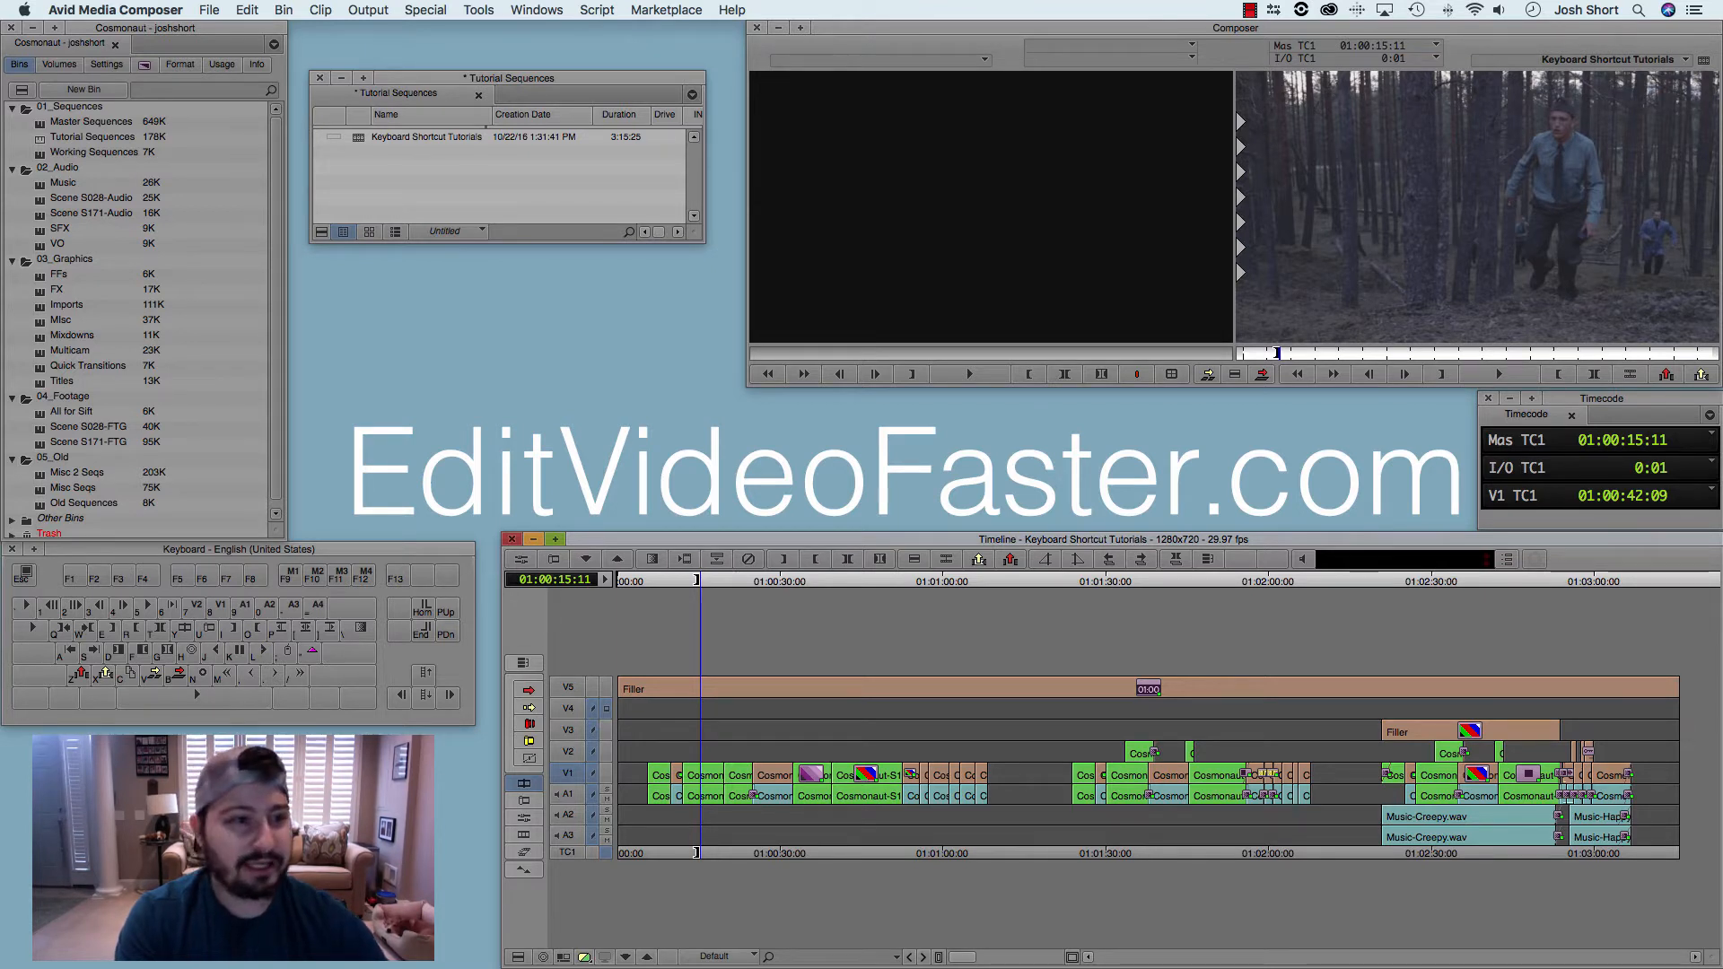
Step: Open the Imports bin, reposition it beneath the Tutorial Sequences bin, and load _19.mov as the source clip
{"action": "double_click", "coordinate": [41, 305]}
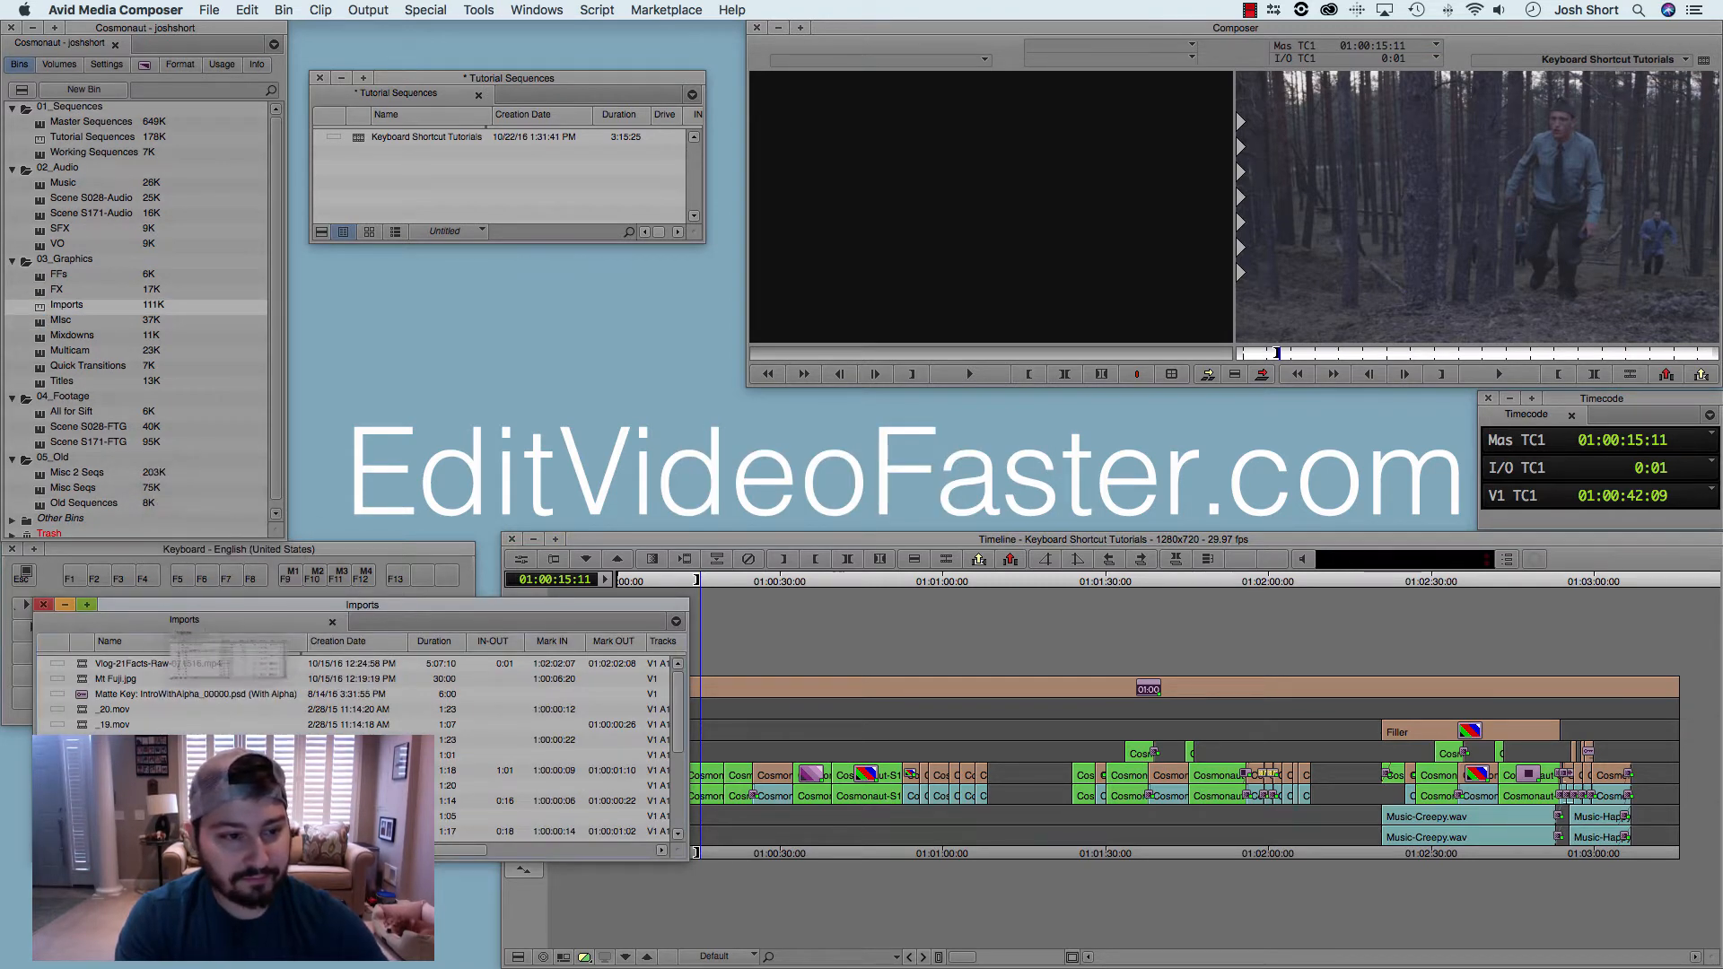
{"action": "left_click_drag", "start_coordinate": [236, 605], "coordinate": [255, 215]}
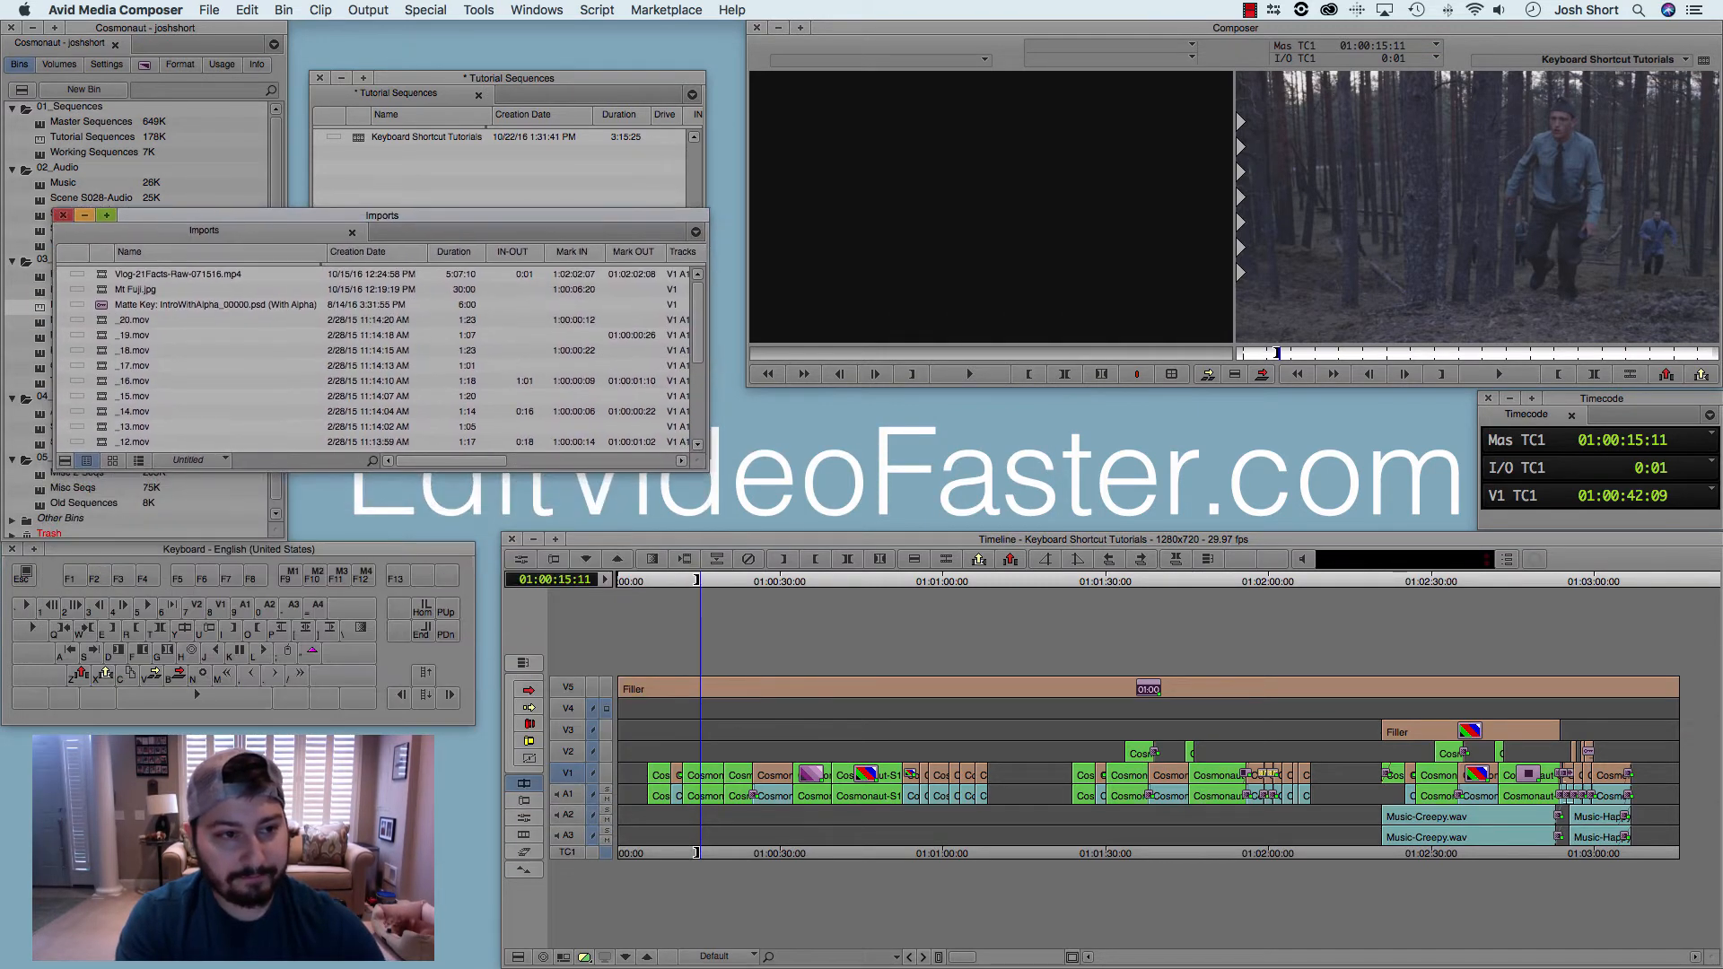
{"action": "left_click", "coordinate": [105, 336]}
{"action": "key", "text": "Return"}
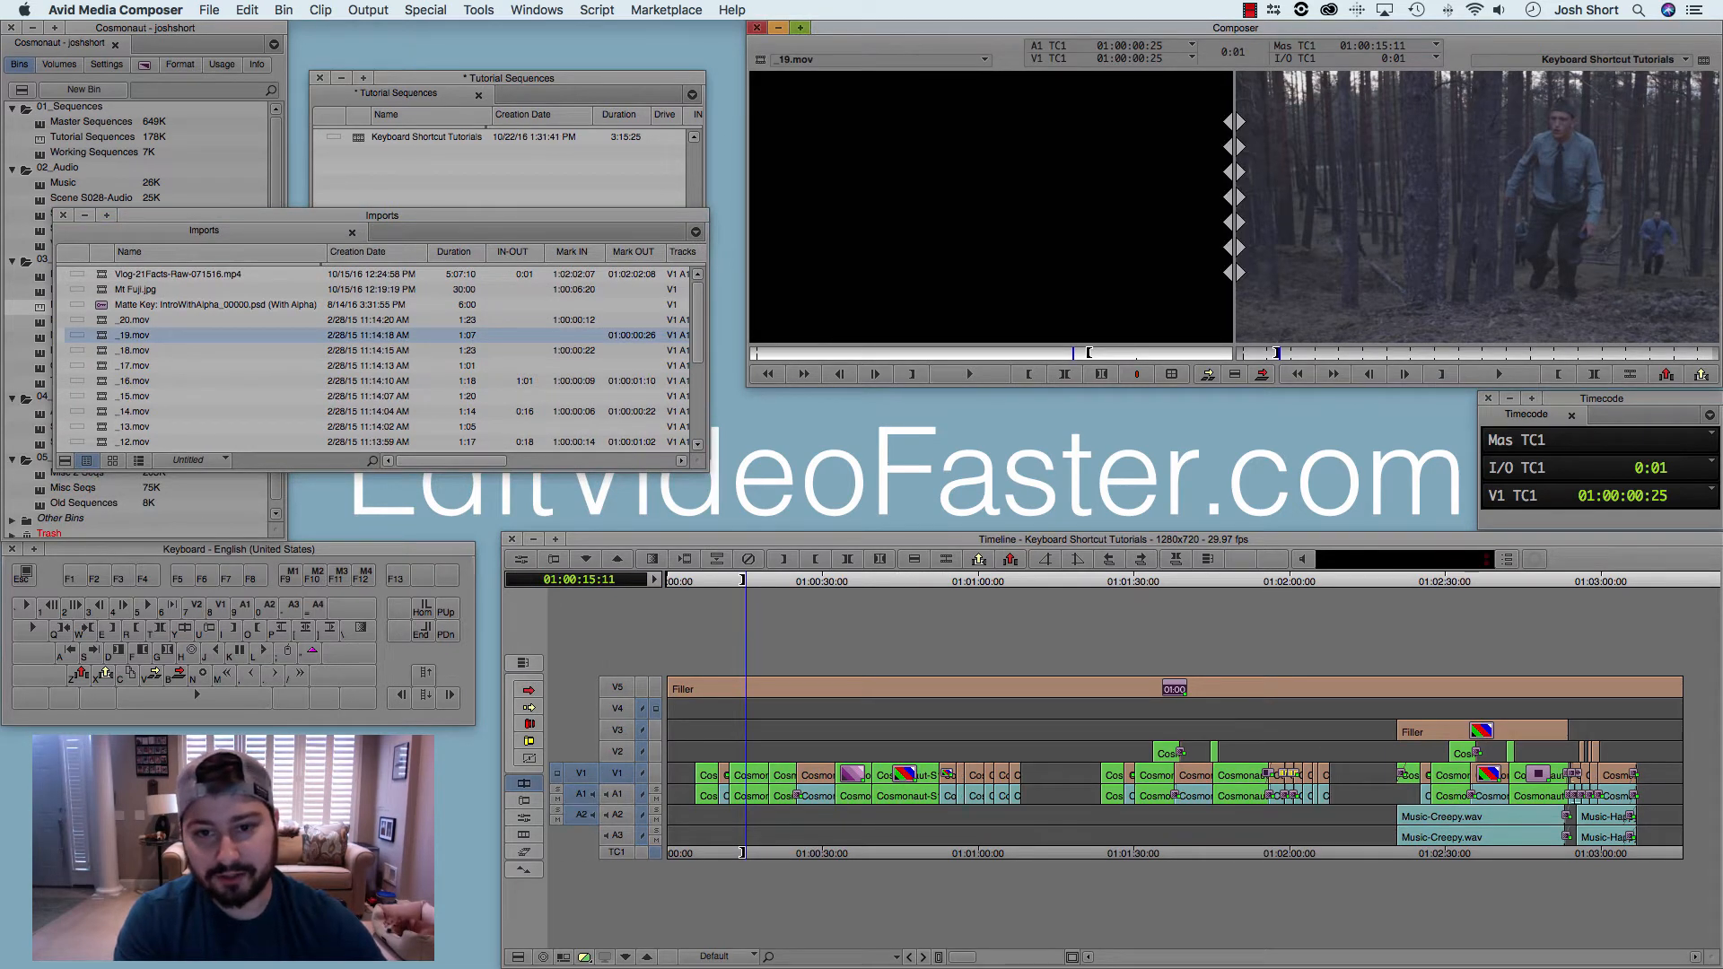
Step: Mark an in point at 01:00:00:04 and an out point at 01:00:00:20 in source clip _19.mov
{"action": "key", "text": "Left"}
{"action": "key", "text": "Left"}
{"action": "key", "text": "i"}
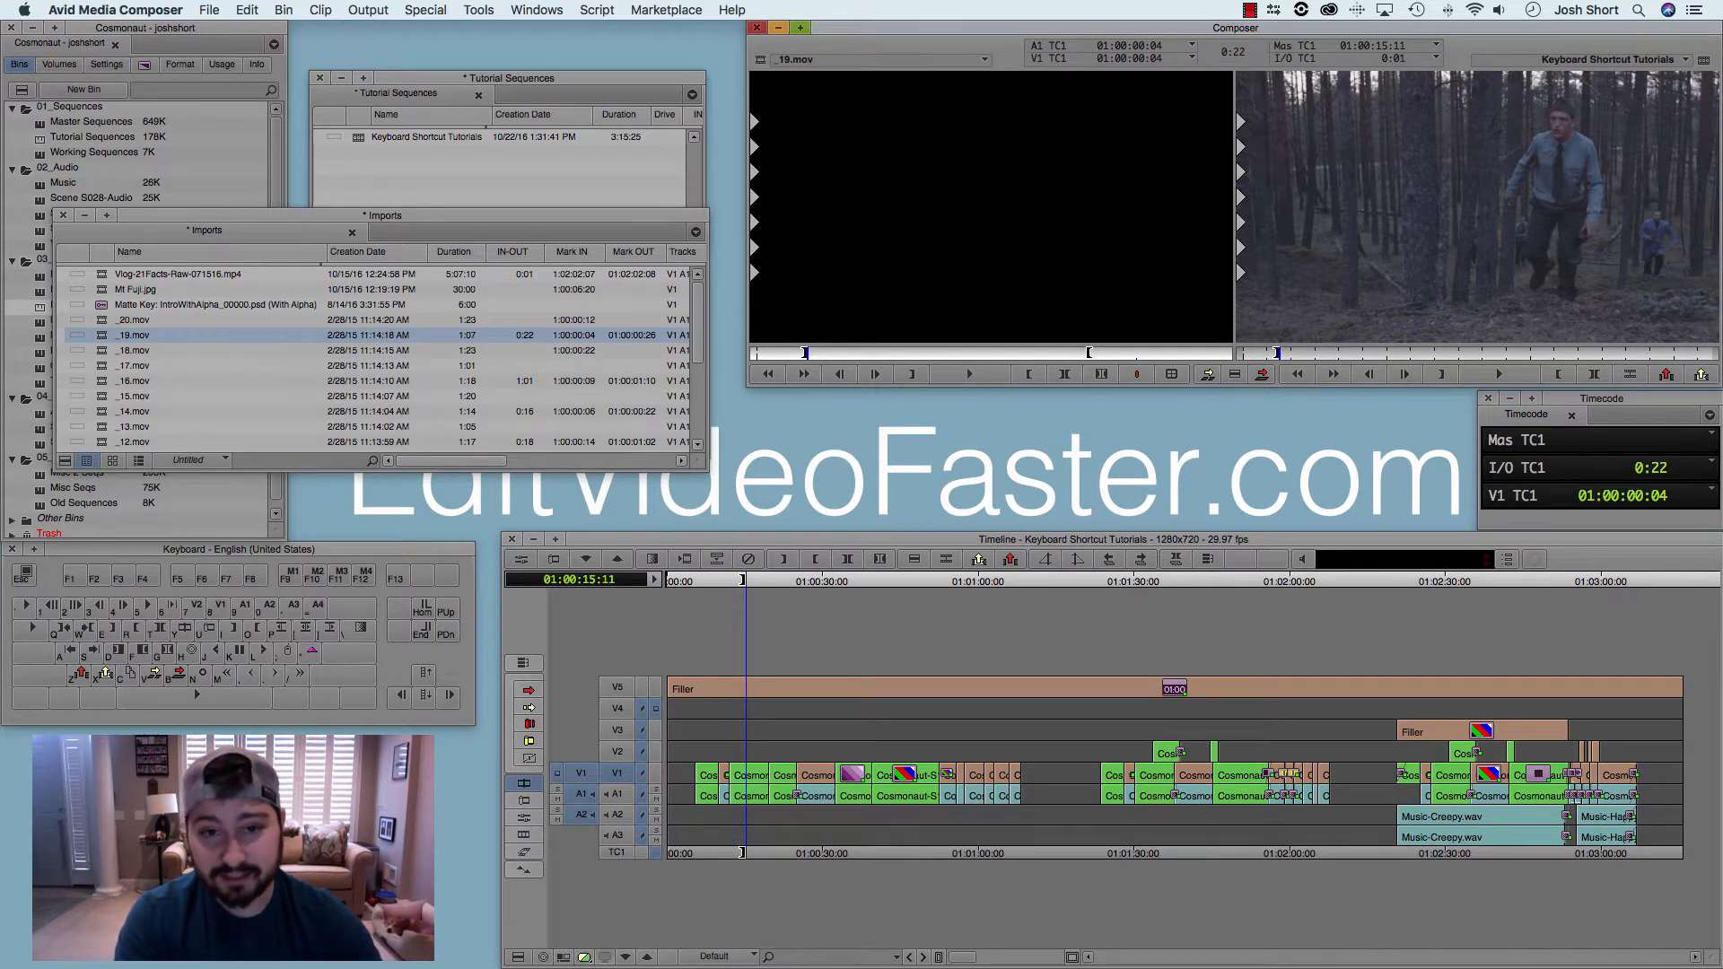
{"action": "key", "text": "Right"}
{"action": "key", "text": "Right"}
{"action": "key", "text": "Right"}
{"action": "key", "text": "Right"}
{"action": "key", "text": "Right"}
{"action": "key", "text": "Right"}
{"action": "key", "text": "Right"}
{"action": "key", "text": "Right"}
{"action": "key", "text": "Right"}
{"action": "key", "text": "Right"}
{"action": "key", "text": "Right"}
{"action": "key", "text": "Right"}
{"action": "key", "text": "Right"}
{"action": "key", "text": "Right"}
{"action": "key", "text": "Right"}
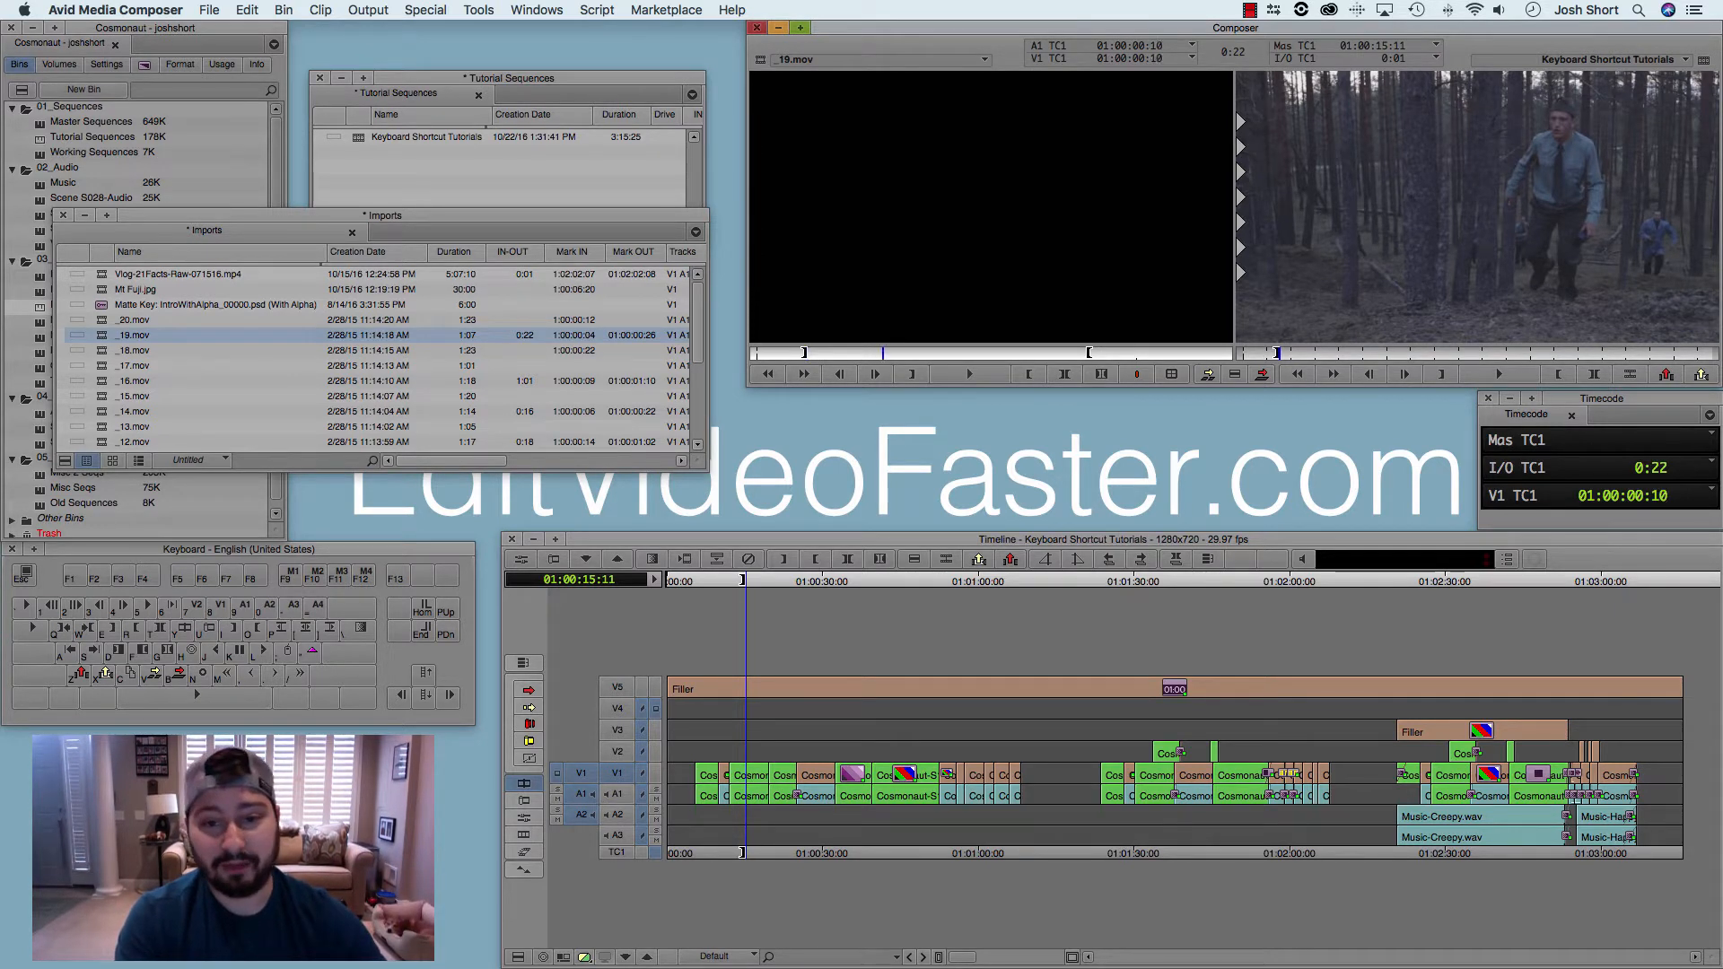
{"action": "key", "text": "Right"}
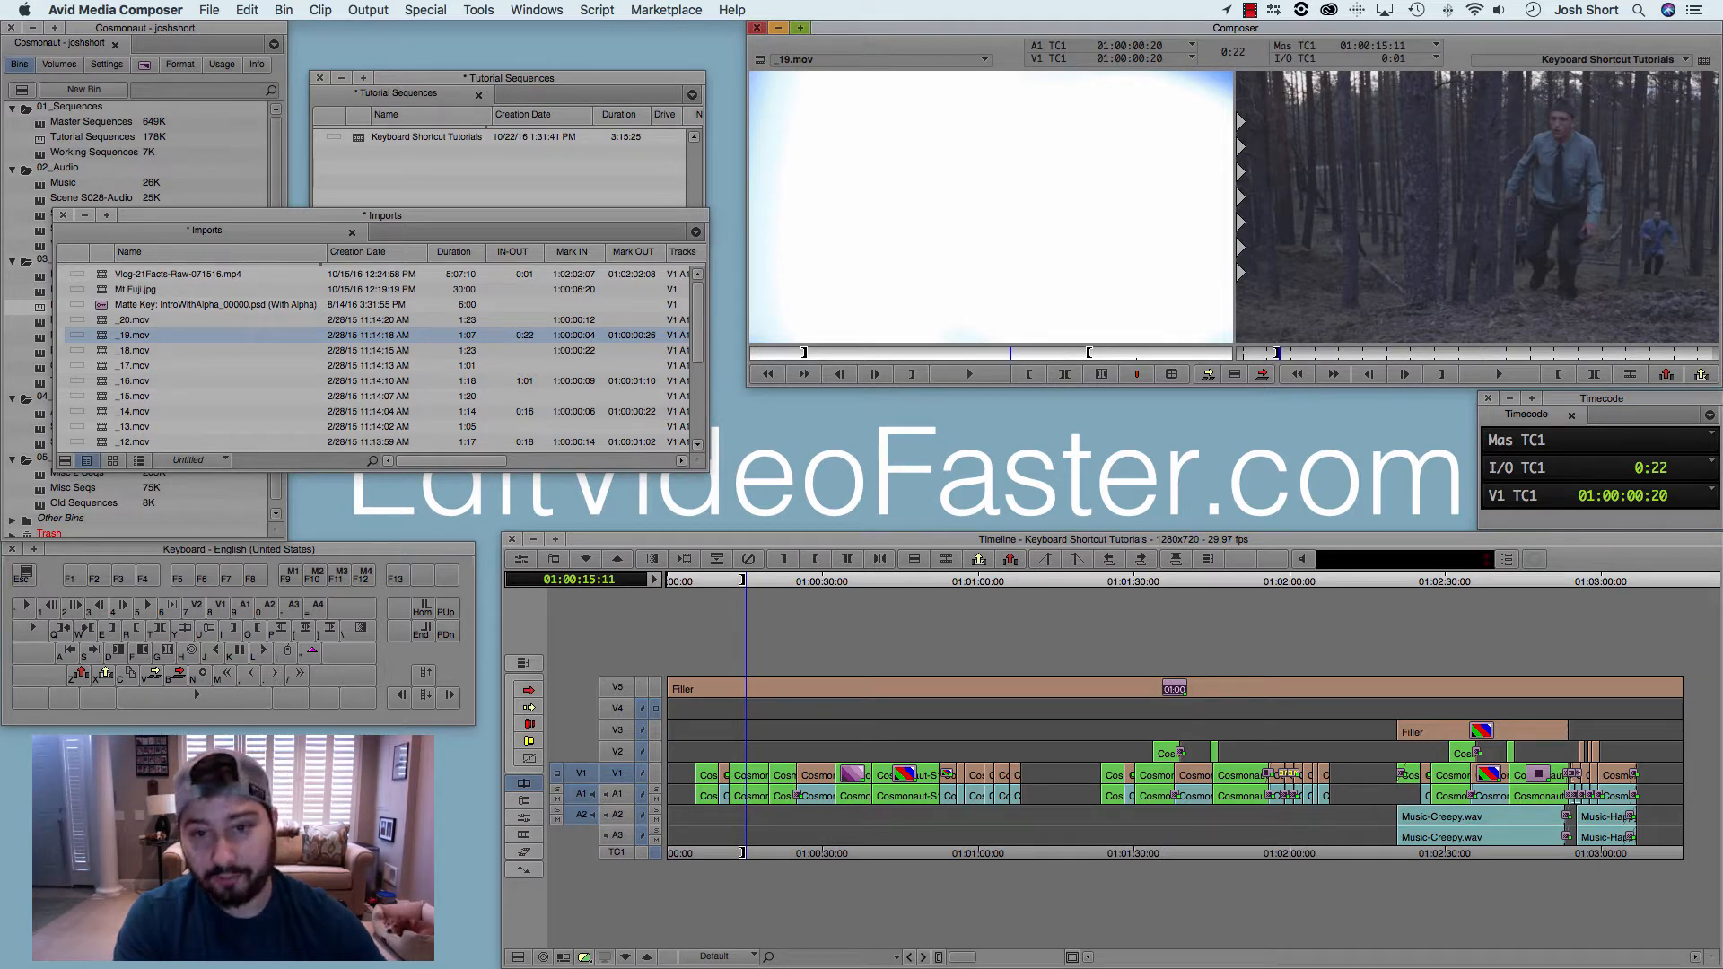
{"action": "key", "text": "o"}
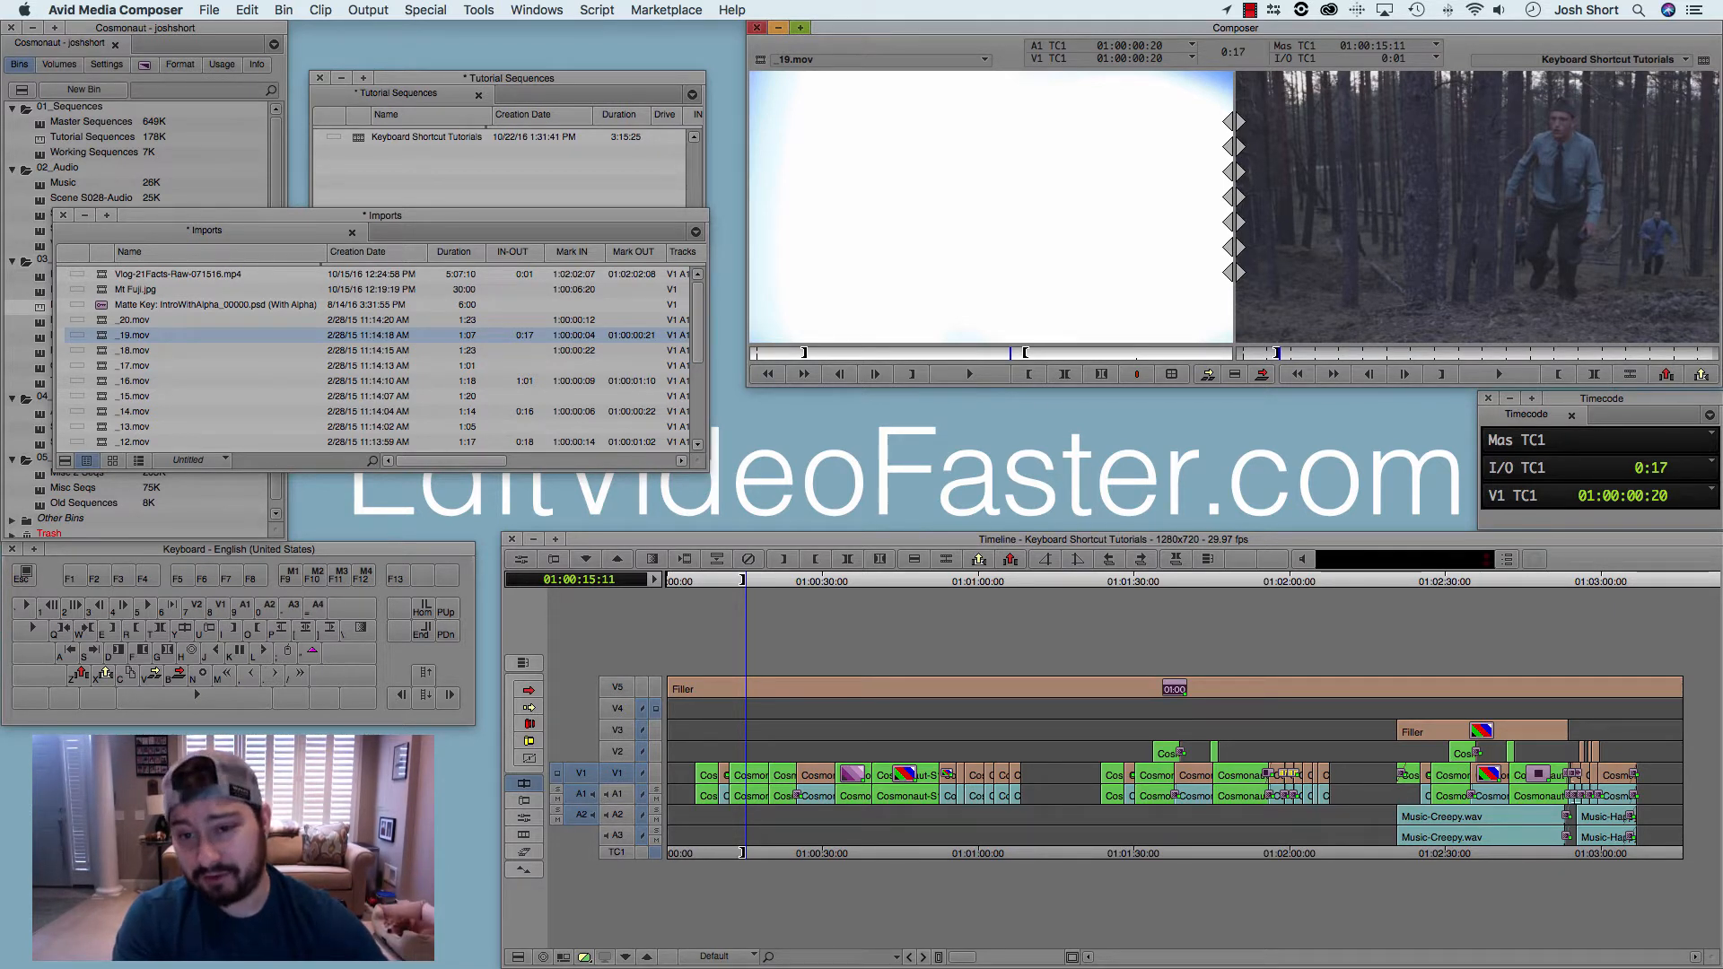
Step: Re-mark the out point of _19.mov several times while shuttling forward and back, leaving it at 01:00:00:25
{"action": "key", "text": "l"}
{"action": "key", "text": "k"}
{"action": "key", "text": "o"}
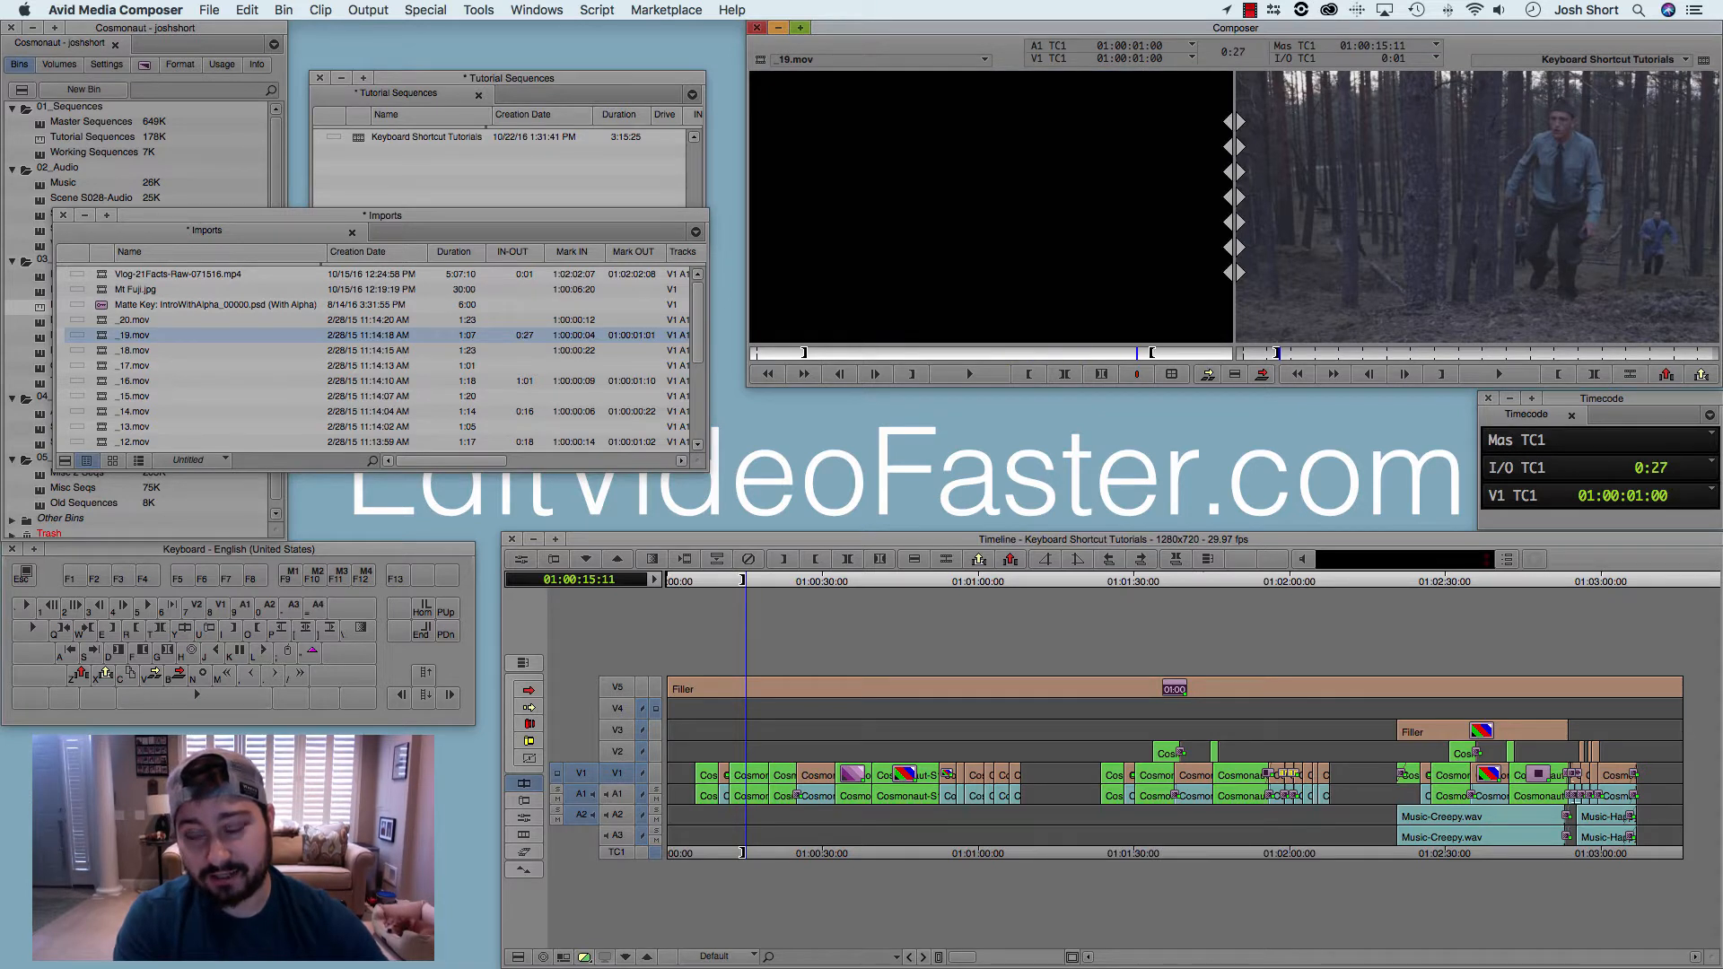
{"action": "key", "text": "j"}
{"action": "key", "text": "k"}
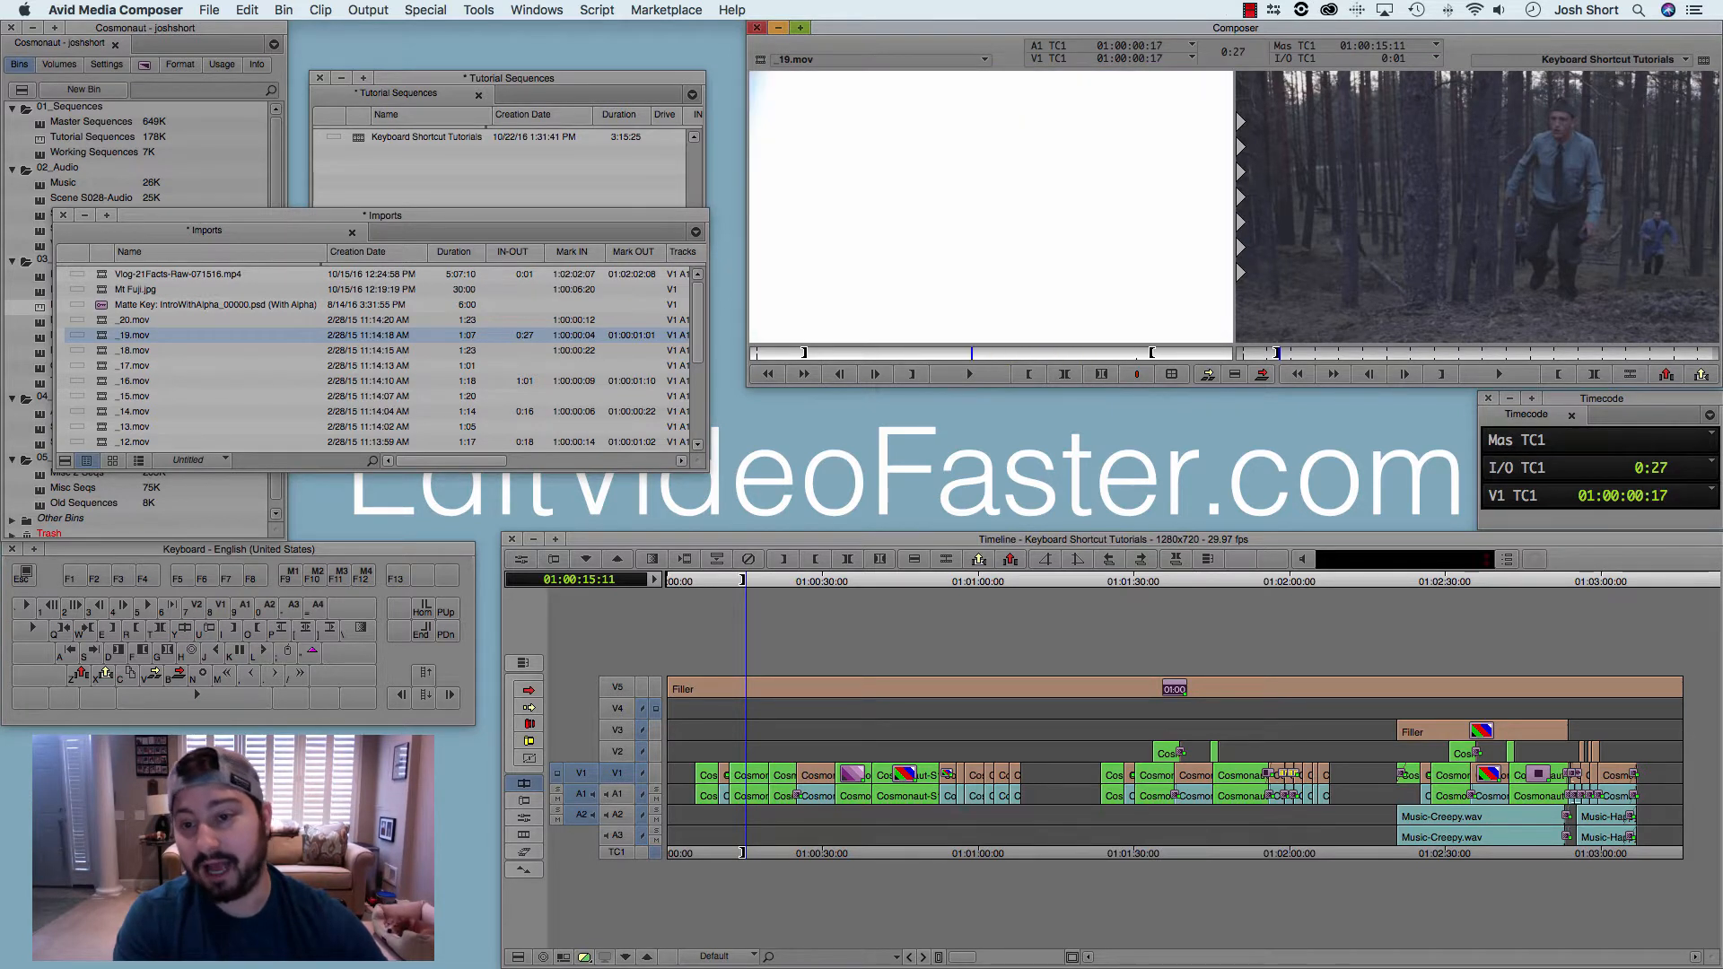
{"action": "key", "text": "o"}
{"action": "key", "text": "l"}
{"action": "key", "text": "k"}
{"action": "key", "text": "o"}
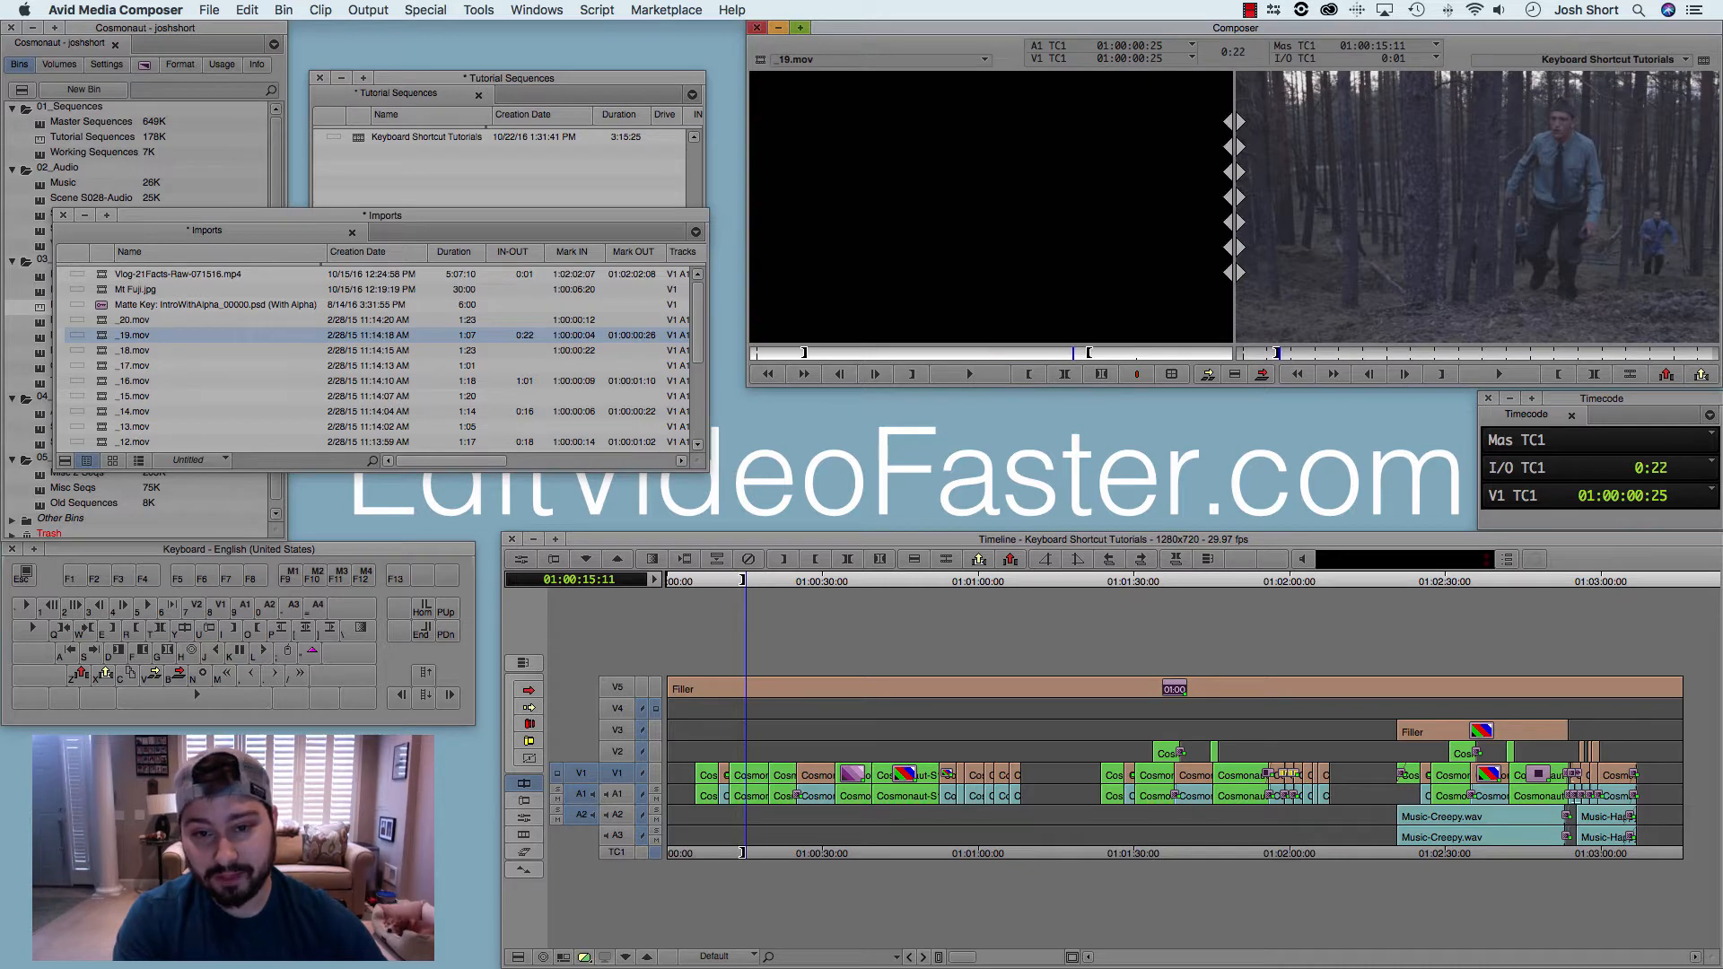
Step: Play the sequence forward from the marked in point and mark its out point at 01:00:43:16
{"action": "left_click", "coordinate": [772, 582]}
{"action": "key", "text": "l"}
{"action": "key", "text": "l"}
{"action": "key", "text": "l"}
{"action": "key", "text": "l"}
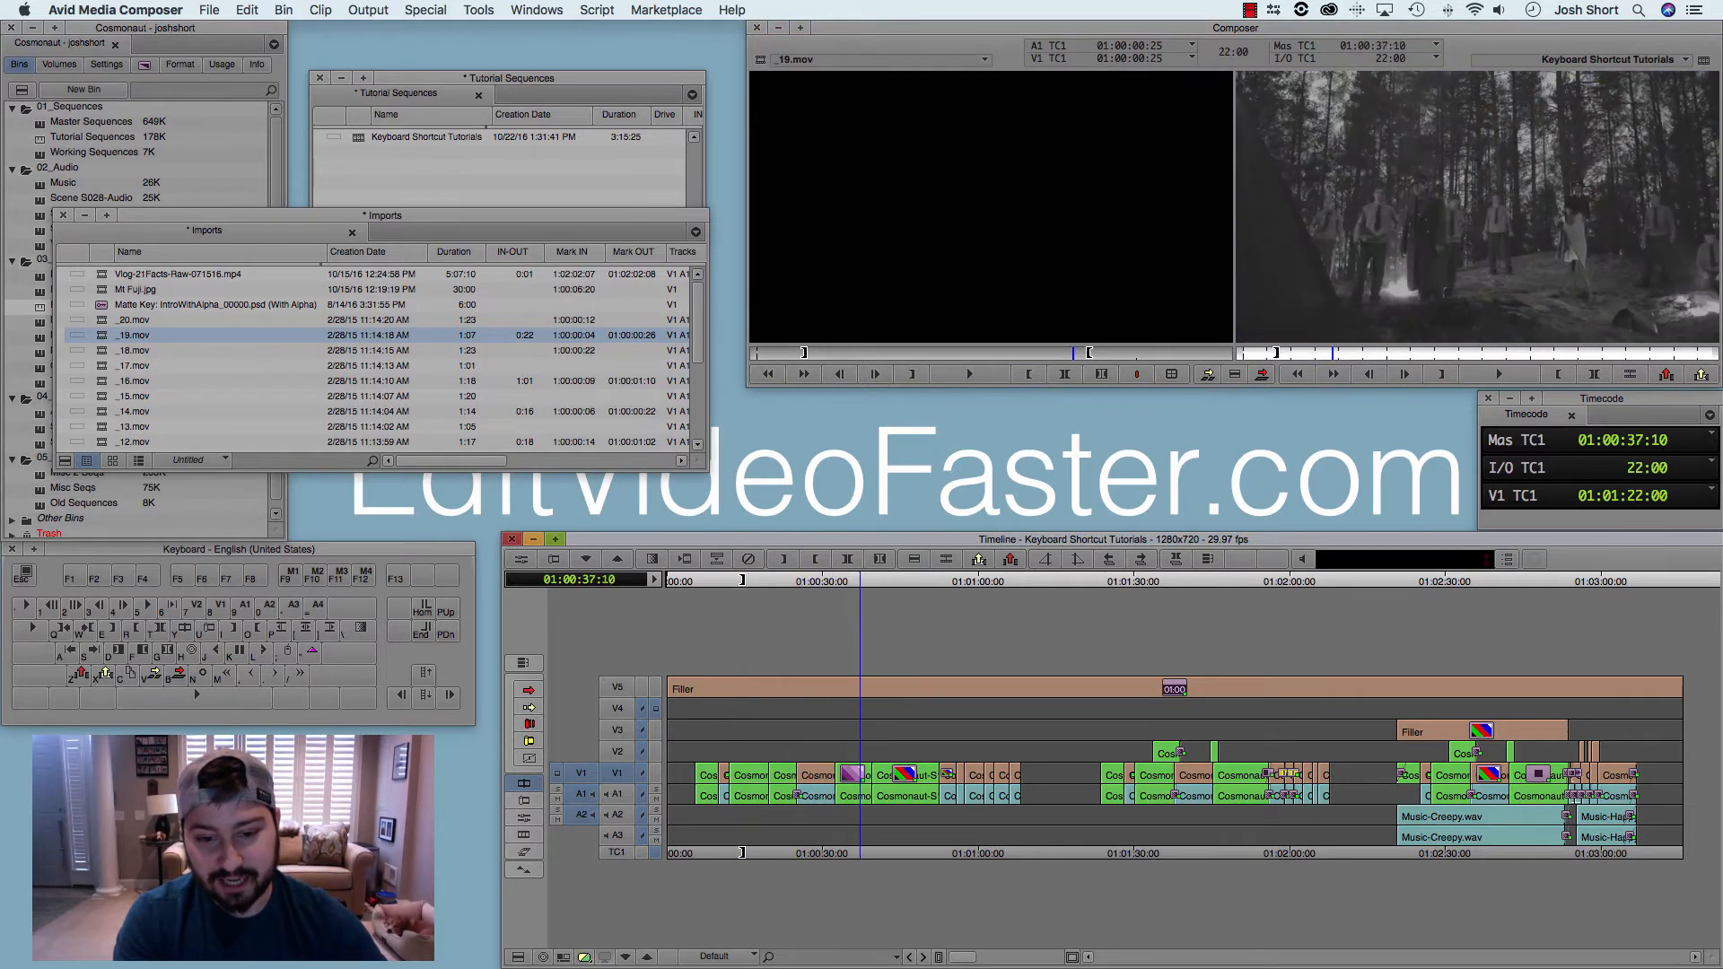
{"action": "key", "text": "k"}
{"action": "key", "text": "i"}
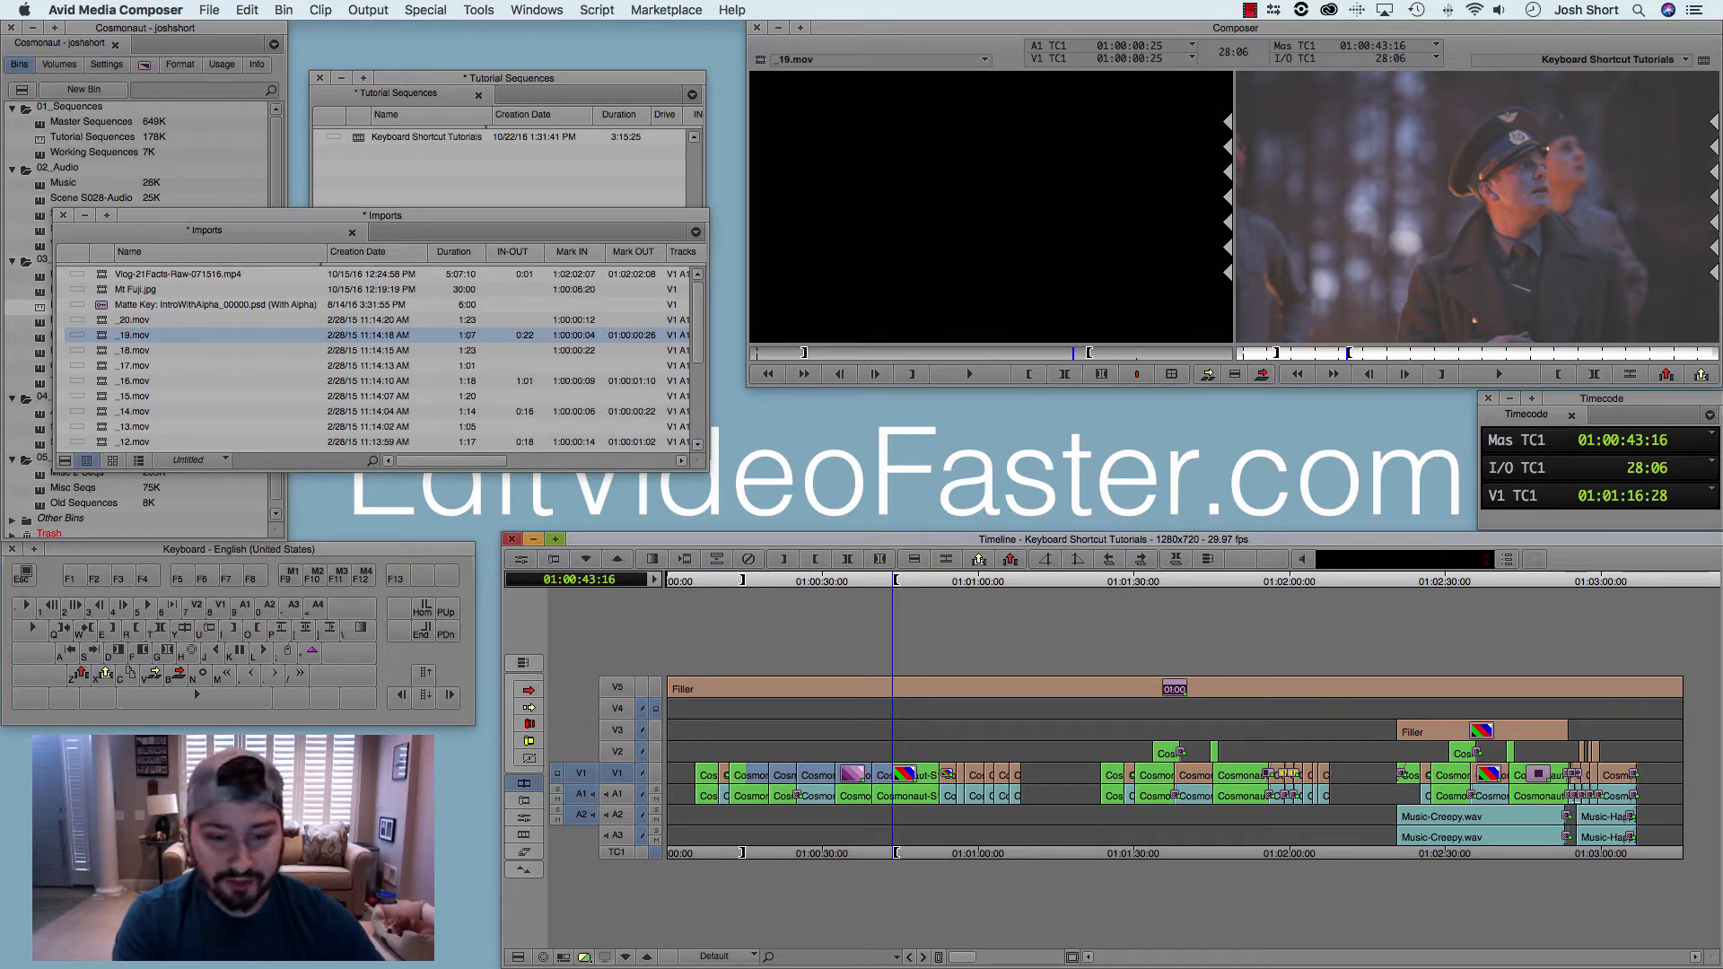
Step: Patch source track V1 to record track V2 and return the patch to record track V1
{"action": "left_click_drag", "start_coordinate": [582, 772], "coordinate": [617, 753]}
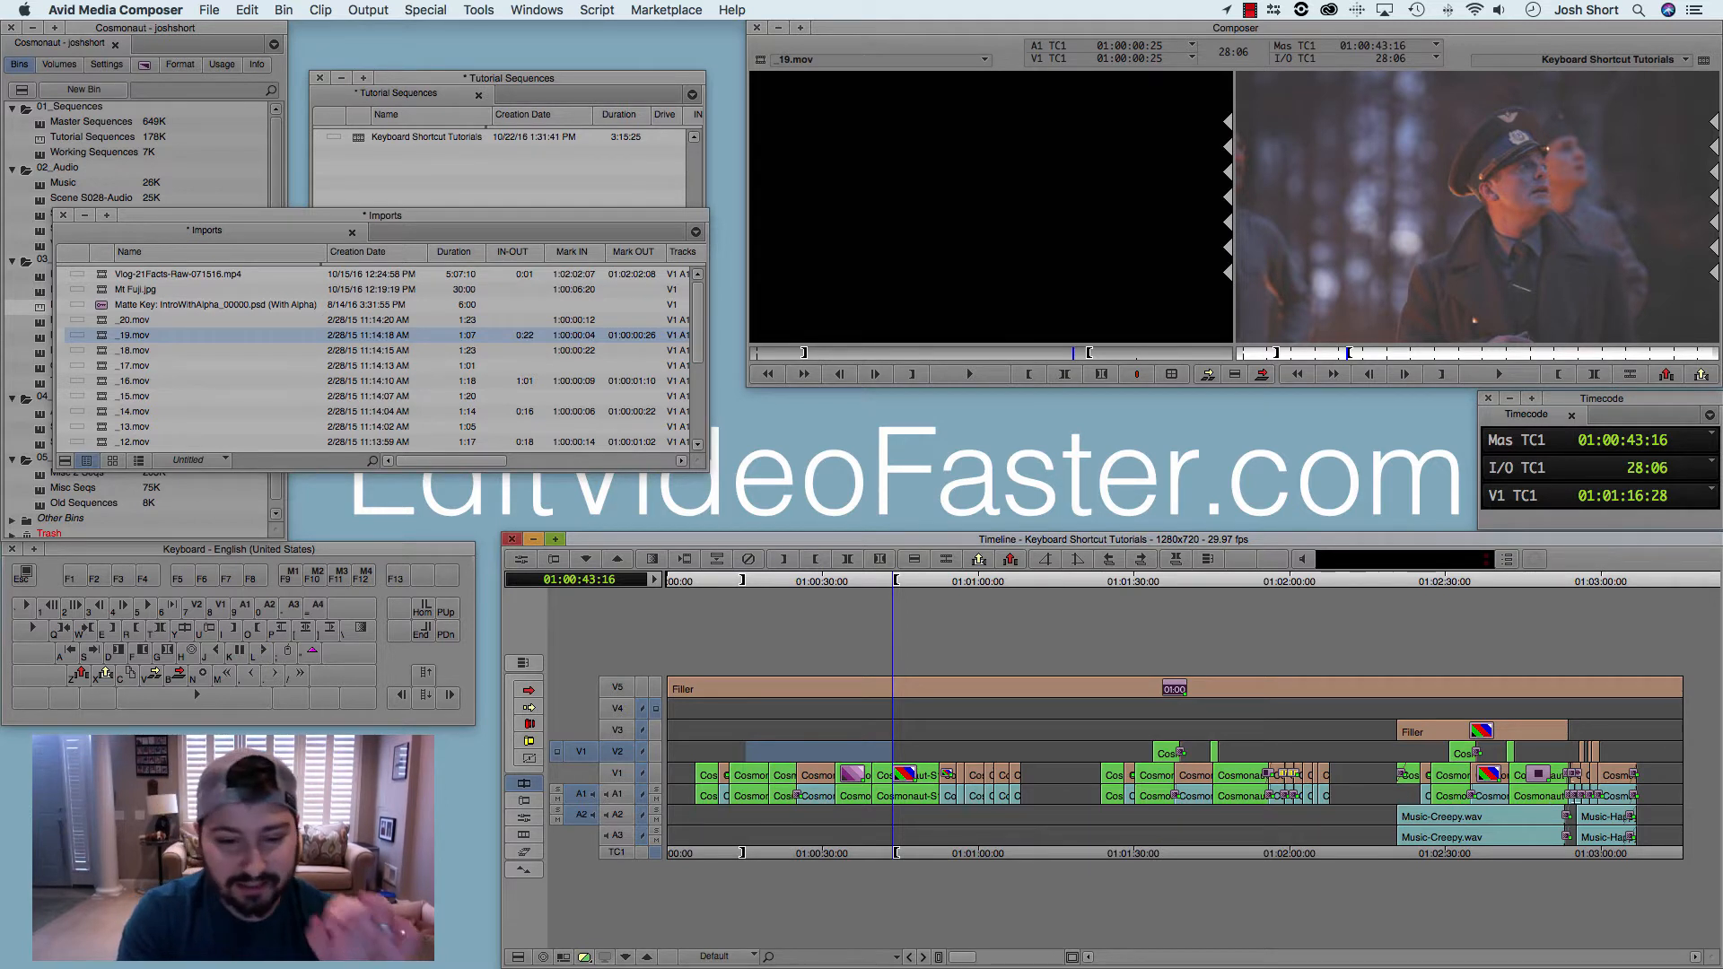
{"action": "key", "text": "8"}
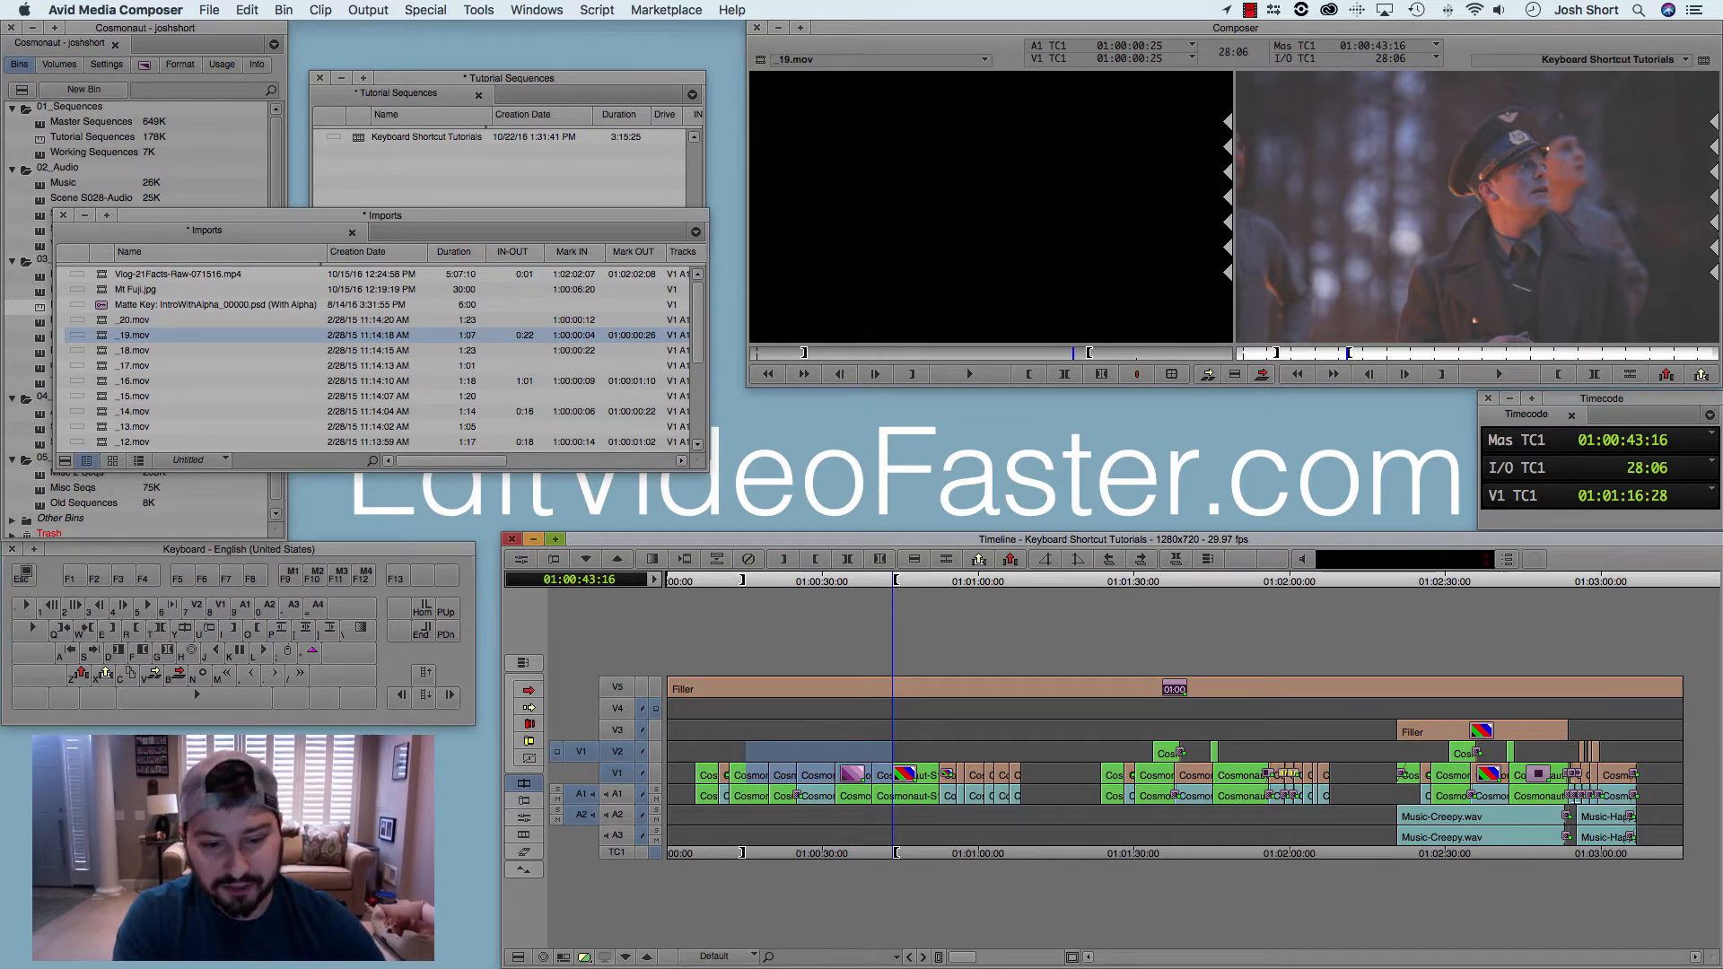
{"action": "key", "text": "7"}
Step: Use Mark Clip on Cosmonaut-S171-01426.MOV on V1 with the playhead at 01:00:44:12
{"action": "left_click_drag", "start_coordinate": [892, 581], "coordinate": [896, 581]}
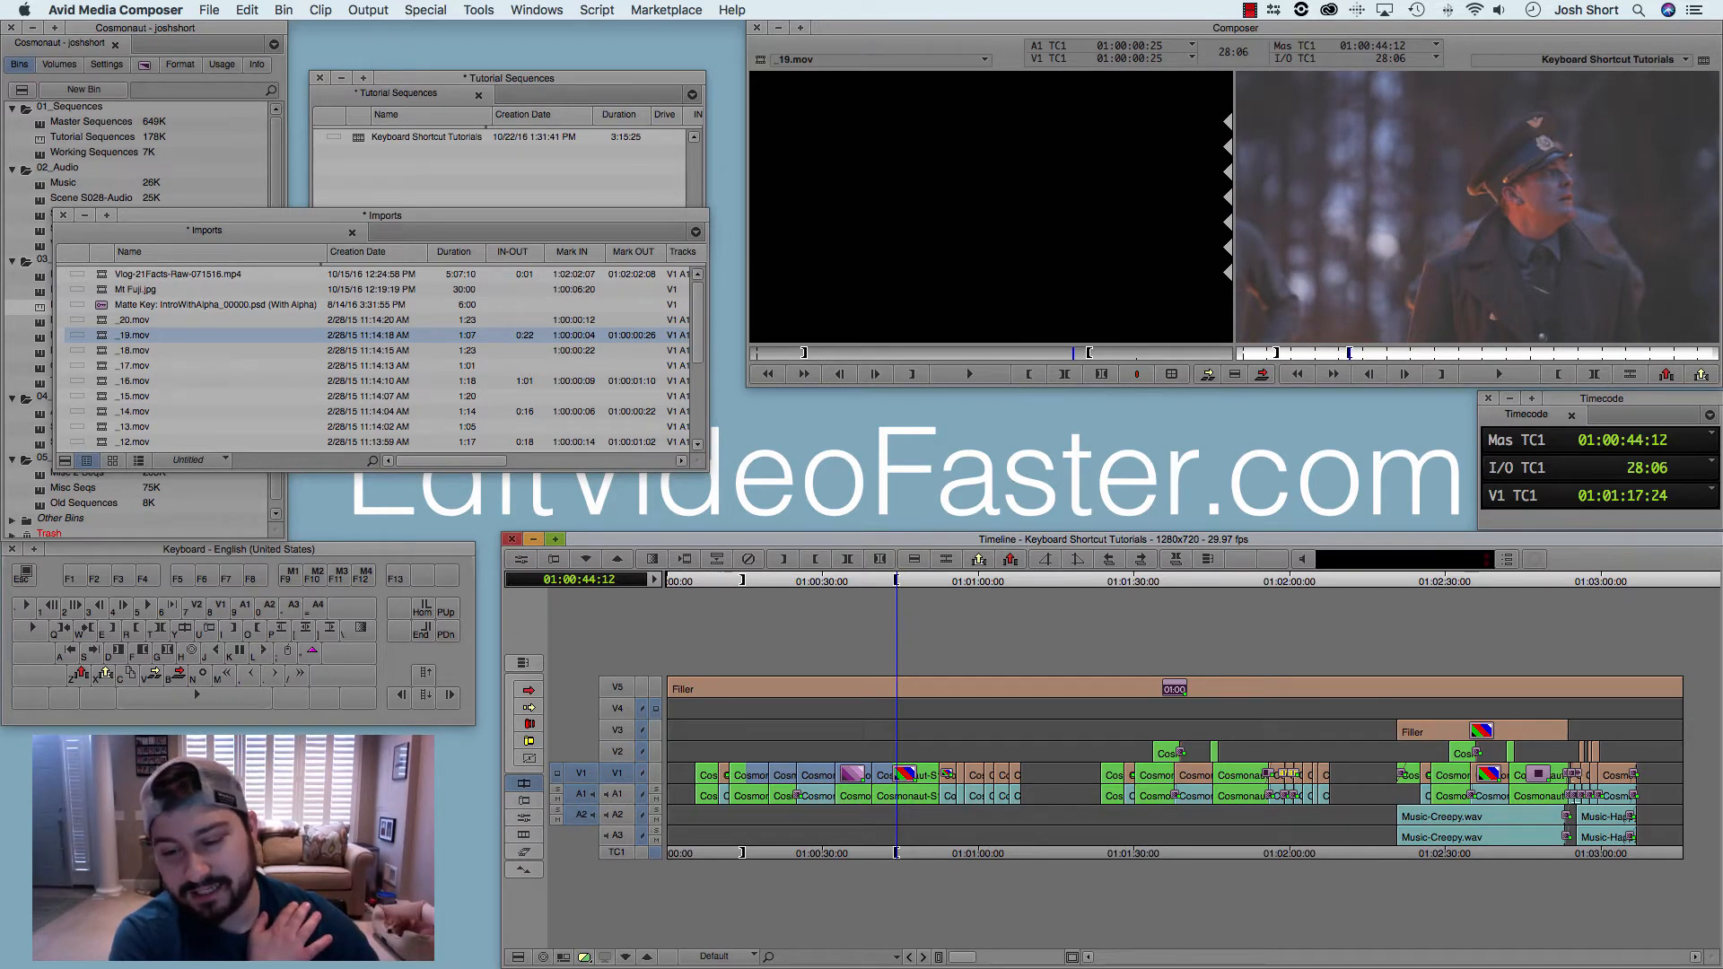
{"action": "key", "text": "t"}
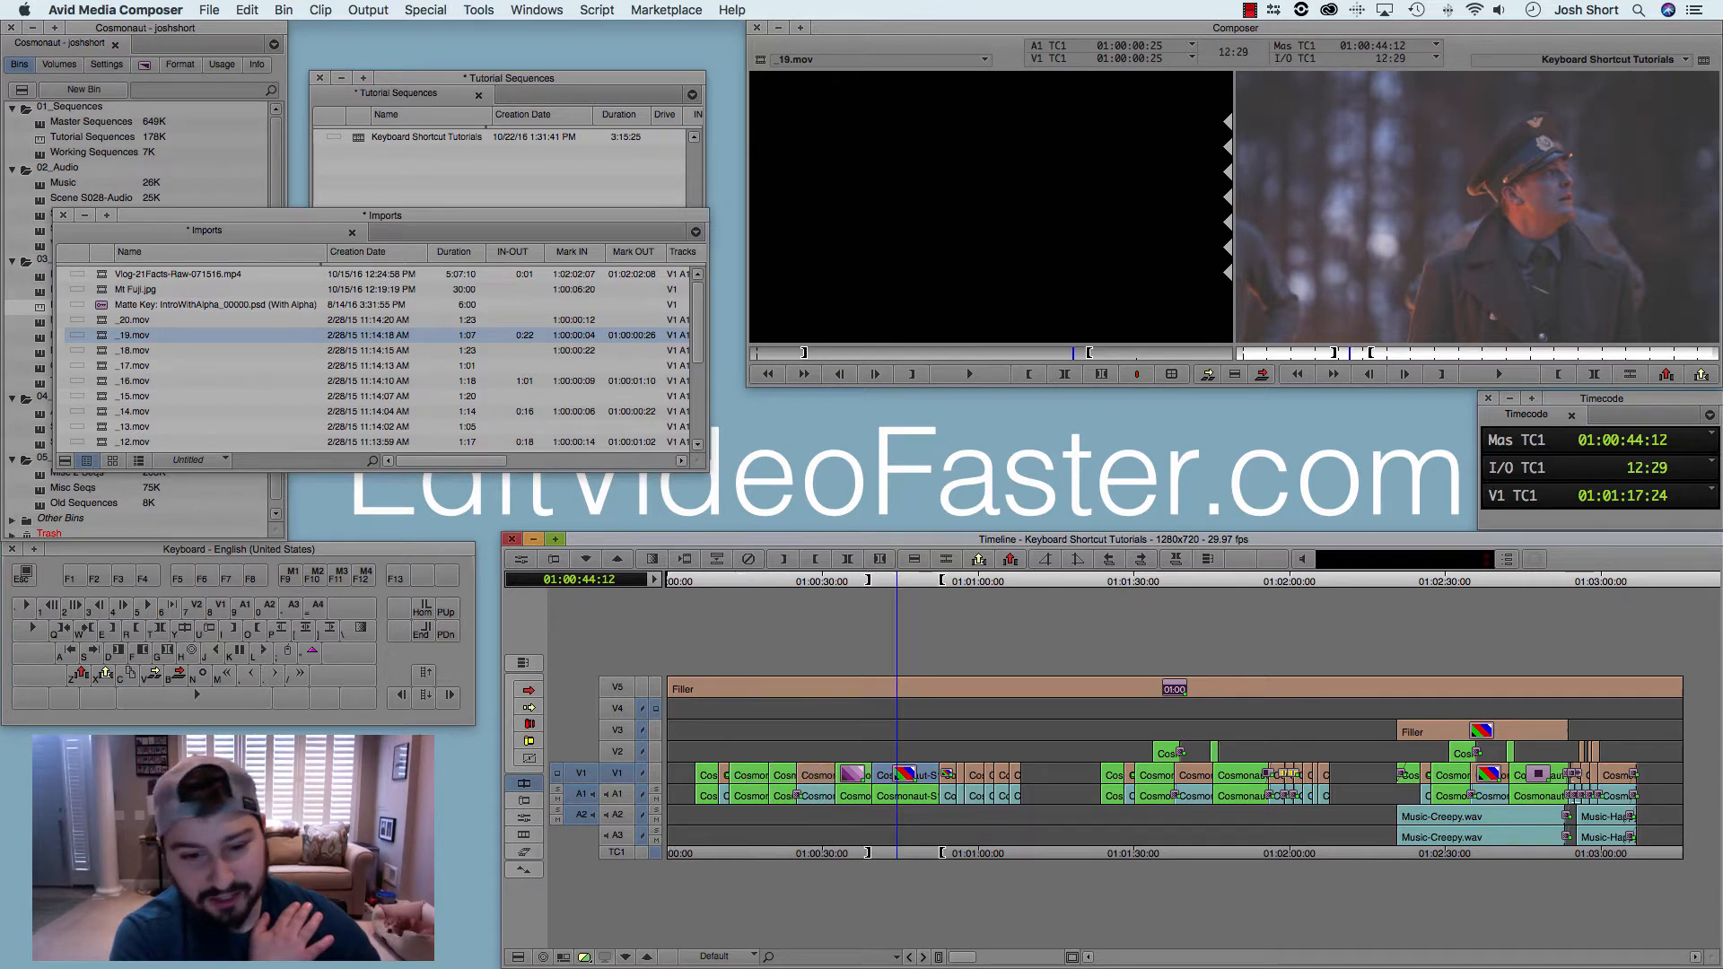
{"action": "key", "text": "shift"}
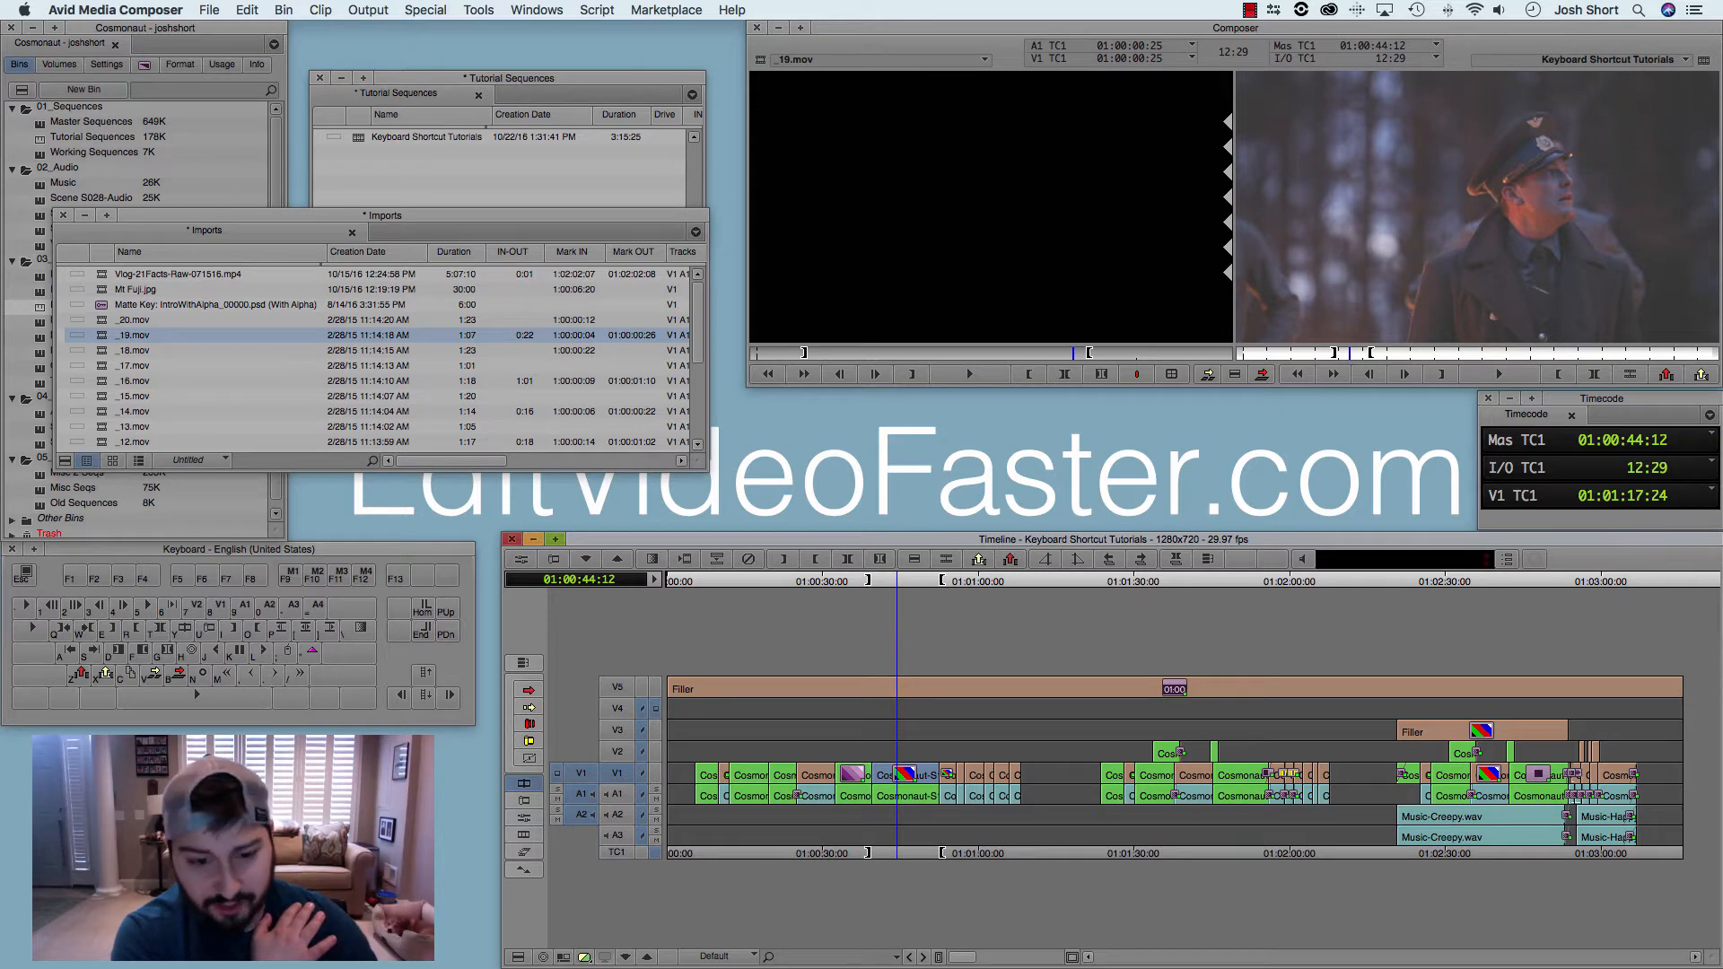
{"action": "key", "text": "h"}
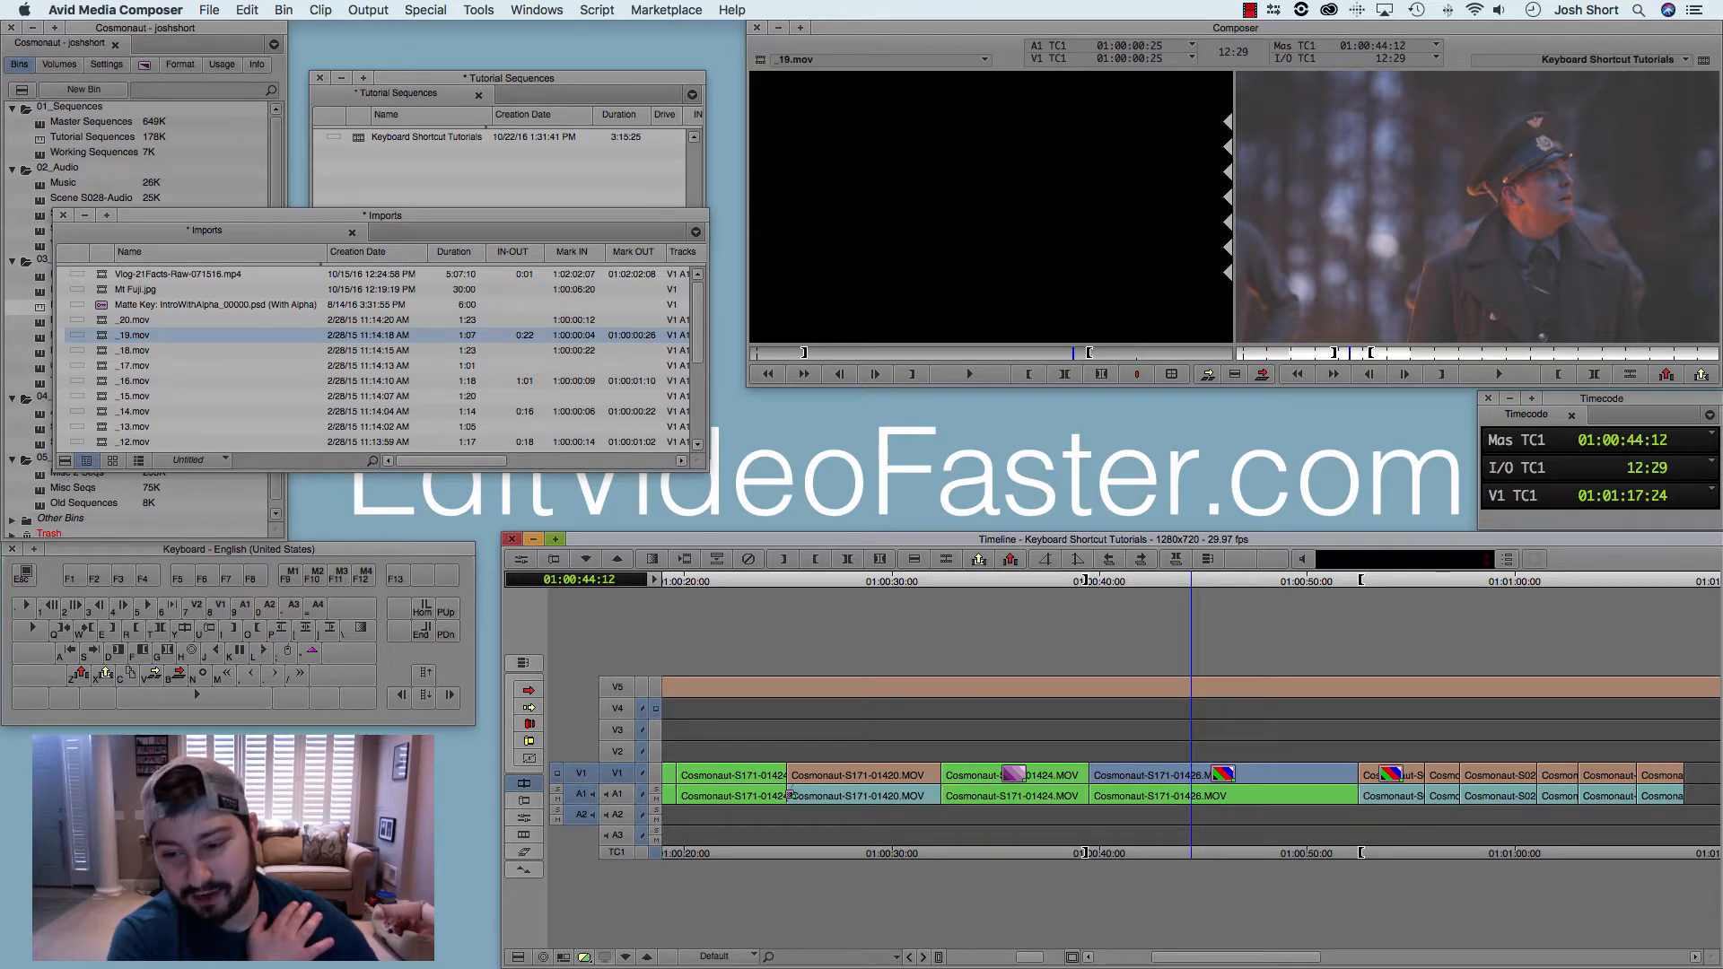
Step: Shuttle back to Cosmonaut-S171-01424.MOV on V1 and use Mark Clip to mark its full length
{"action": "key", "text": "j"}
{"action": "key", "text": "j"}
{"action": "key", "text": "j"}
{"action": "key", "text": "j"}
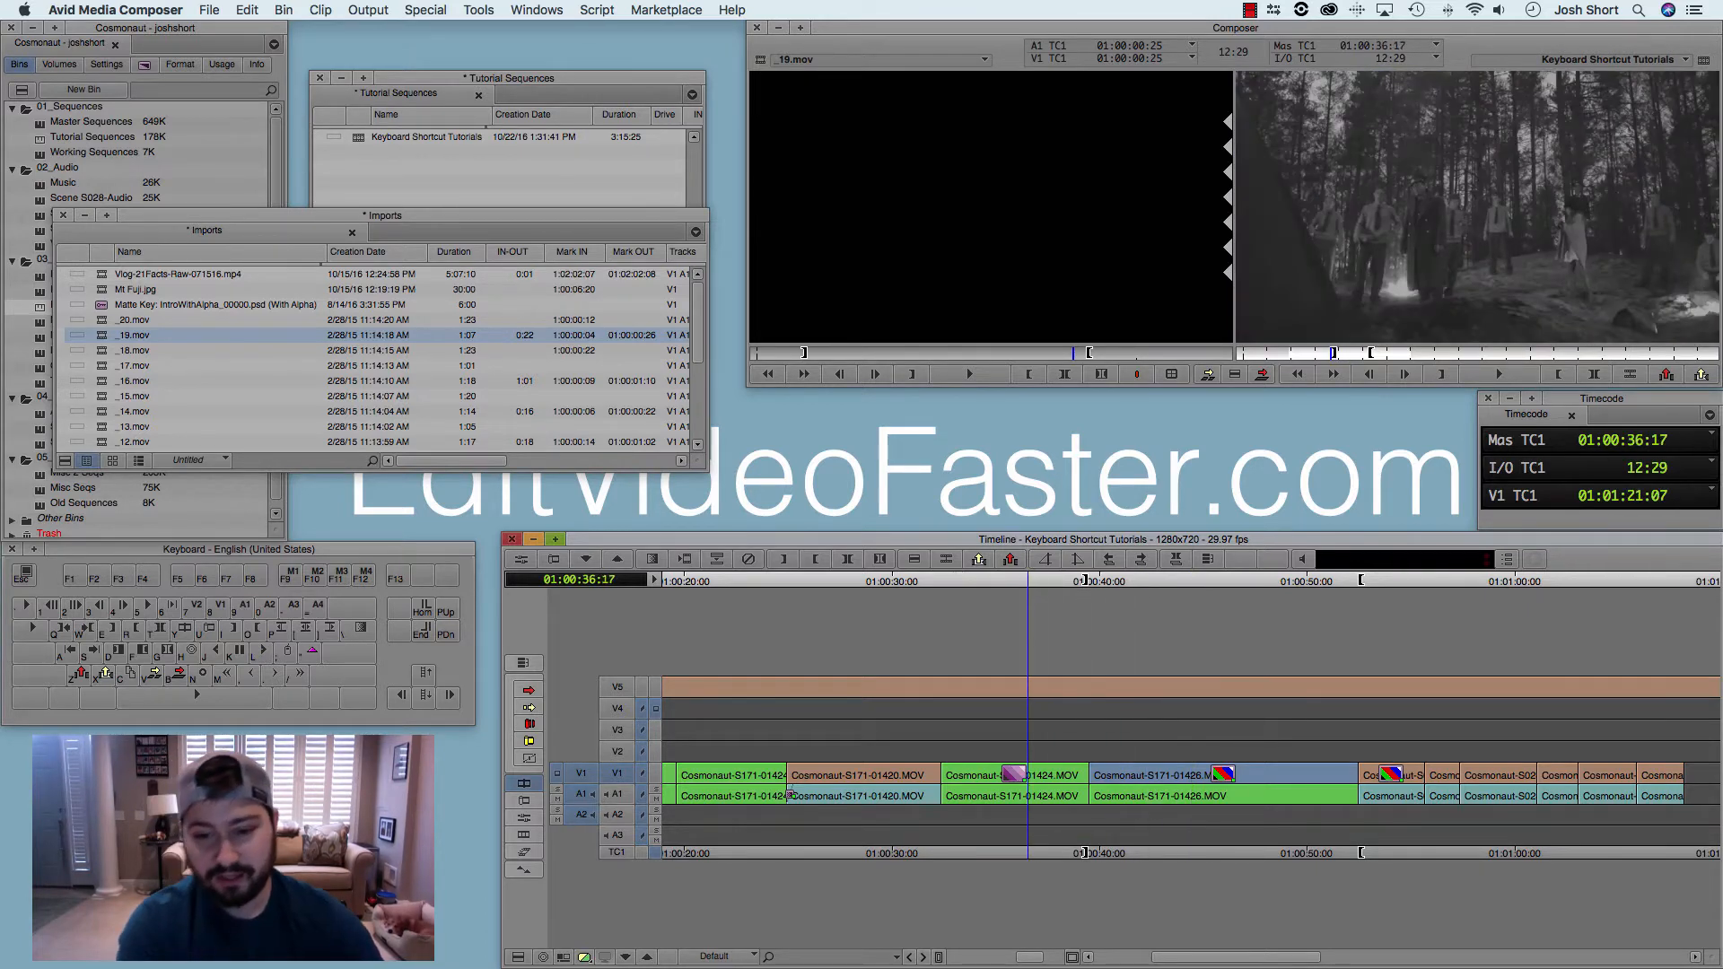
{"action": "key", "text": "t"}
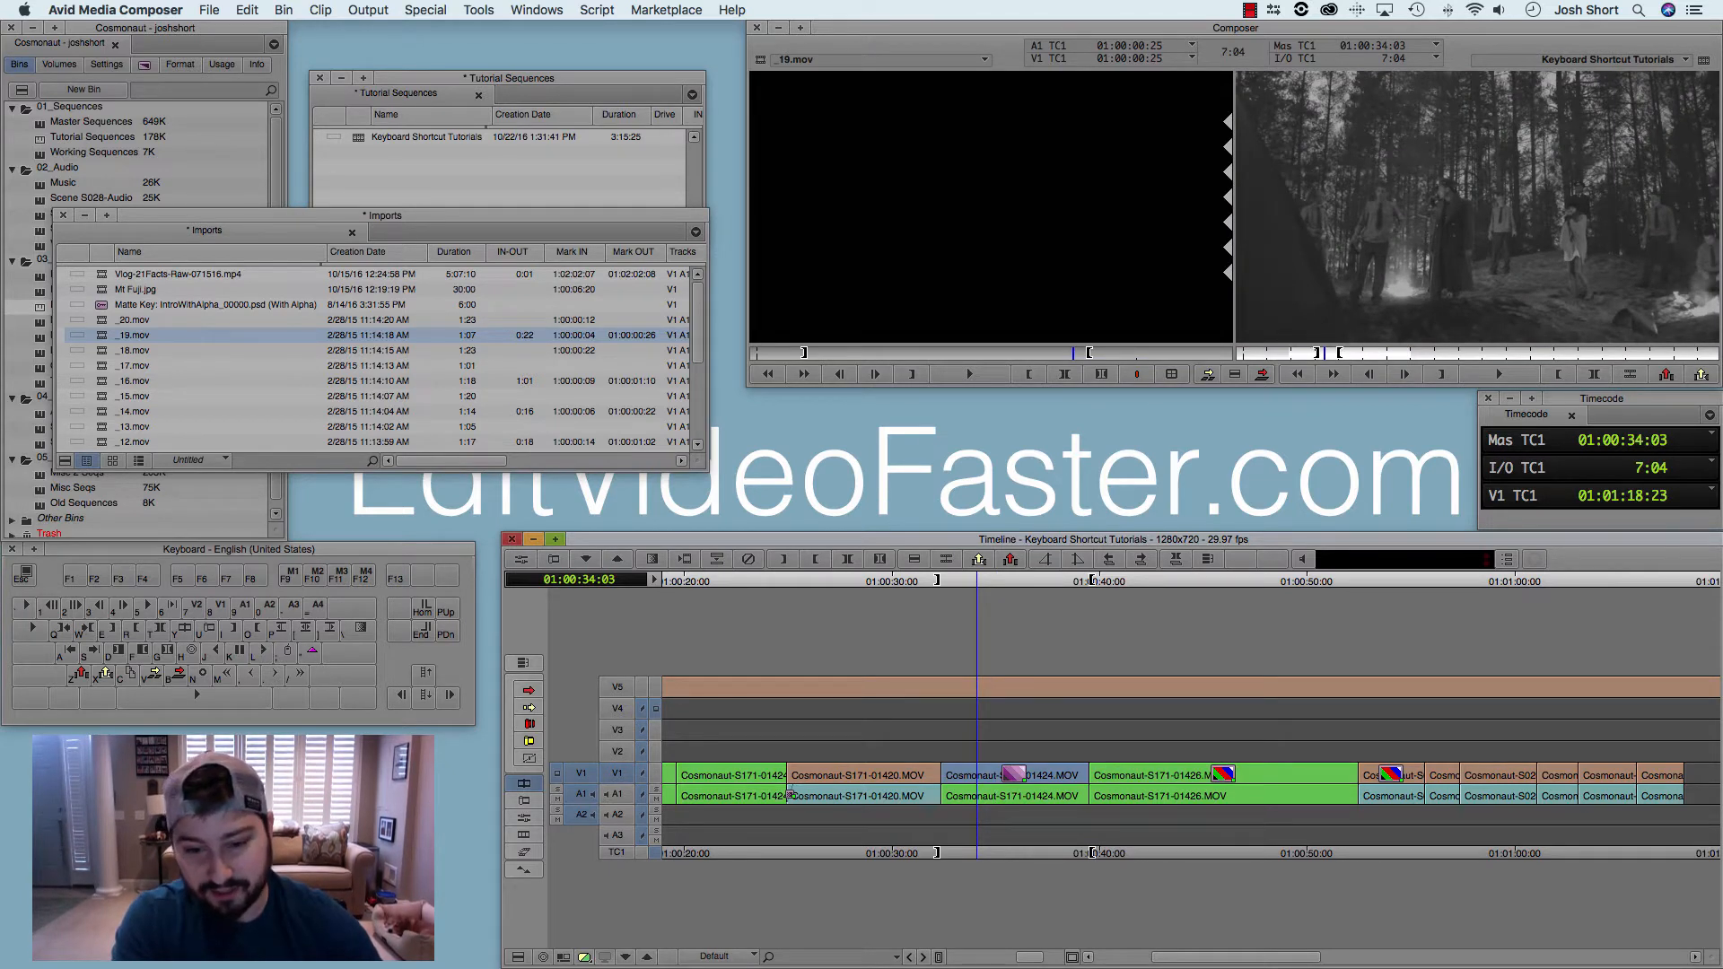
Step: Shuttle back to Cosmonaut-S171-01420.MOV on V1 and use Mark Clip to mark its full length
{"action": "key", "text": "j"}
{"action": "key", "text": "j"}
{"action": "key", "text": "j"}
{"action": "key", "text": "j"}
{"action": "key", "text": "t"}
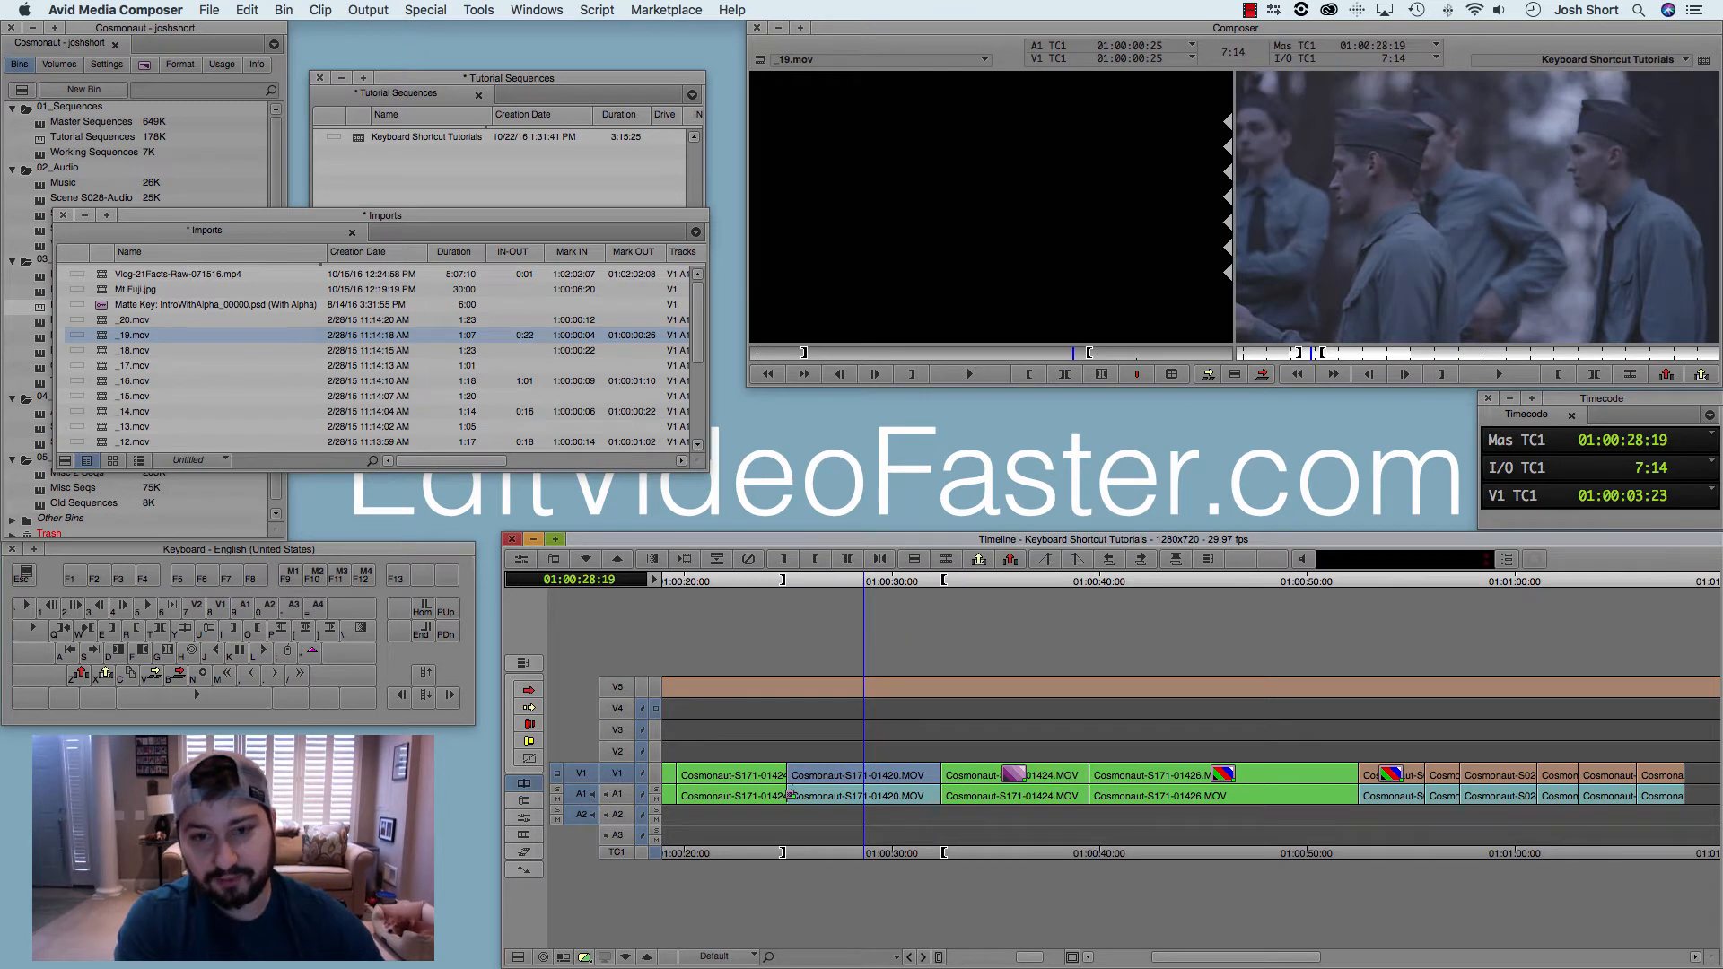
Step: Switch to the source monitor, mark the entire _19.mov clip, and go to its out point
{"action": "key", "text": "Escape"}
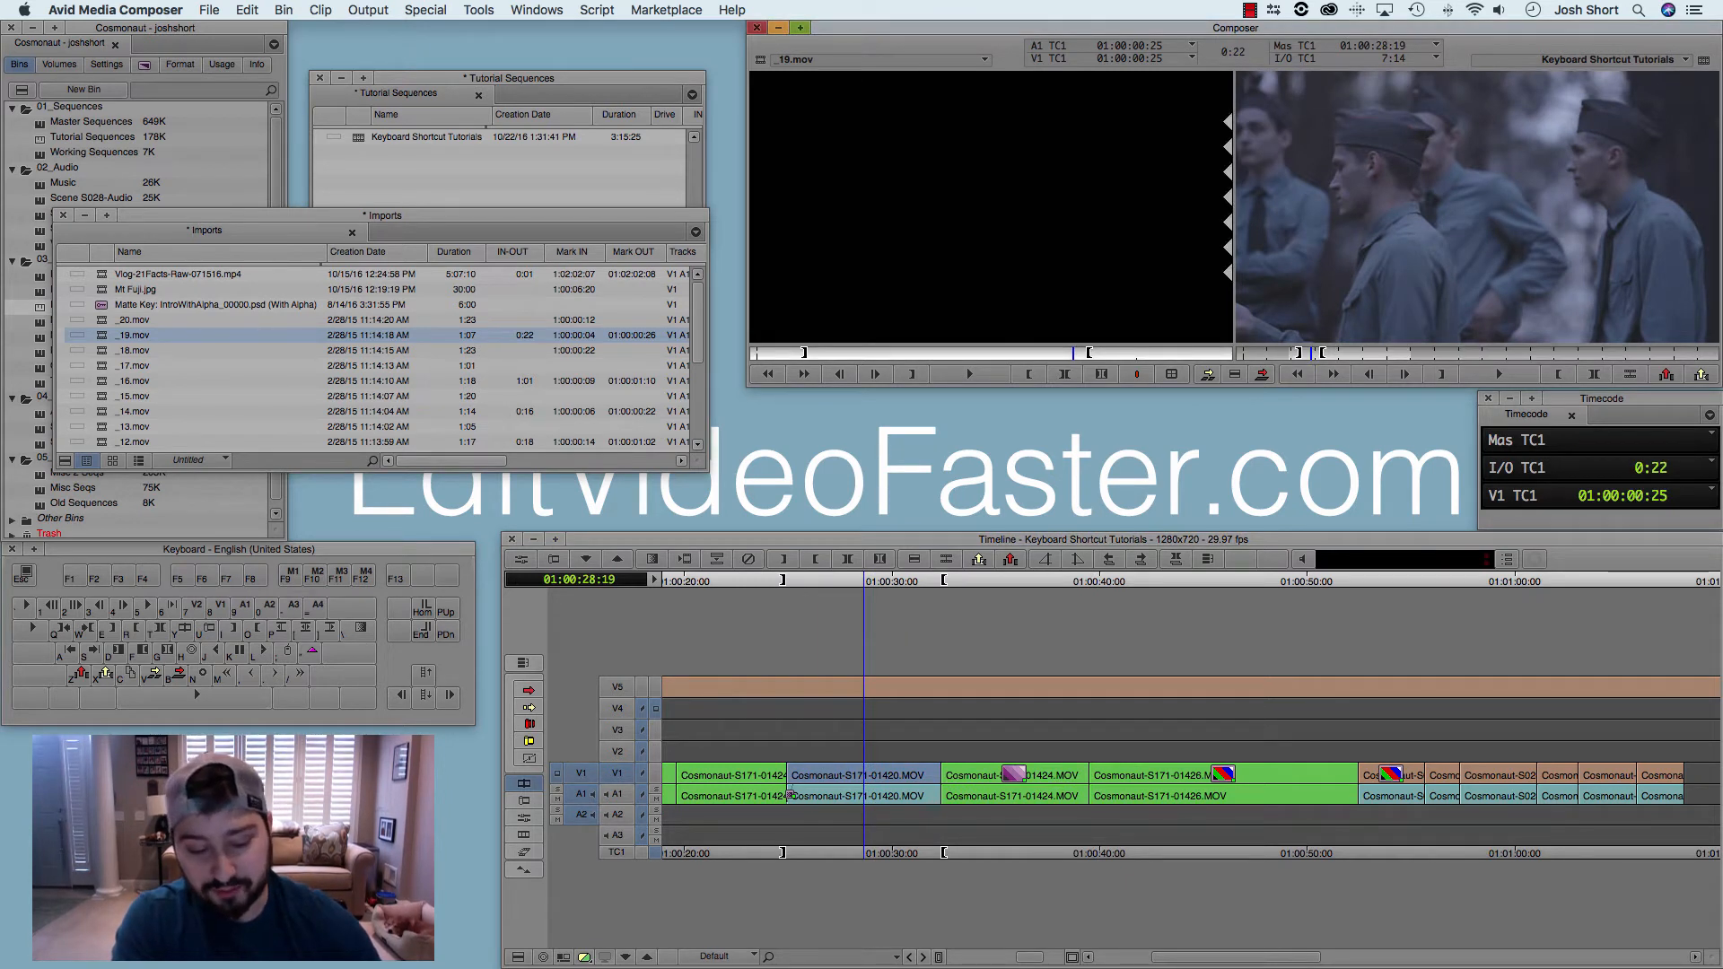
{"action": "key", "text": "t"}
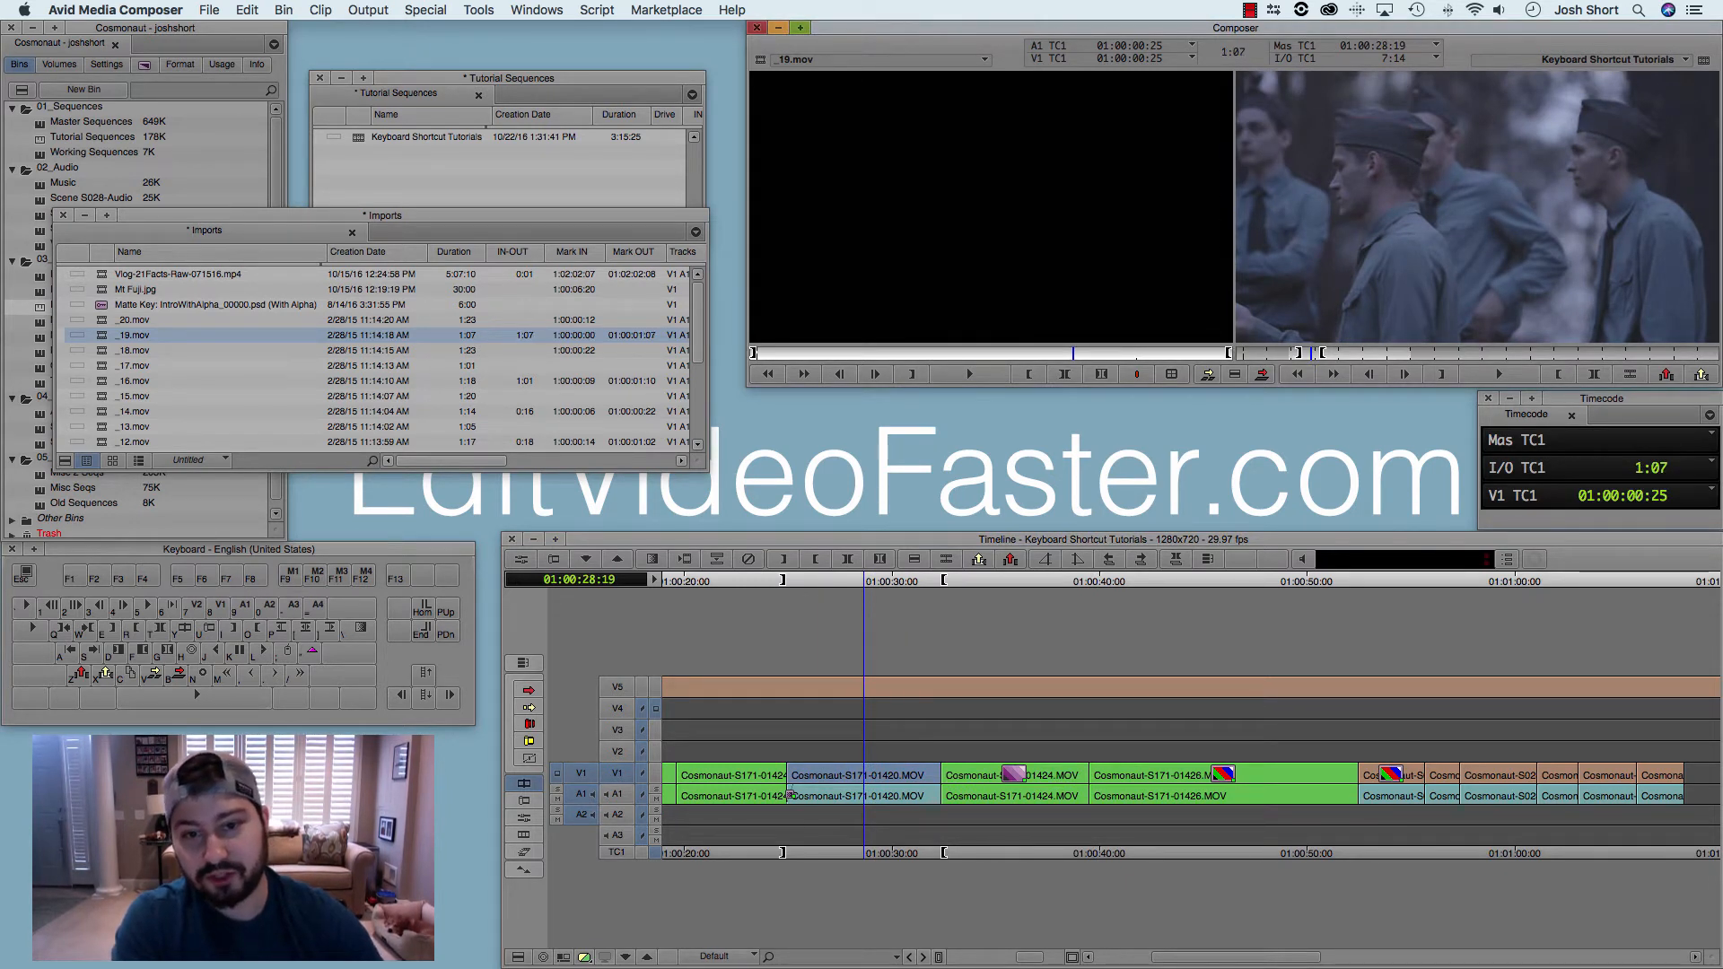
{"action": "key", "text": "6"}
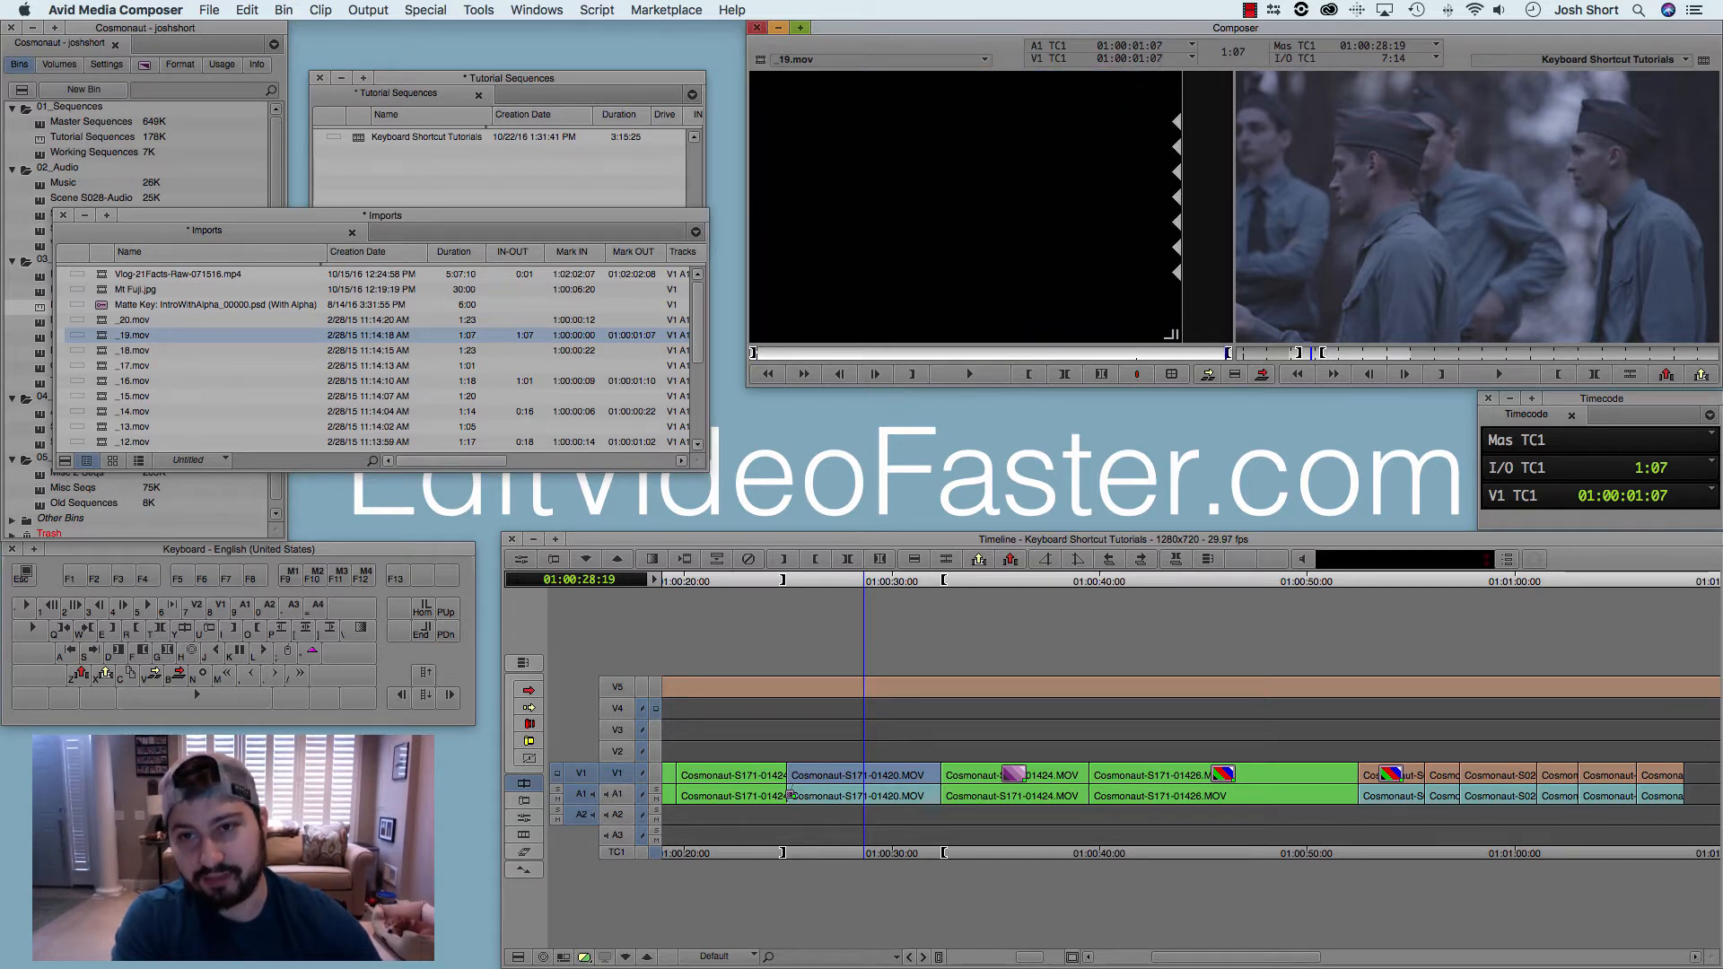
Step: Enable record track V2 alongside V1 and use Mark Clip in the sequence at 01:00:28:19
{"action": "left_click", "coordinate": [985, 582]}
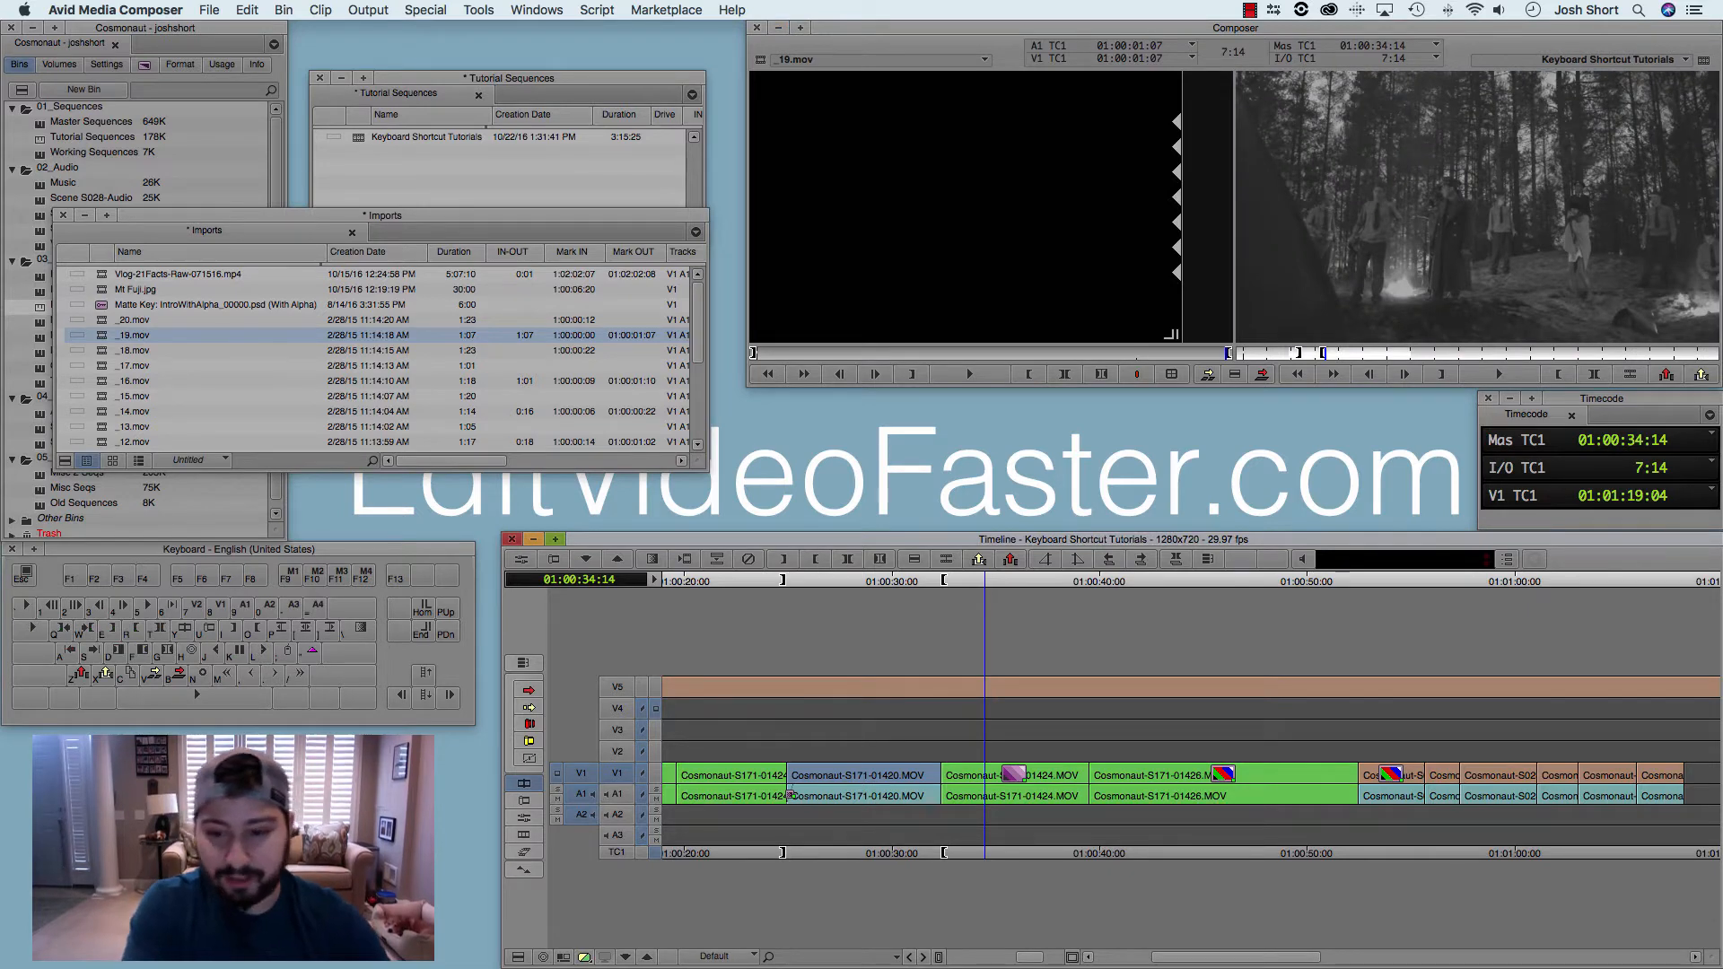
{"action": "key", "text": "Up"}
{"action": "key", "text": "Up"}
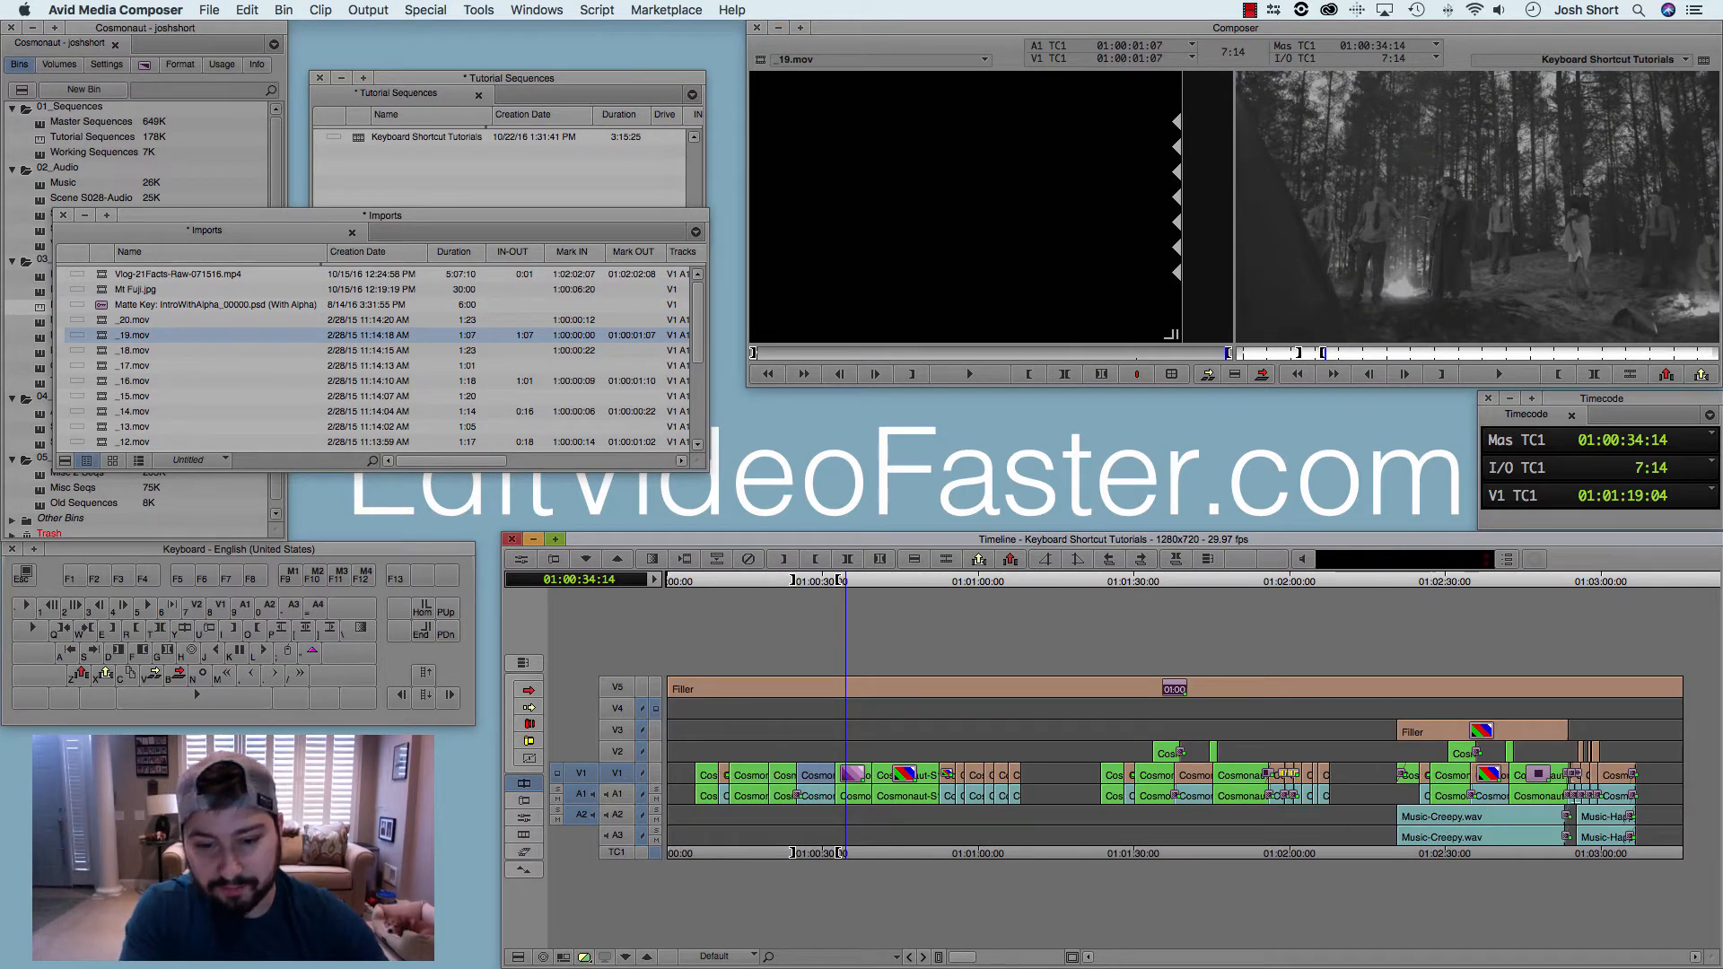
{"action": "key", "text": "ctrl+]"}
{"action": "key", "text": "ctrl+]"}
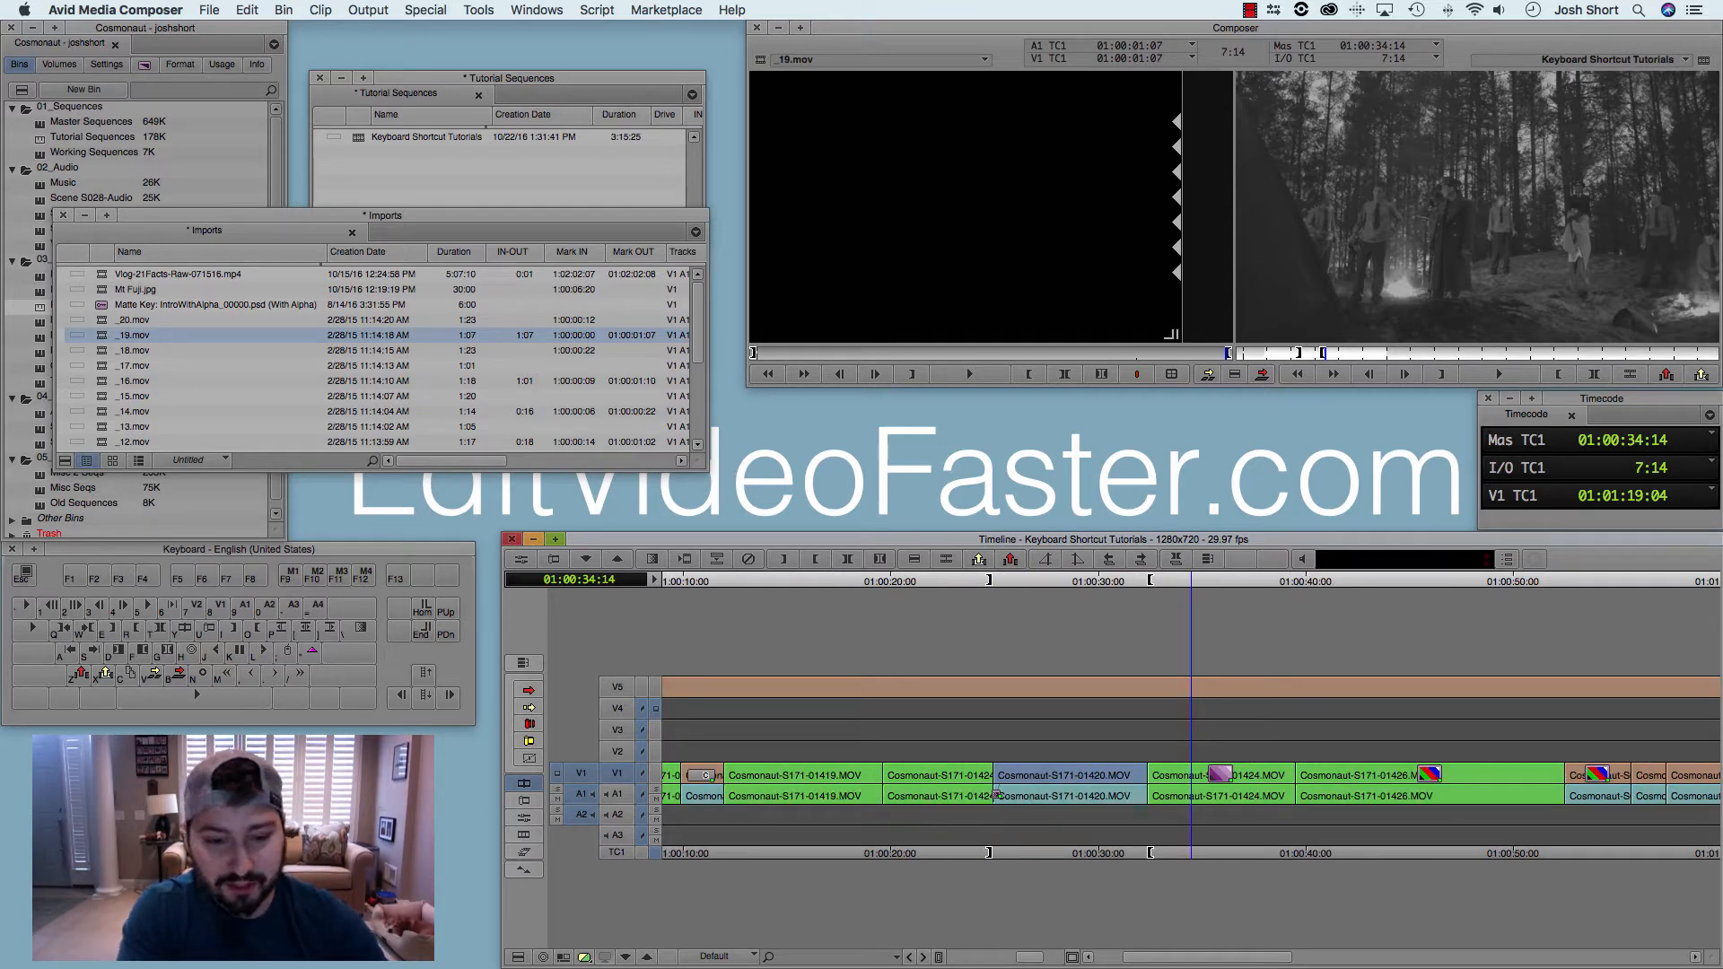
{"action": "key", "text": "7"}
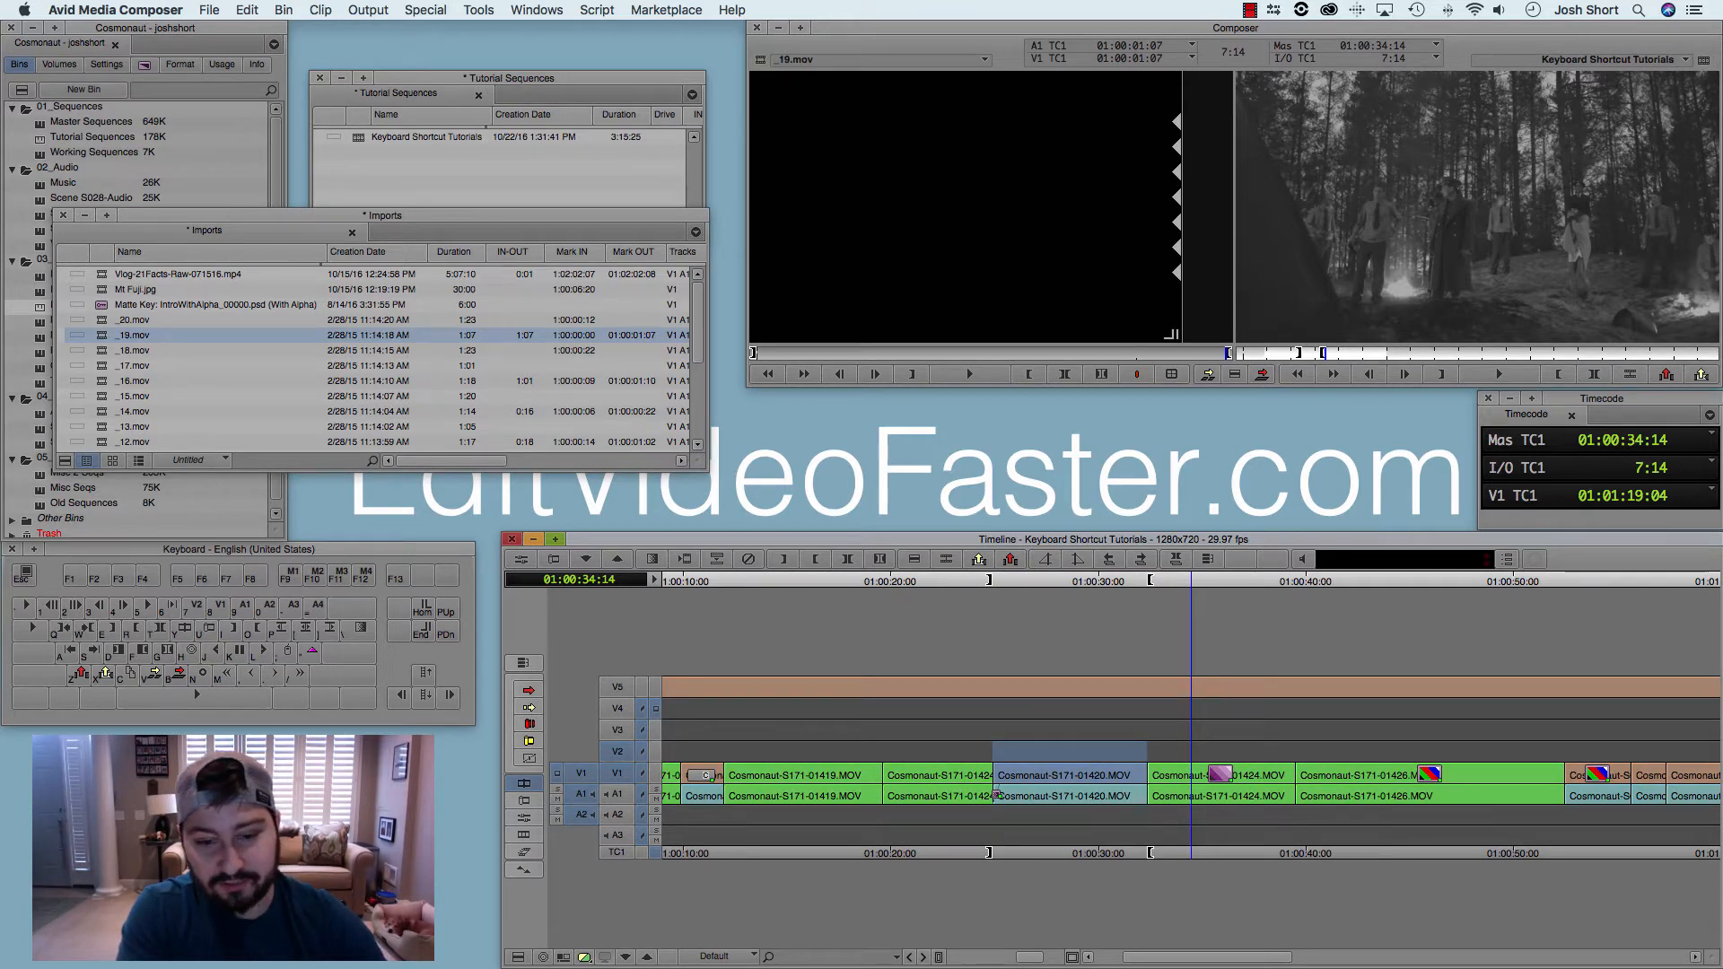
{"action": "key", "text": "j"}
{"action": "key", "text": "j"}
{"action": "key", "text": "j"}
{"action": "key", "text": "j"}
{"action": "key", "text": "j"}
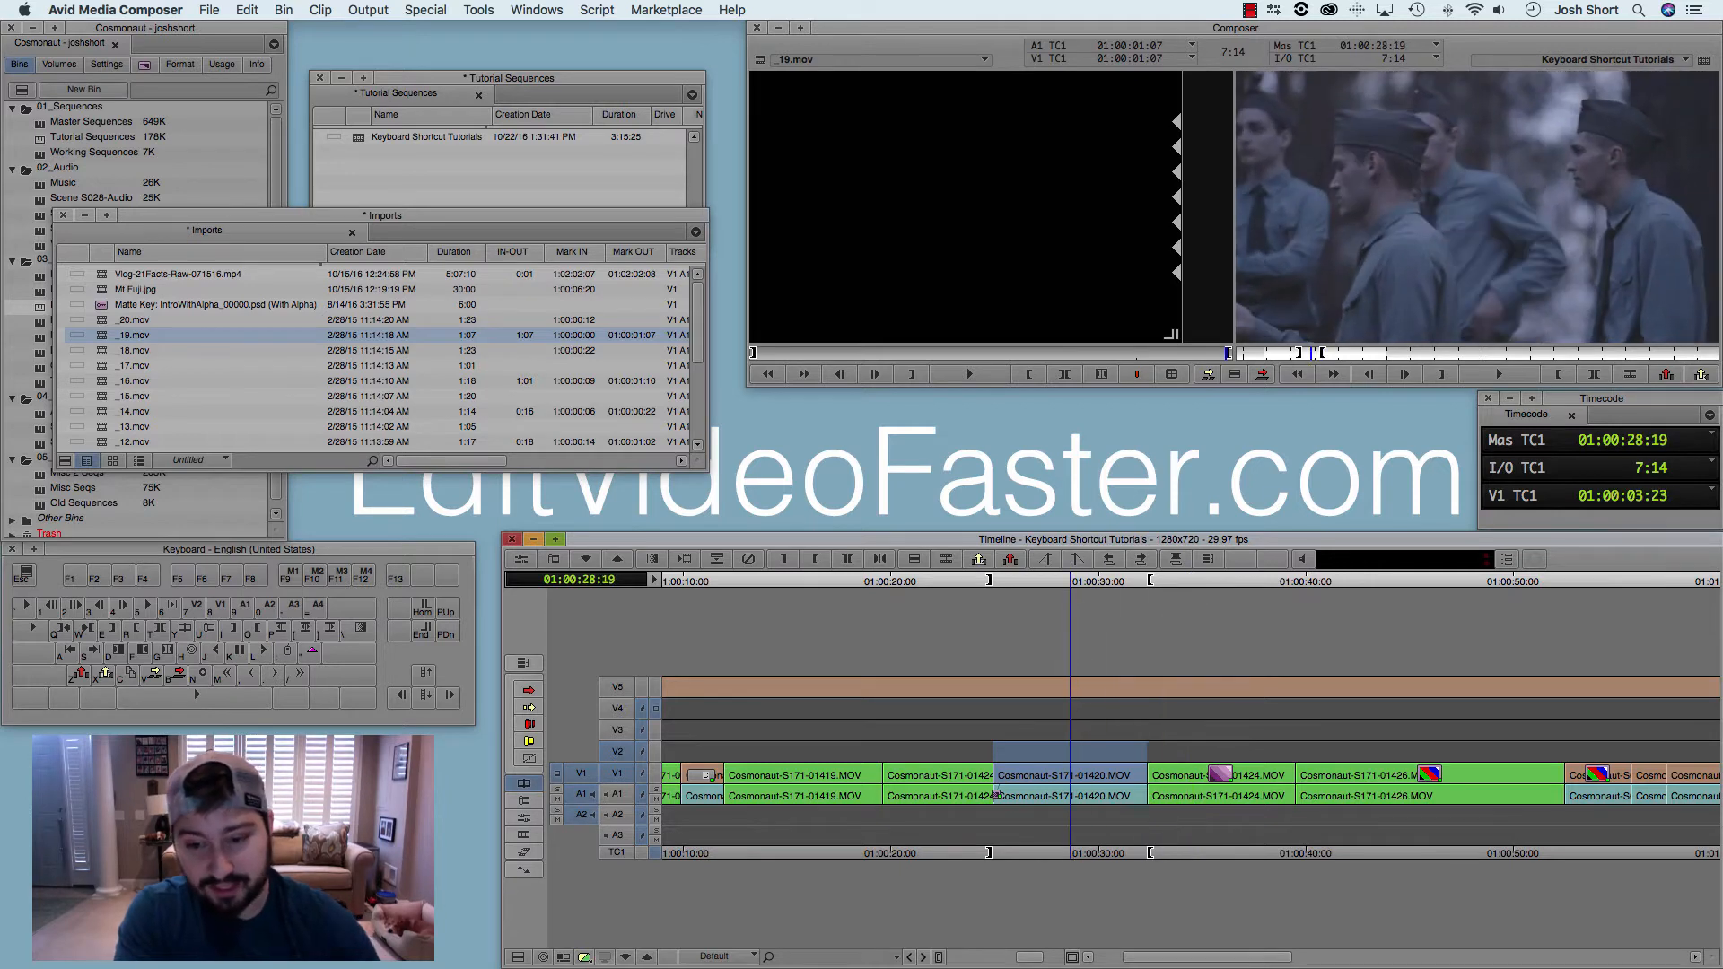
{"action": "key", "text": "t"}
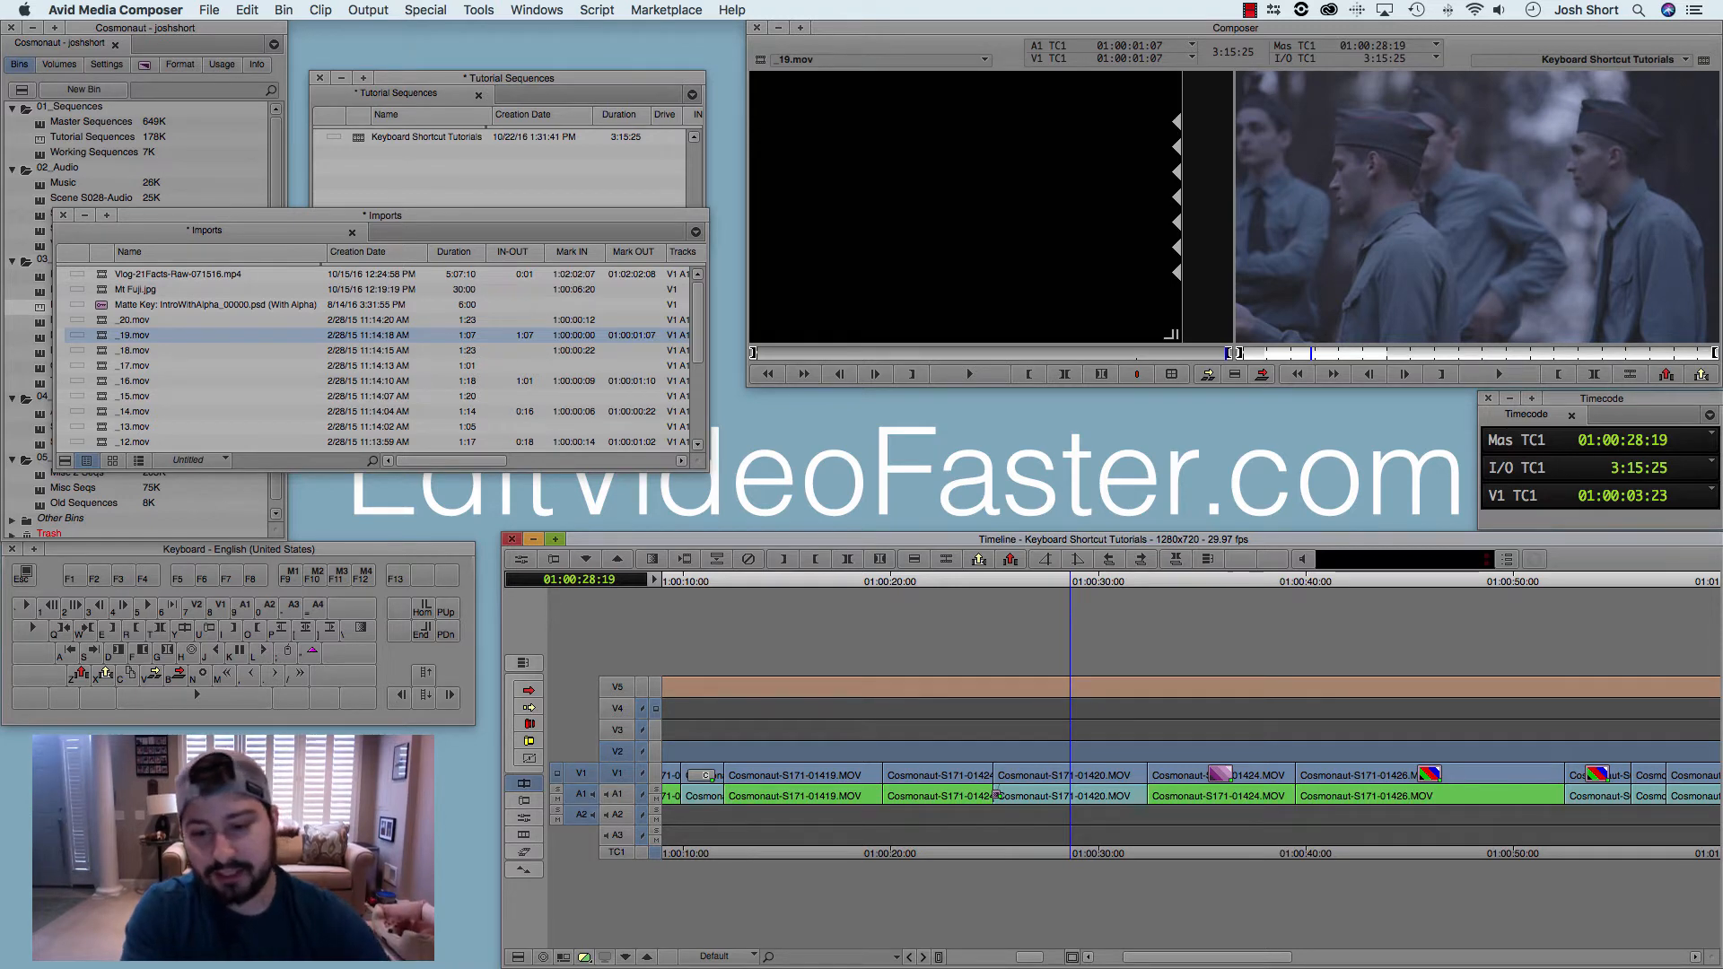
Step: Examine the marked range across the whole timeline and move the playhead to 01:00:41:01
{"action": "key", "text": "Up"}
{"action": "key", "text": "Up"}
{"action": "key", "text": "Up"}
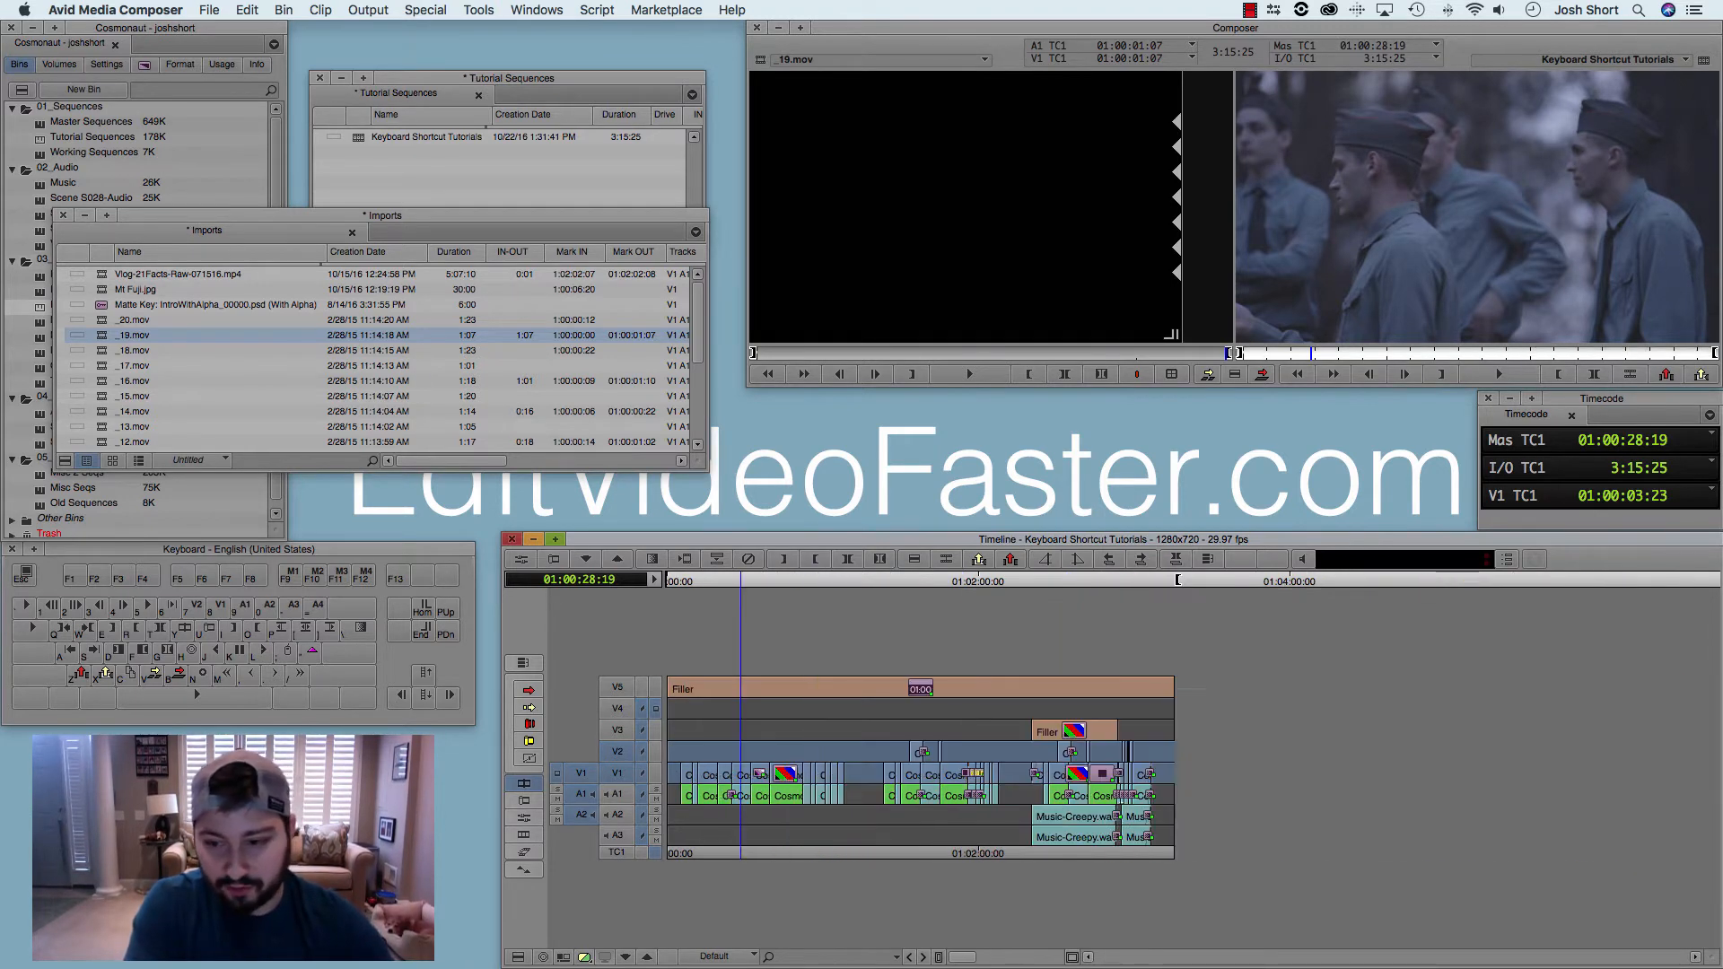
{"action": "key", "text": "Down"}
{"action": "key", "text": "Down"}
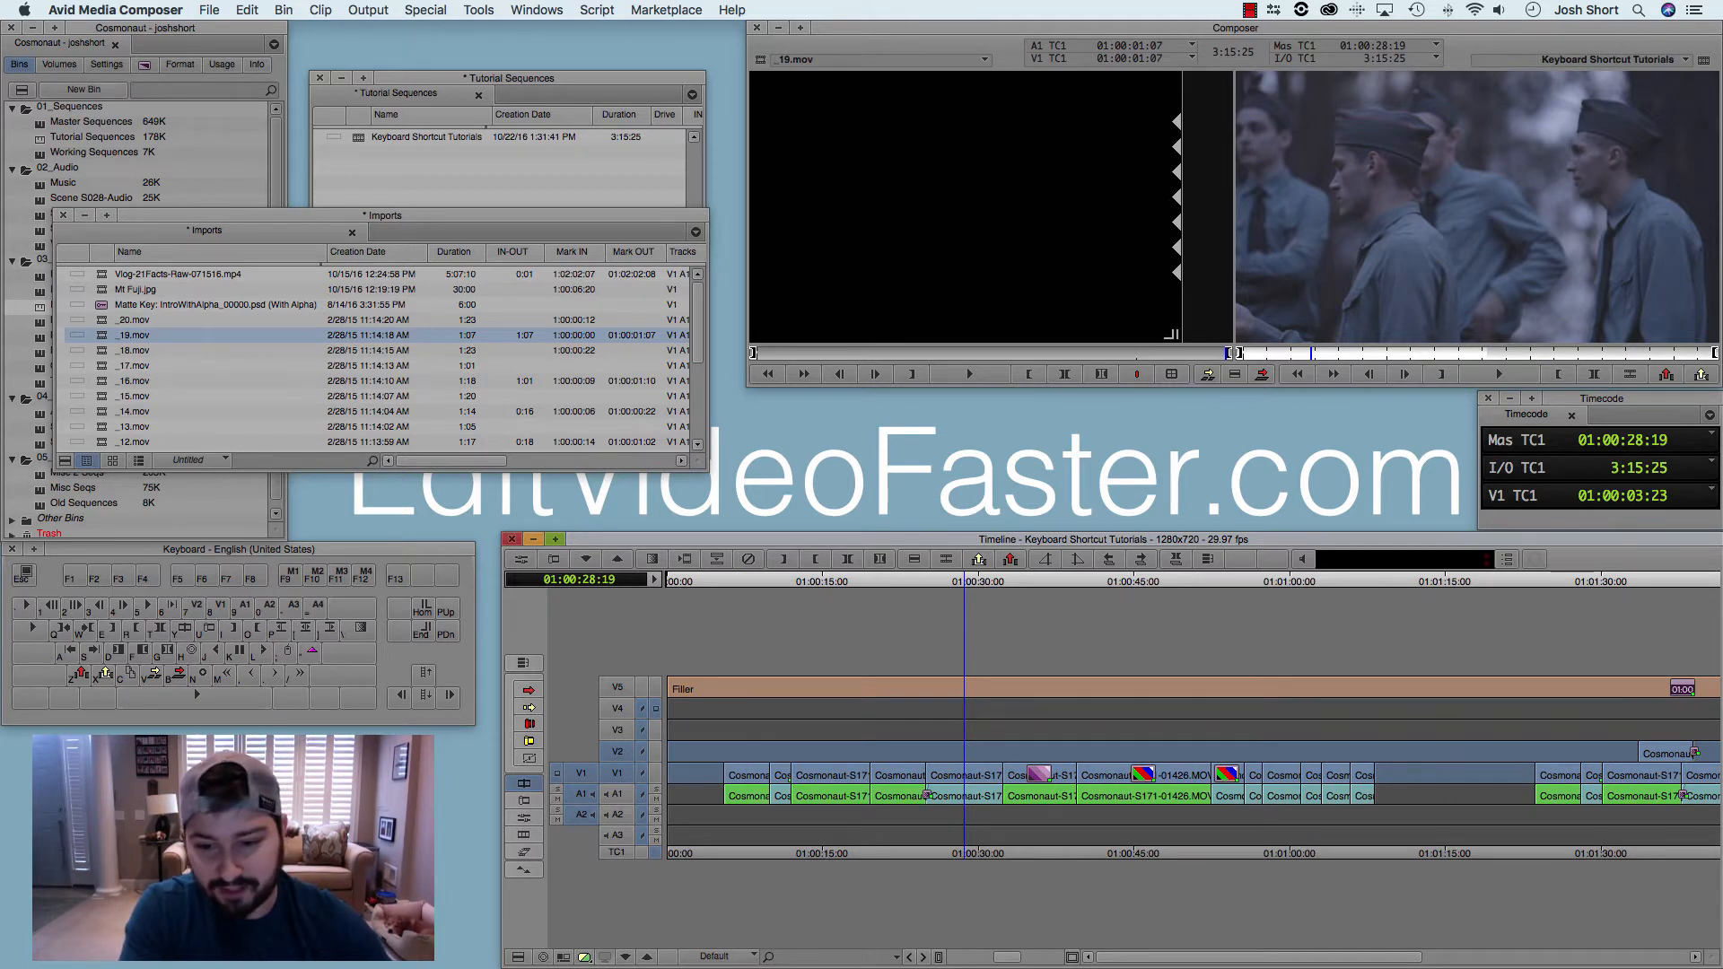
{"action": "left_click", "coordinate": [1093, 582]}
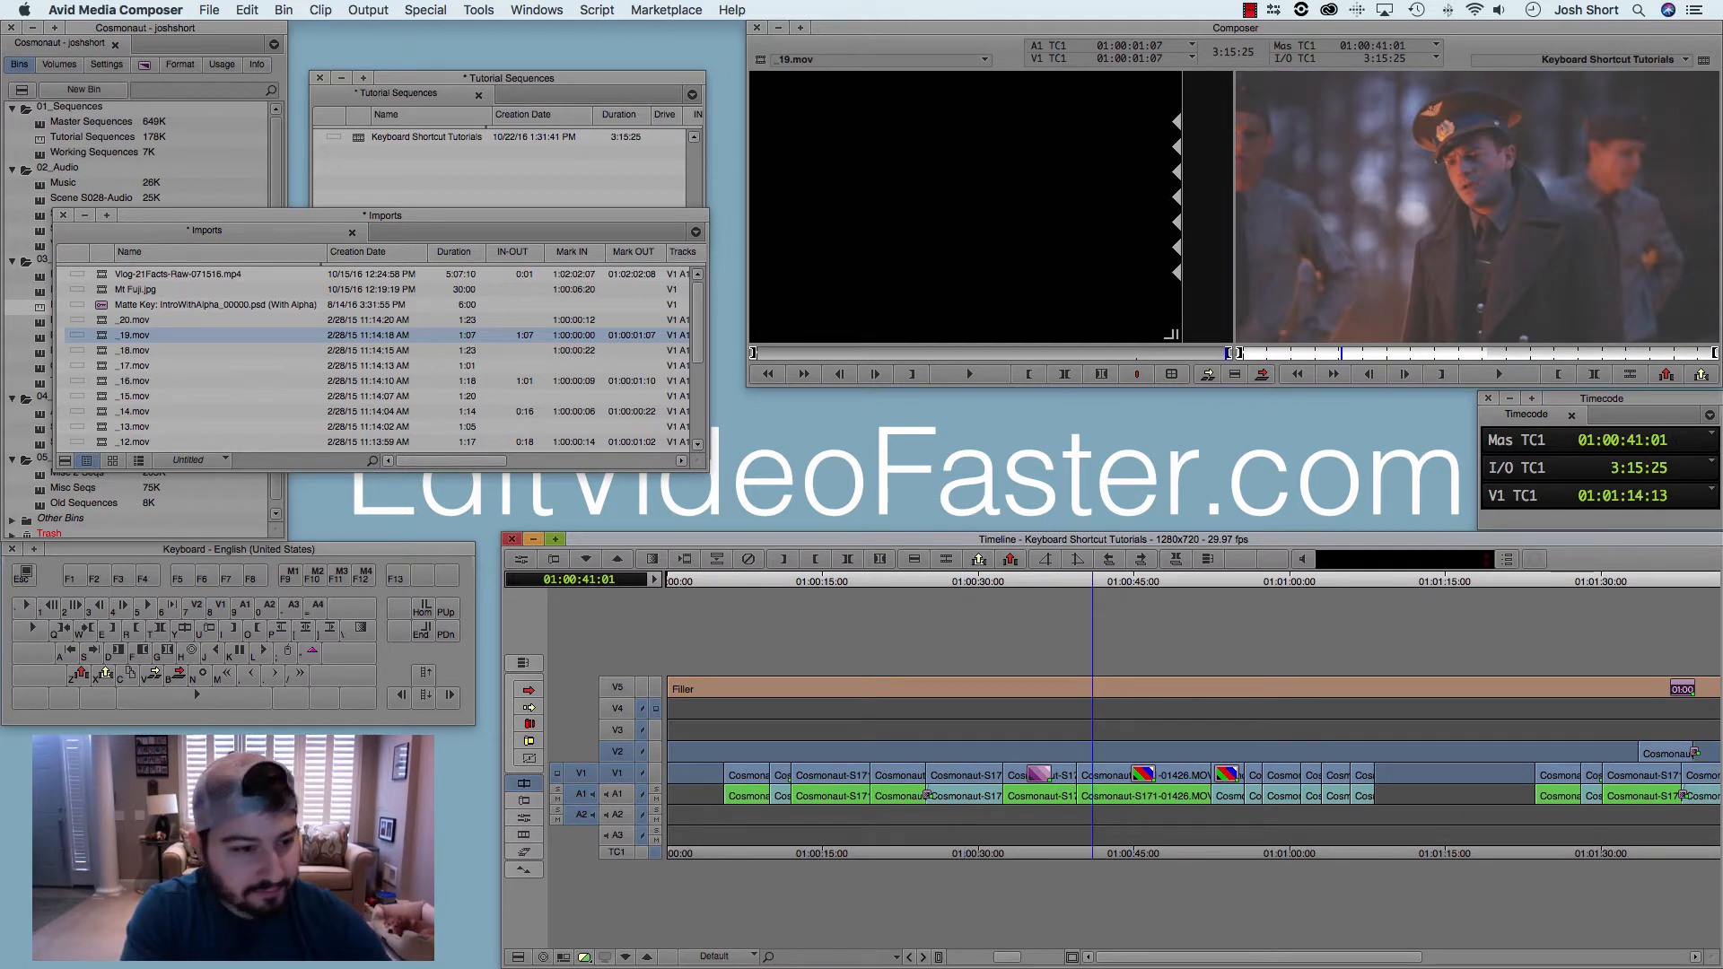
Step: Move Cosmonaut-S171-01426.MOV and the clip near 01:00:30 from V1 up to V2, sliding a neighbouring V1 clip so gaps remain
{"action": "key", "text": "shift+a"}
{"action": "left_click_drag", "start_coordinate": [1122, 775], "coordinate": [1122, 753]}
{"action": "left_click_drag", "start_coordinate": [983, 776], "coordinate": [914, 774]}
{"action": "key", "text": "j"}
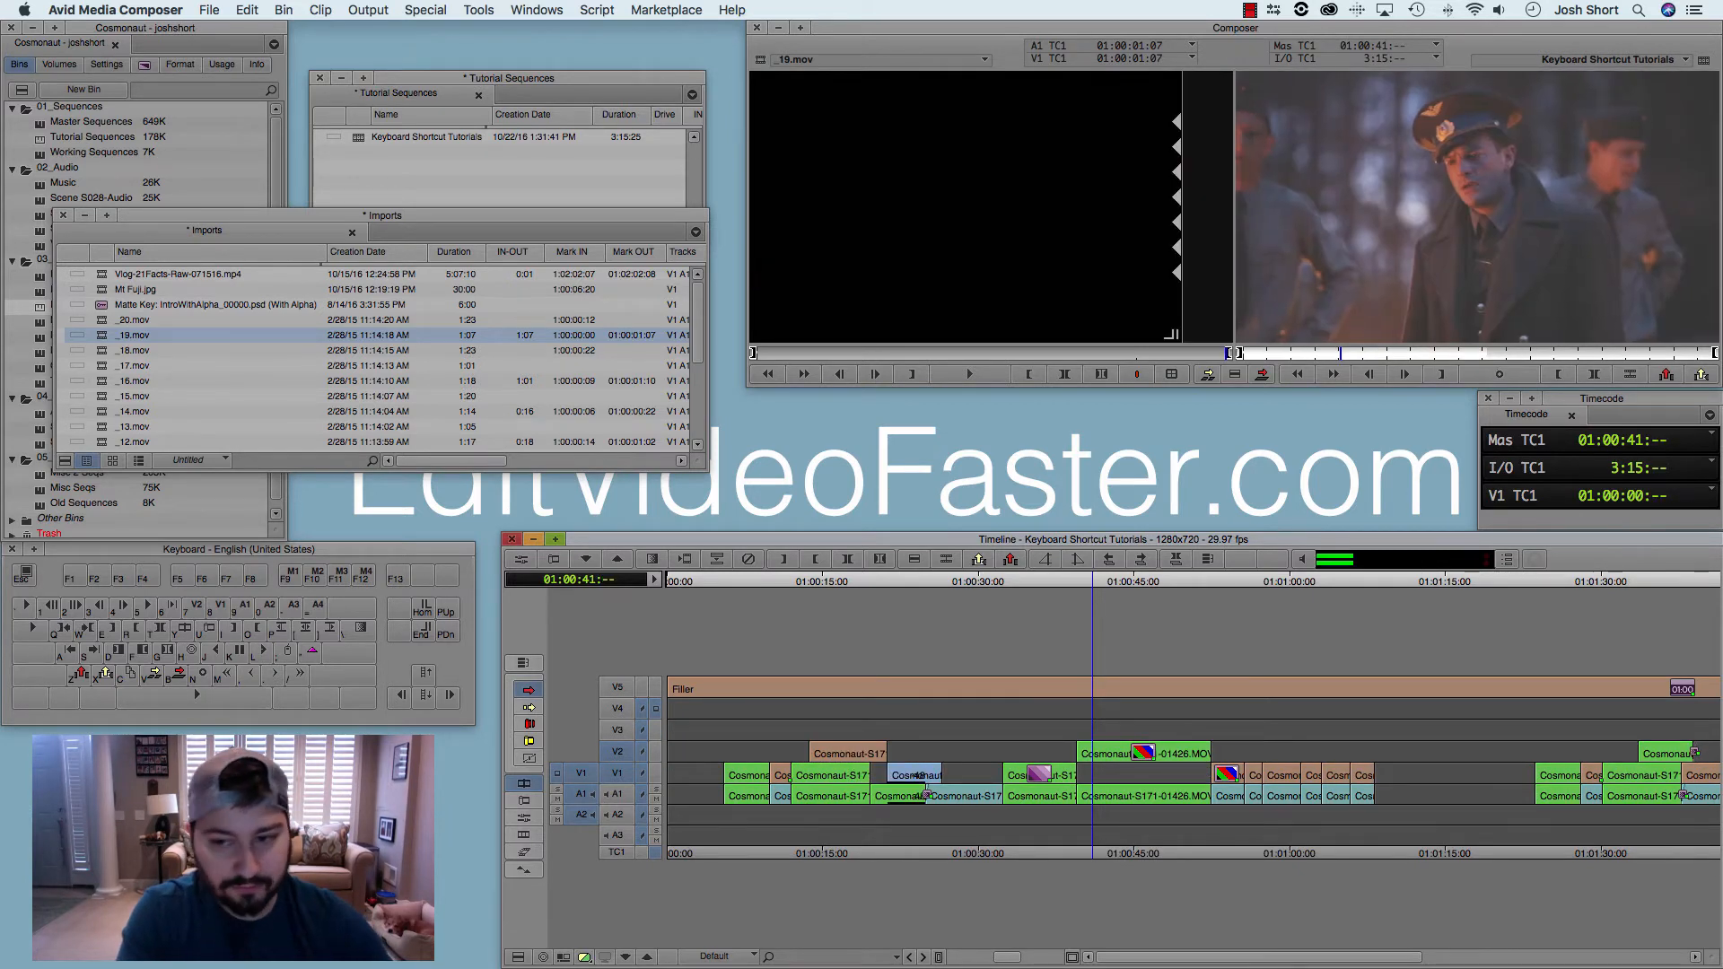
{"action": "key", "text": "k"}
{"action": "key", "text": "shift+a"}
Step: Shuttle back and forth through the sequence to 01:00:24:29 and use Mark Clip with V1 and V2 enabled
{"action": "key", "text": "j"}
{"action": "key", "text": "j"}
{"action": "key", "text": "j"}
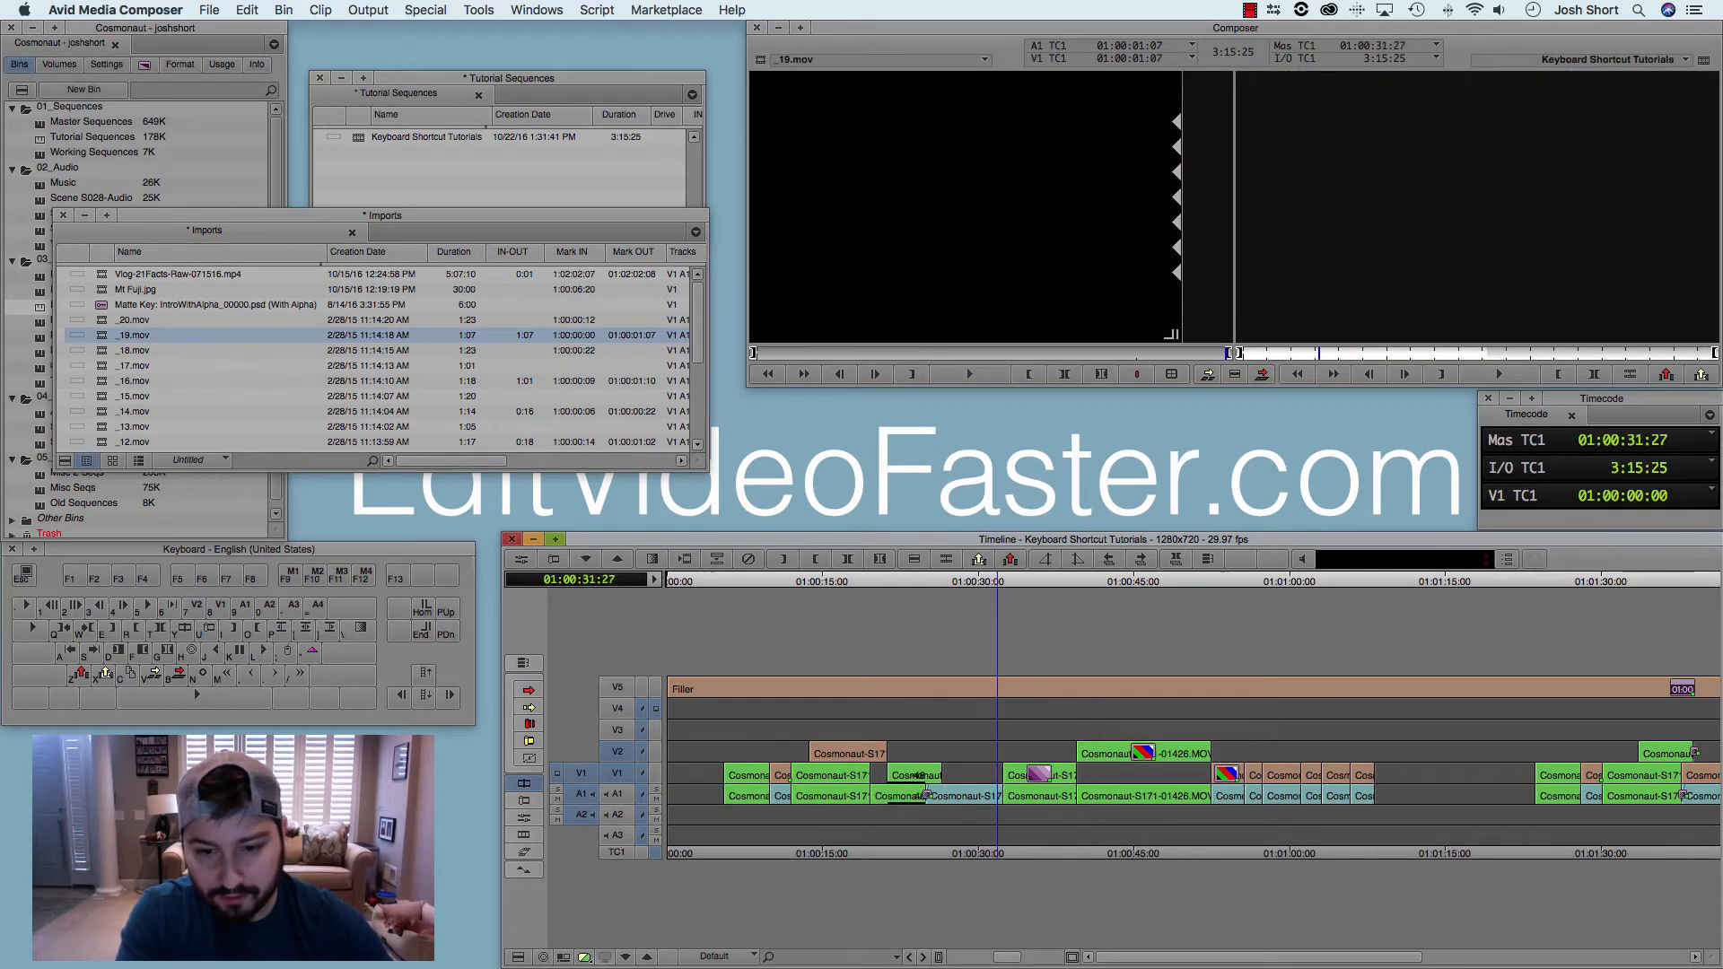
{"action": "key", "text": "l"}
{"action": "key", "text": "l"}
{"action": "key", "text": "l"}
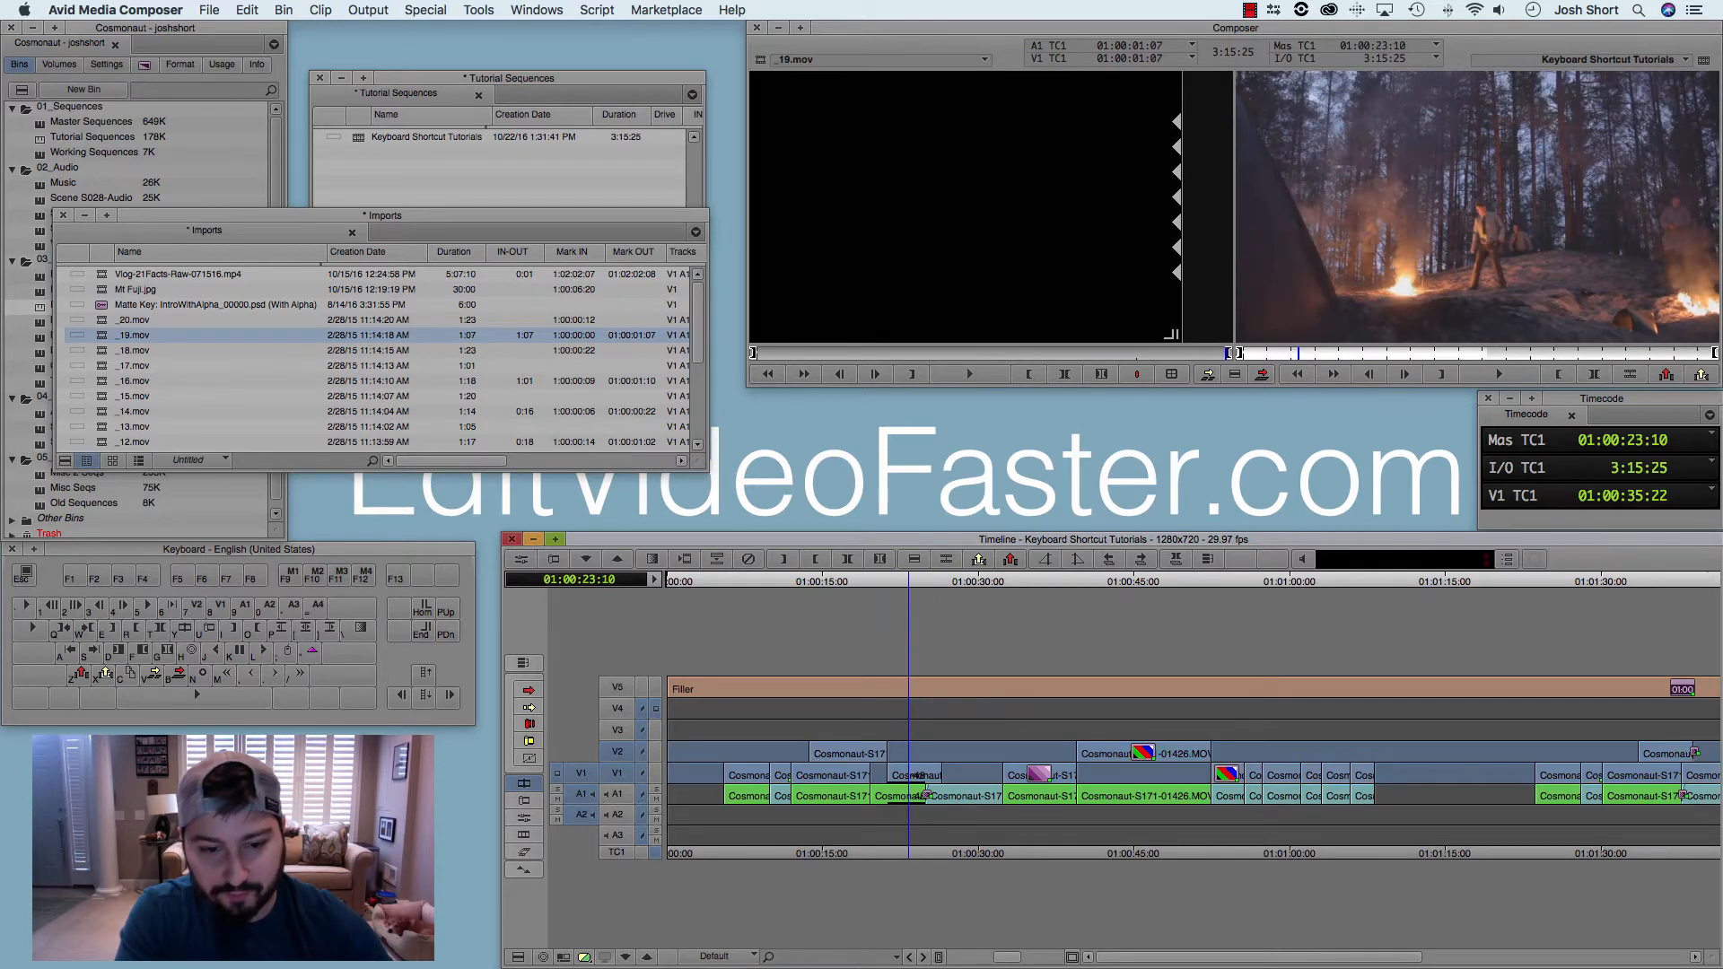
{"action": "key", "text": "j"}
{"action": "key", "text": "j"}
{"action": "key", "text": "j"}
{"action": "key", "text": "l"}
{"action": "key", "text": "l"}
{"action": "key", "text": "l"}
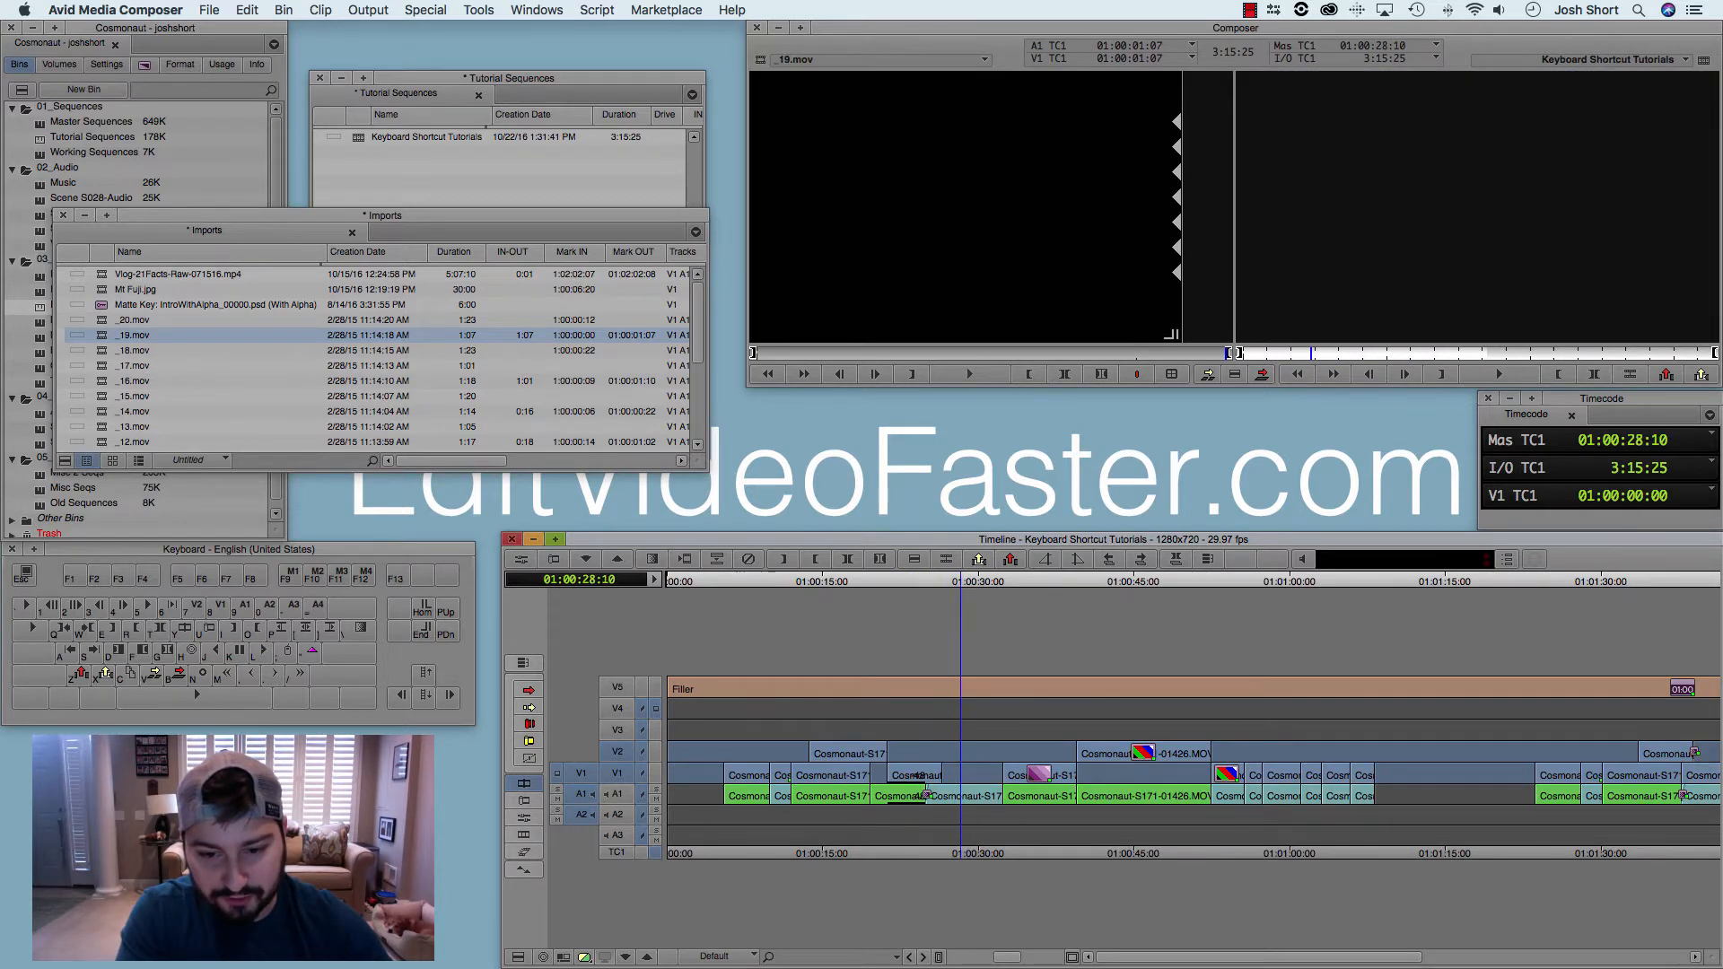
{"action": "key", "text": "j"}
{"action": "key", "text": "j"}
{"action": "key", "text": "j"}
{"action": "key", "text": "t"}
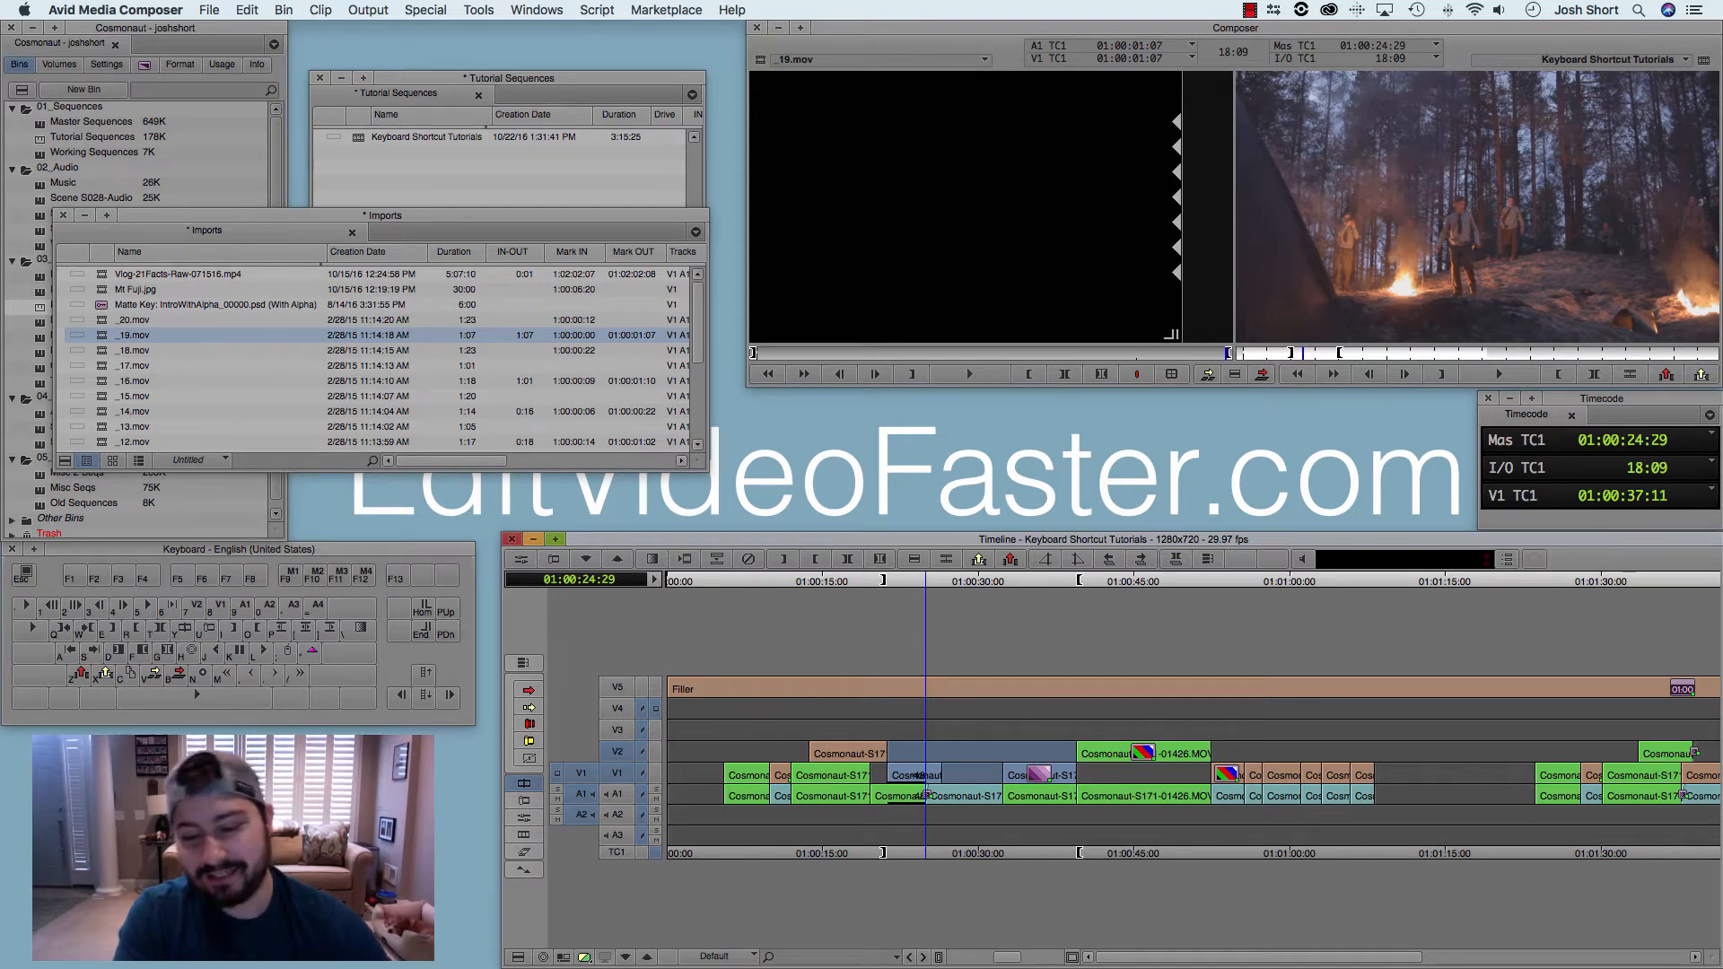
Step: Examine up close where the marked range begins against the clips on V1 and V2
{"action": "key", "text": "super+bracketright"}
{"action": "key", "text": "super+bracketright"}
{"action": "key", "text": "super+bracketright"}
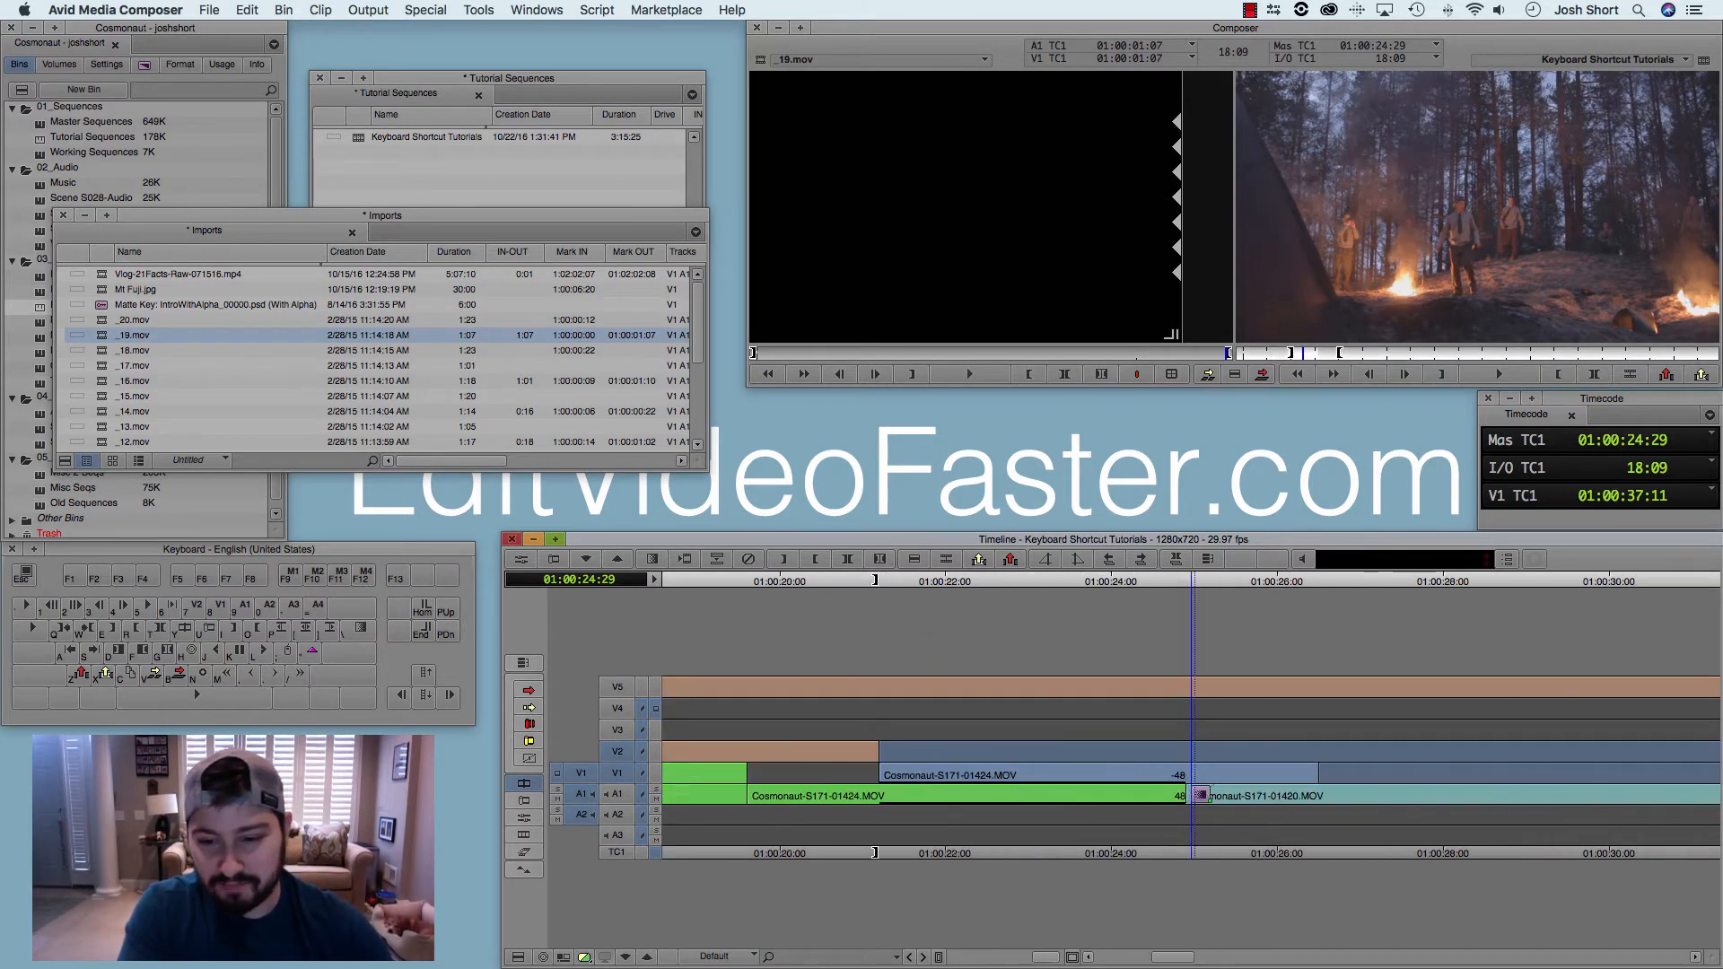
{"action": "key", "text": "super+bracketleft"}
{"action": "key", "text": "super+bracketleft"}
{"action": "key", "text": "super+bracketleft"}
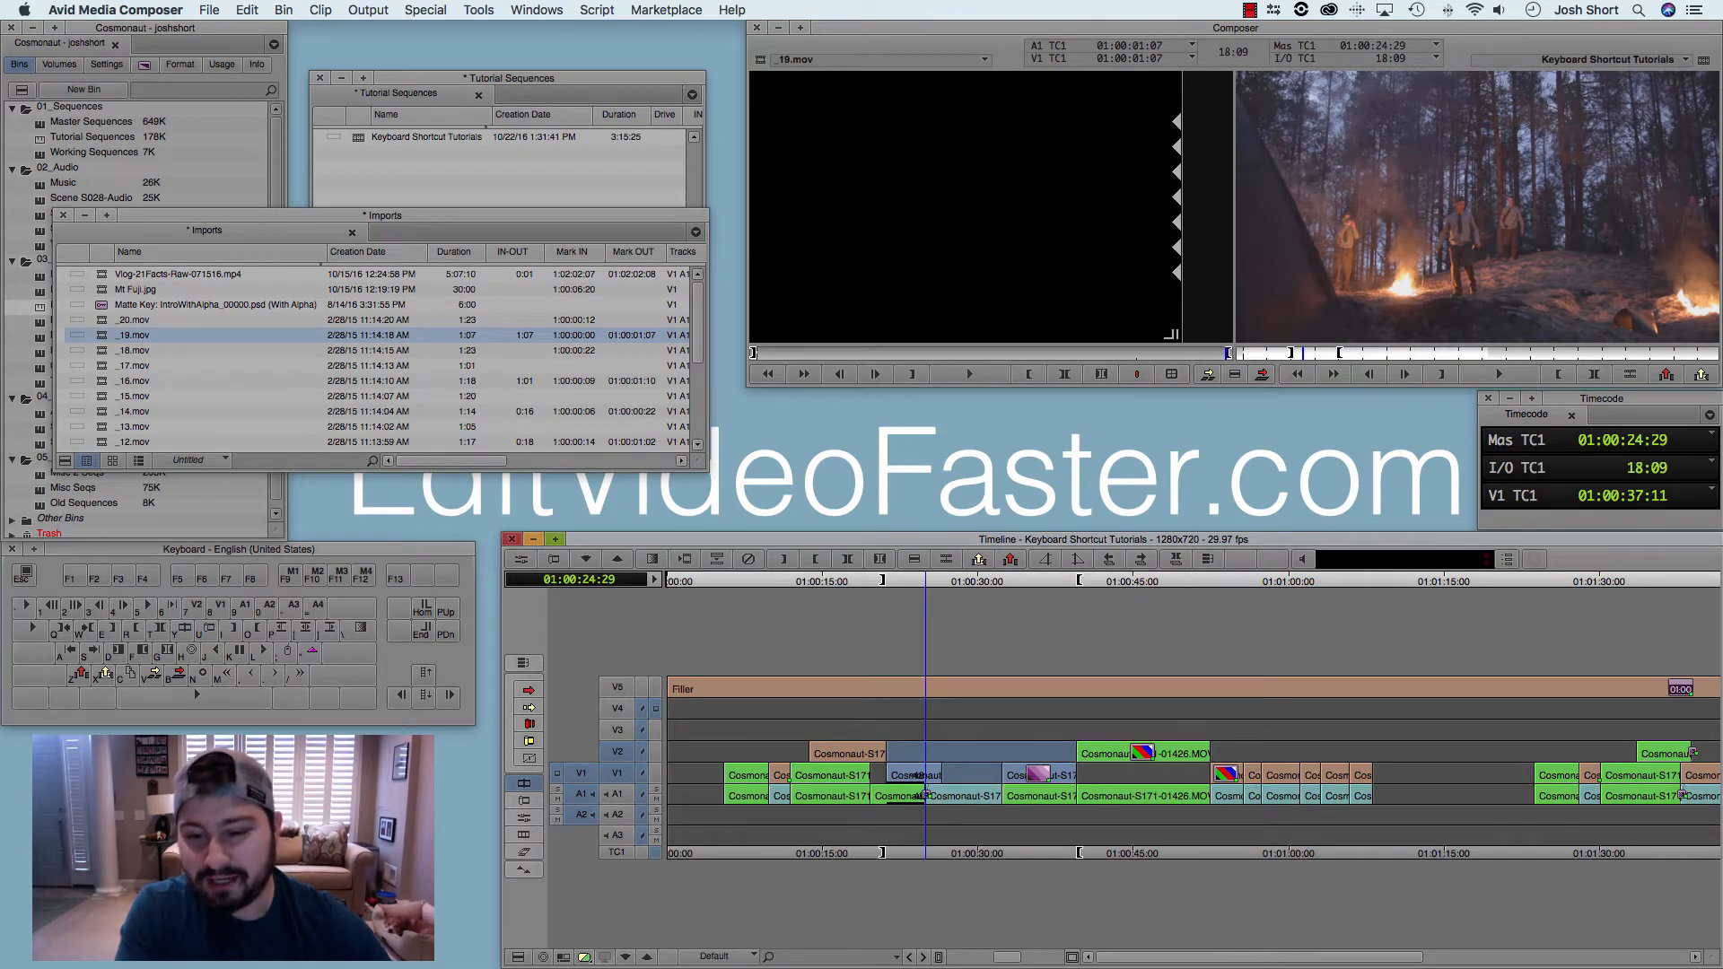
Step: Park the playhead at 01:00:23:26 and clear only the sequence's in point
{"action": "left_click_drag", "start_coordinate": [925, 582], "coordinate": [1116, 582]}
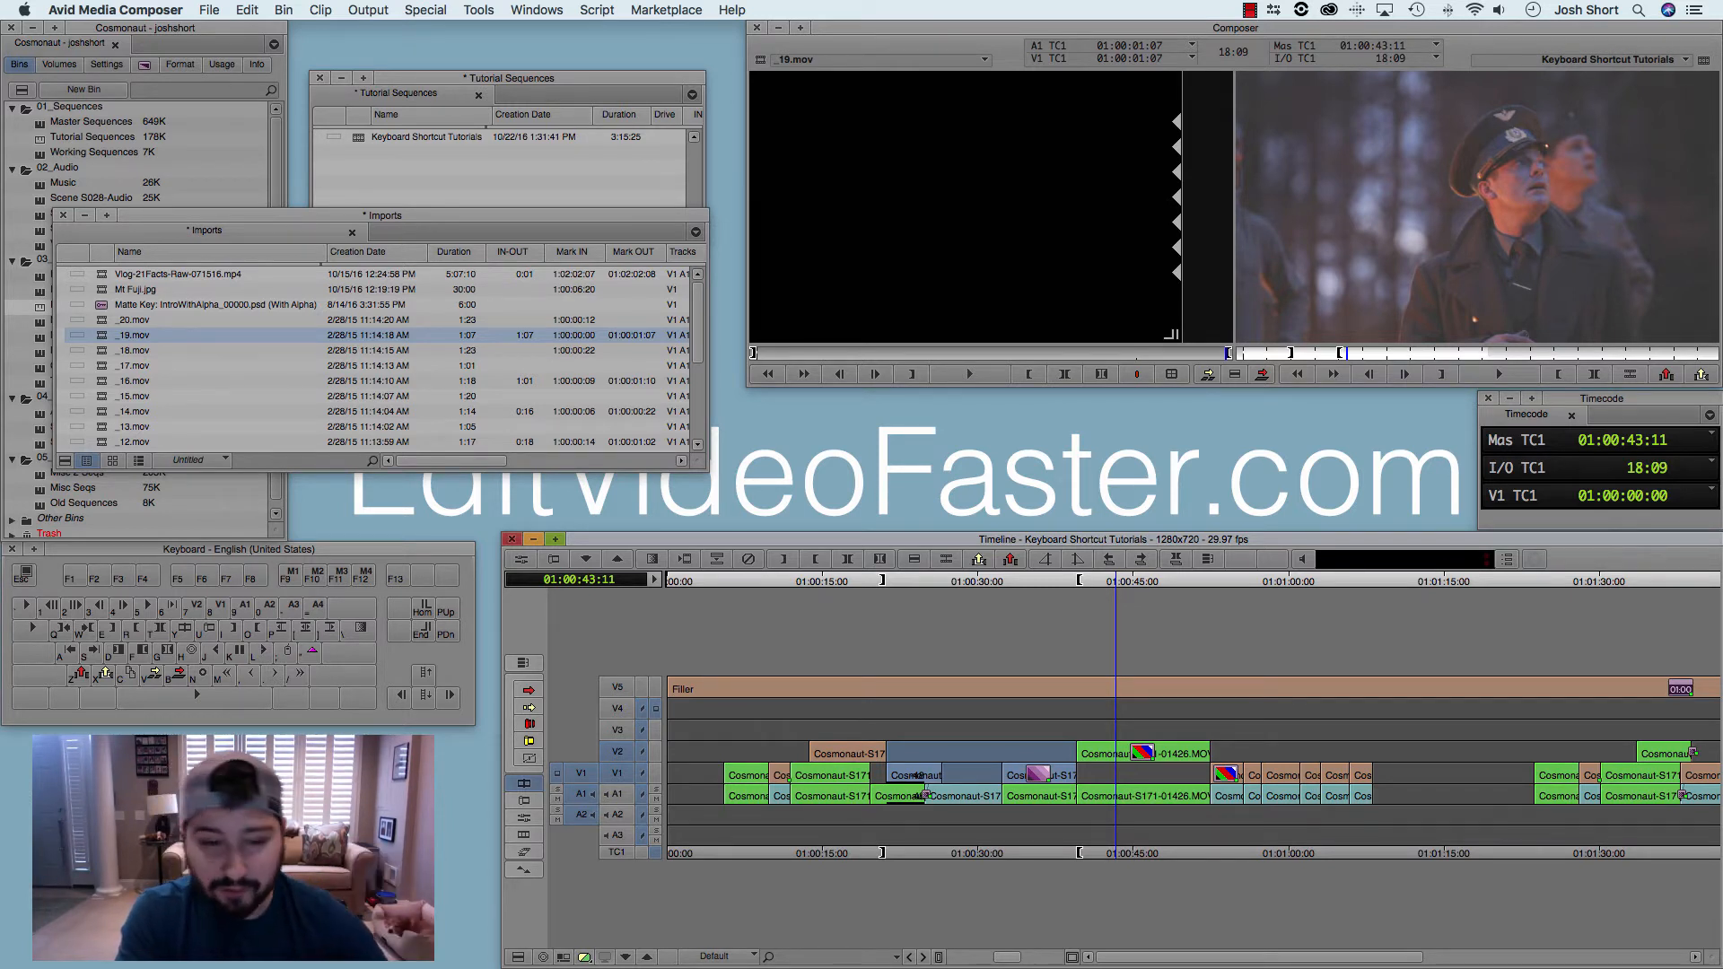
{"action": "left_click_drag", "start_coordinate": [957, 582], "coordinate": [914, 581]}
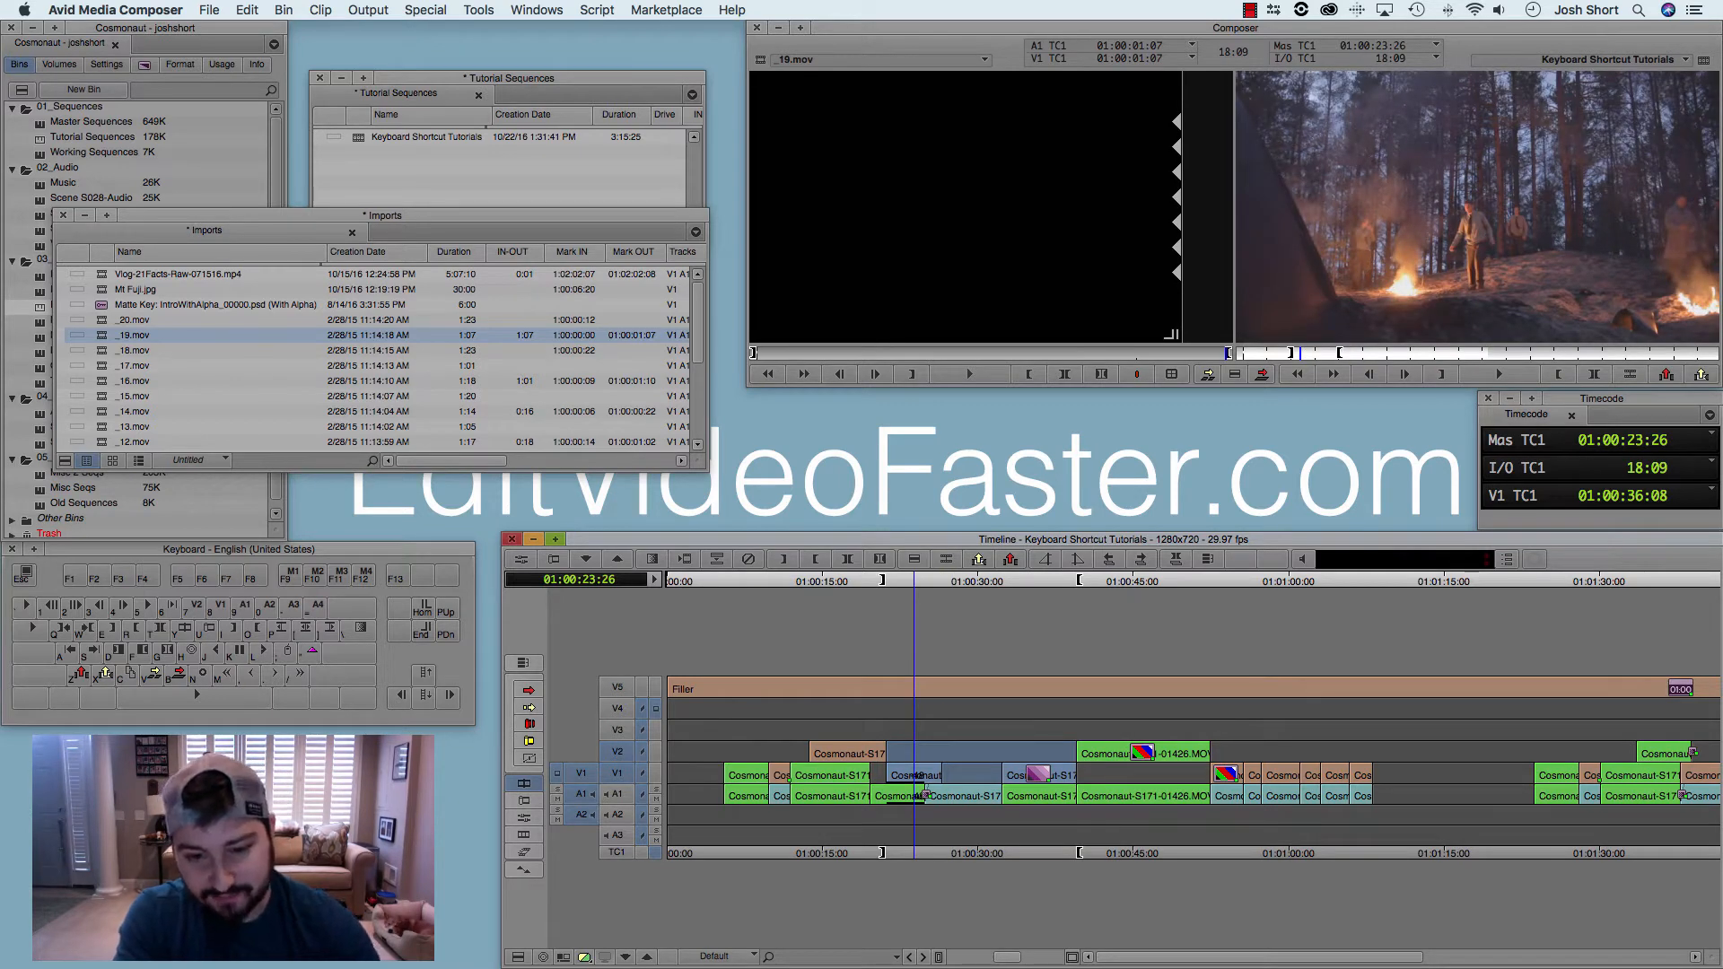
{"action": "key", "text": "i"}
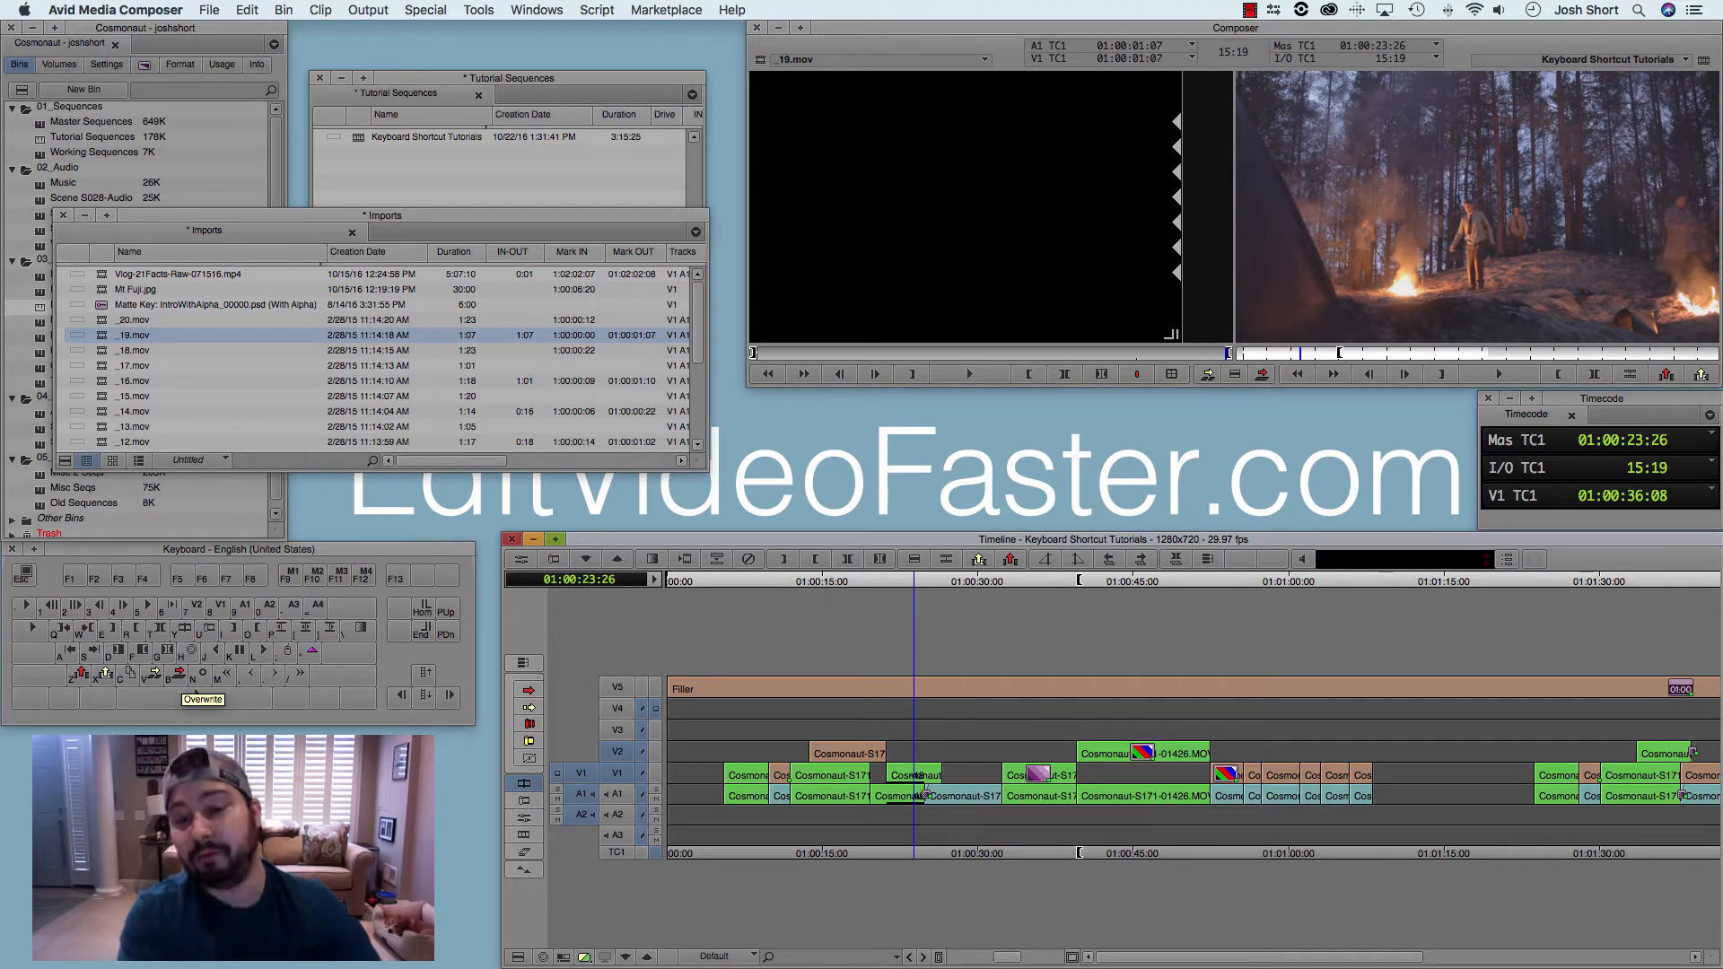
Step: Mark a new sequence in point at about 01:00:34 and an out point at 01:00:46:04
{"action": "left_click_drag", "start_coordinate": [913, 581], "coordinate": [1145, 581]}
{"action": "key", "text": "i"}
{"action": "key", "text": "o"}
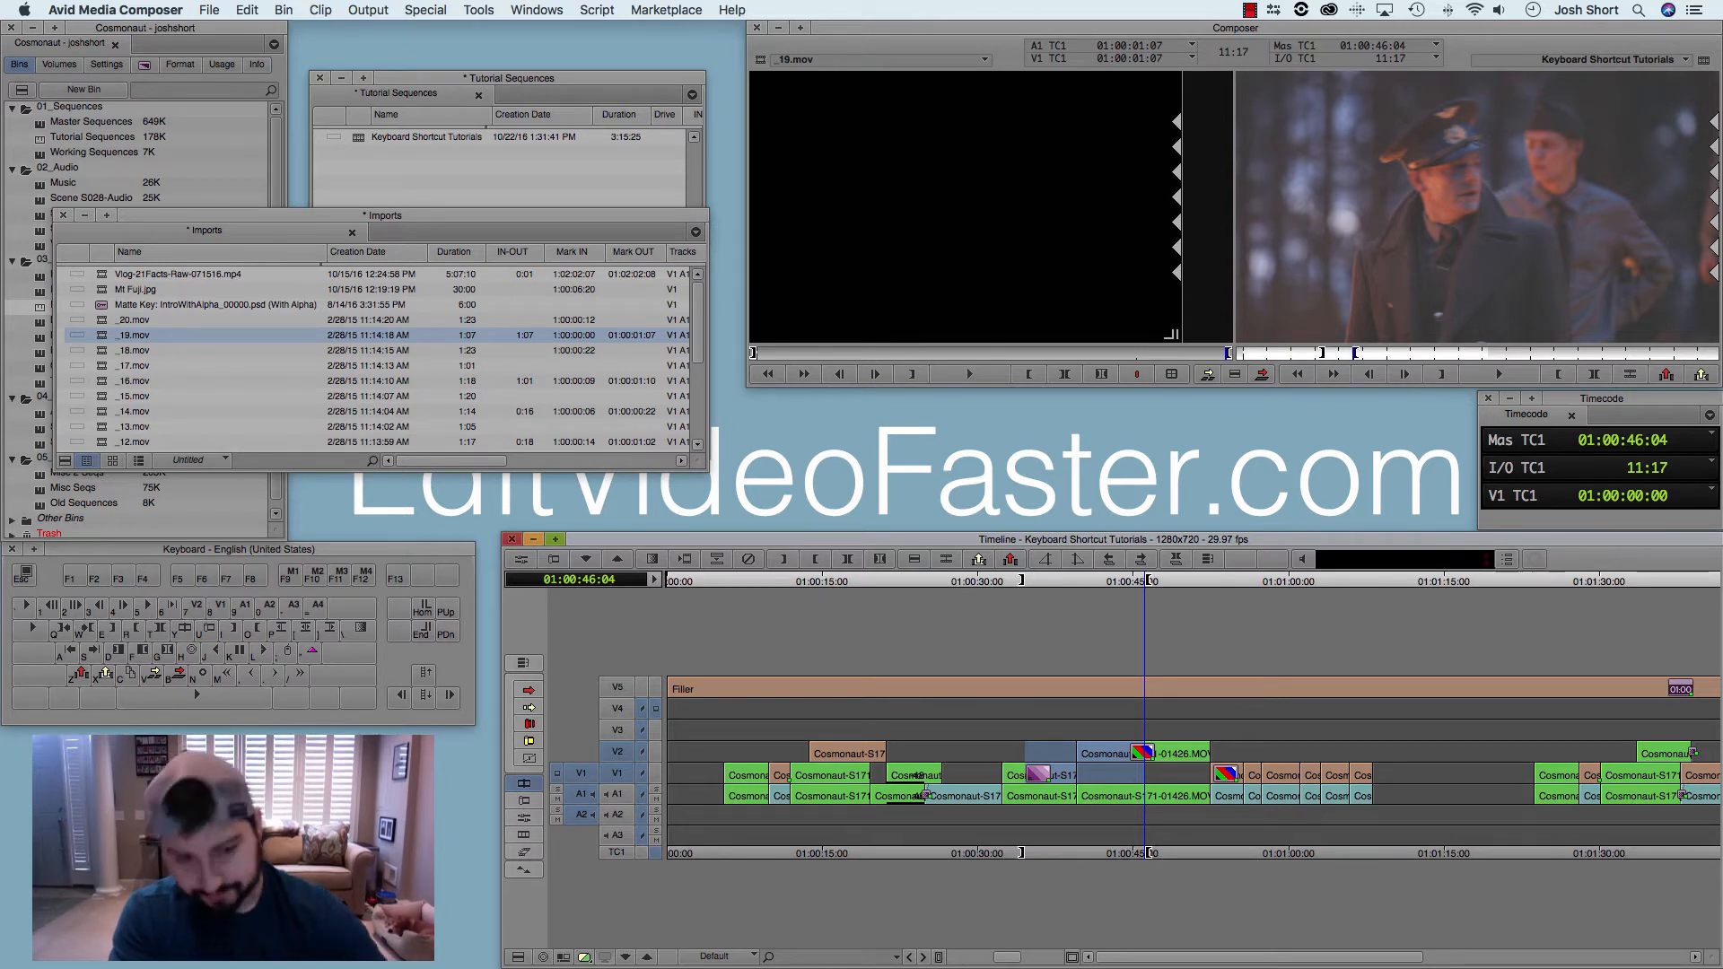
Step: Move the playhead to 01:00:35:25 and clear the in point in the sequence and in the source clip _19.mov
{"action": "key", "text": "a"}
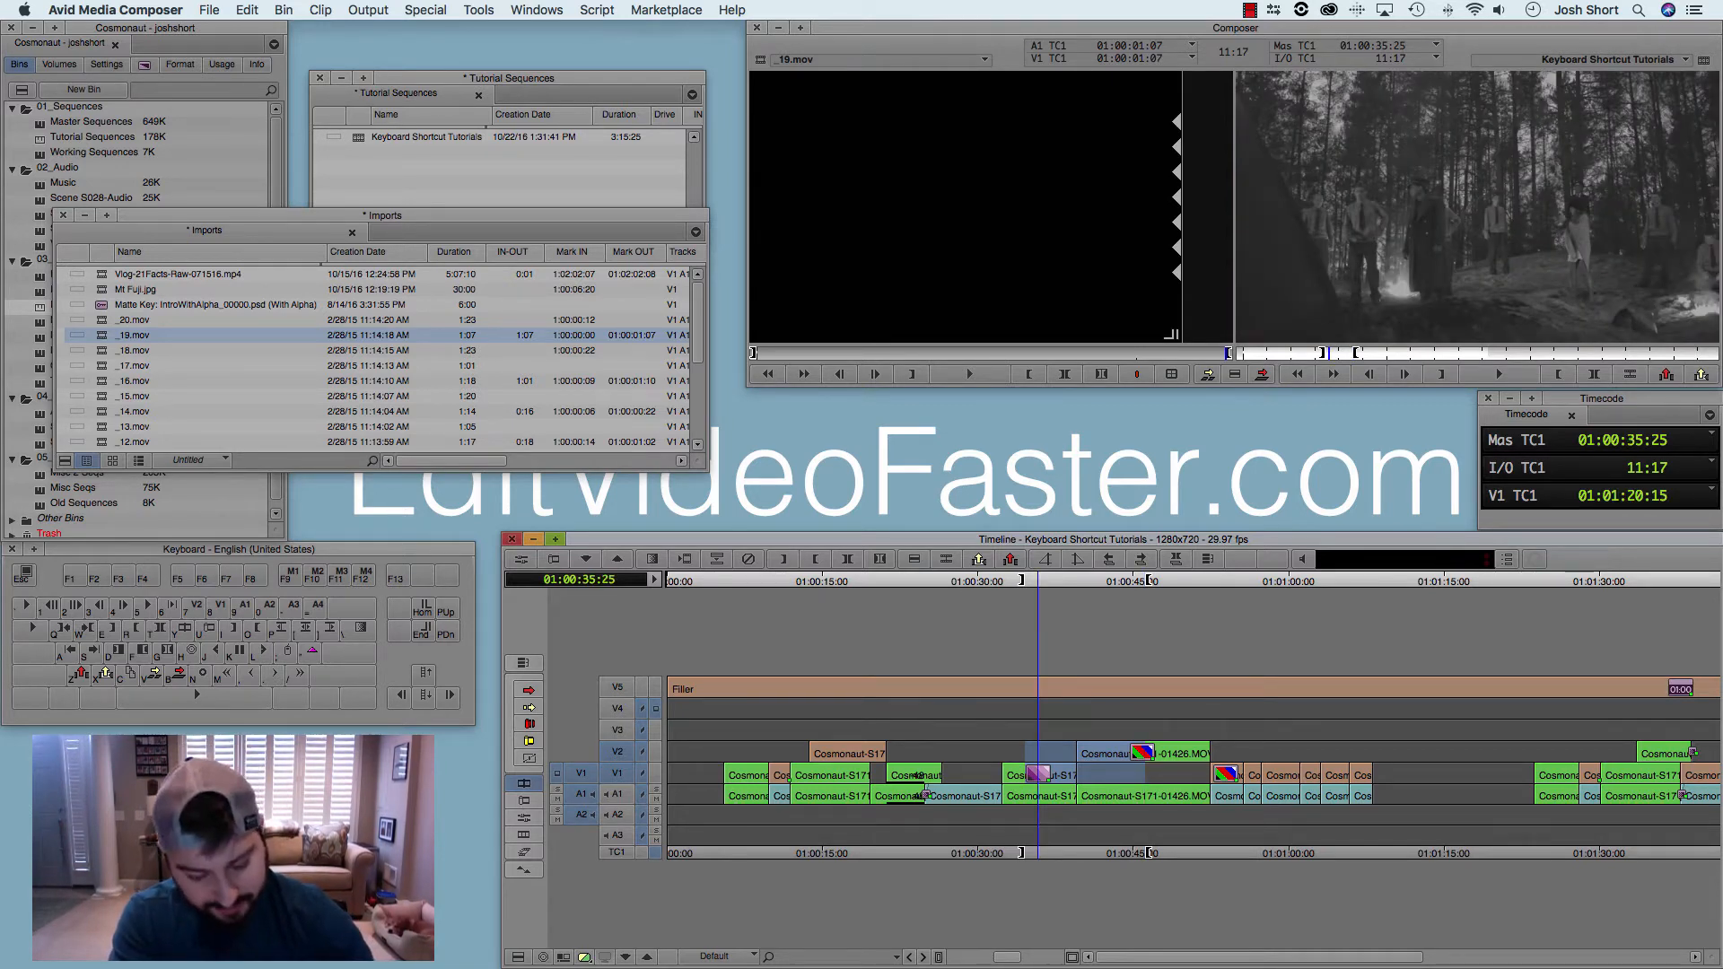
{"action": "key", "text": "d"}
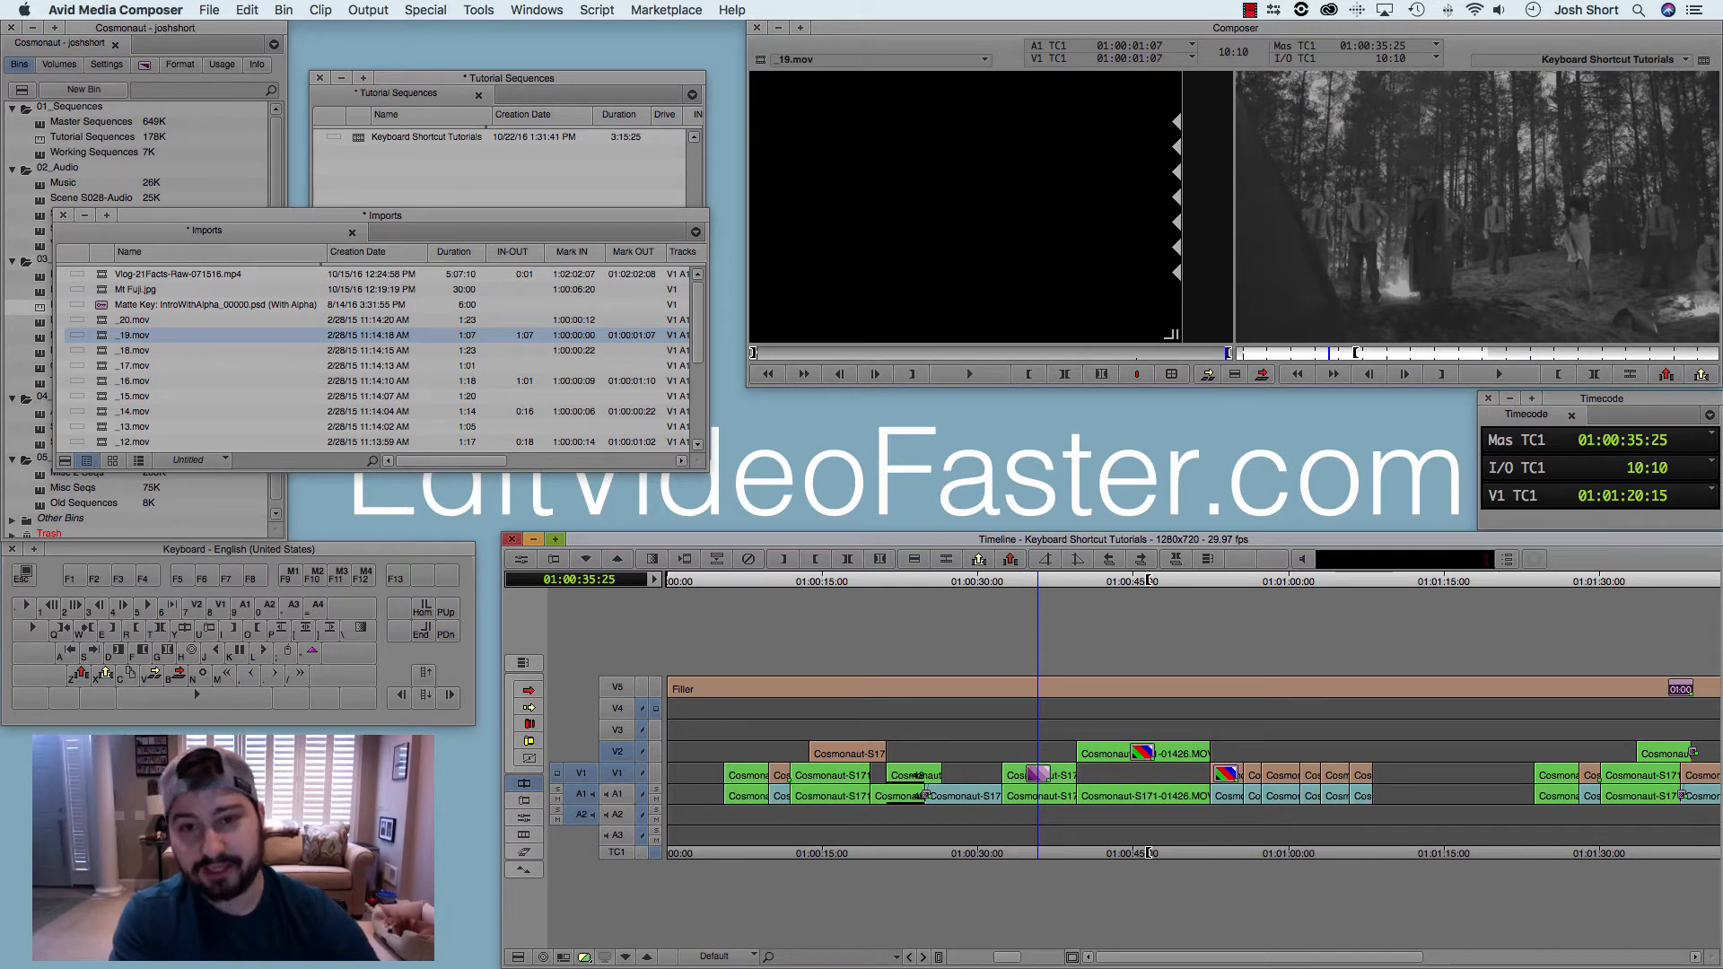
{"action": "key", "text": "Escape"}
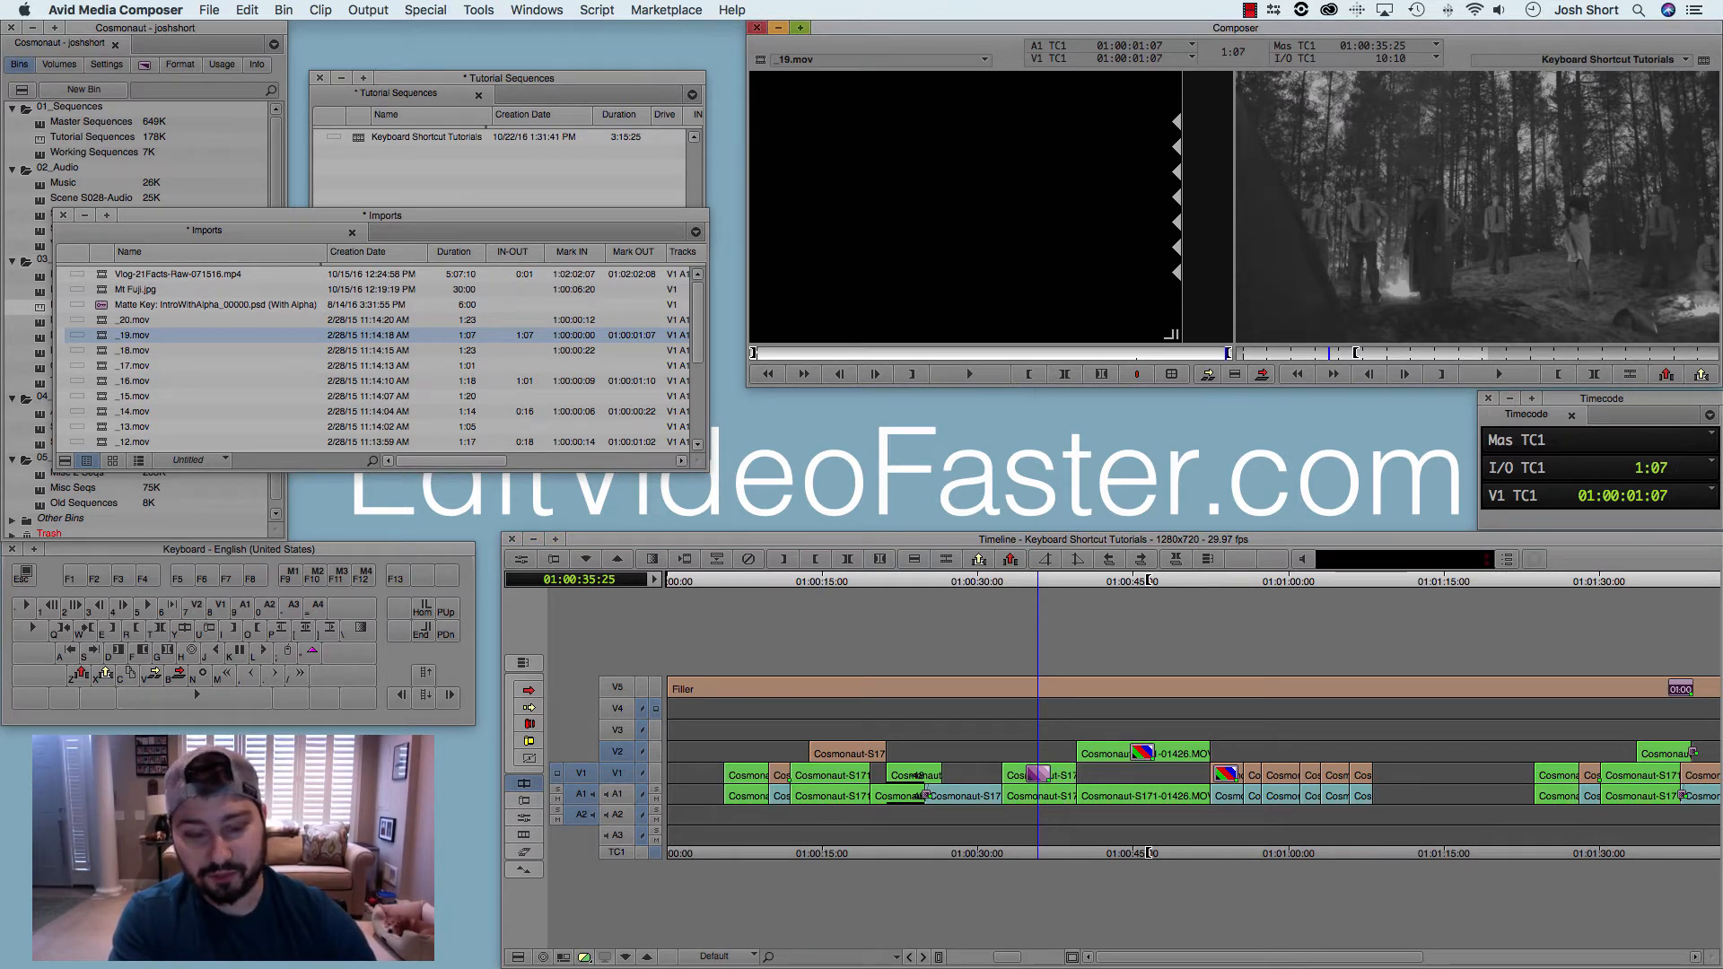
{"action": "key", "text": "d"}
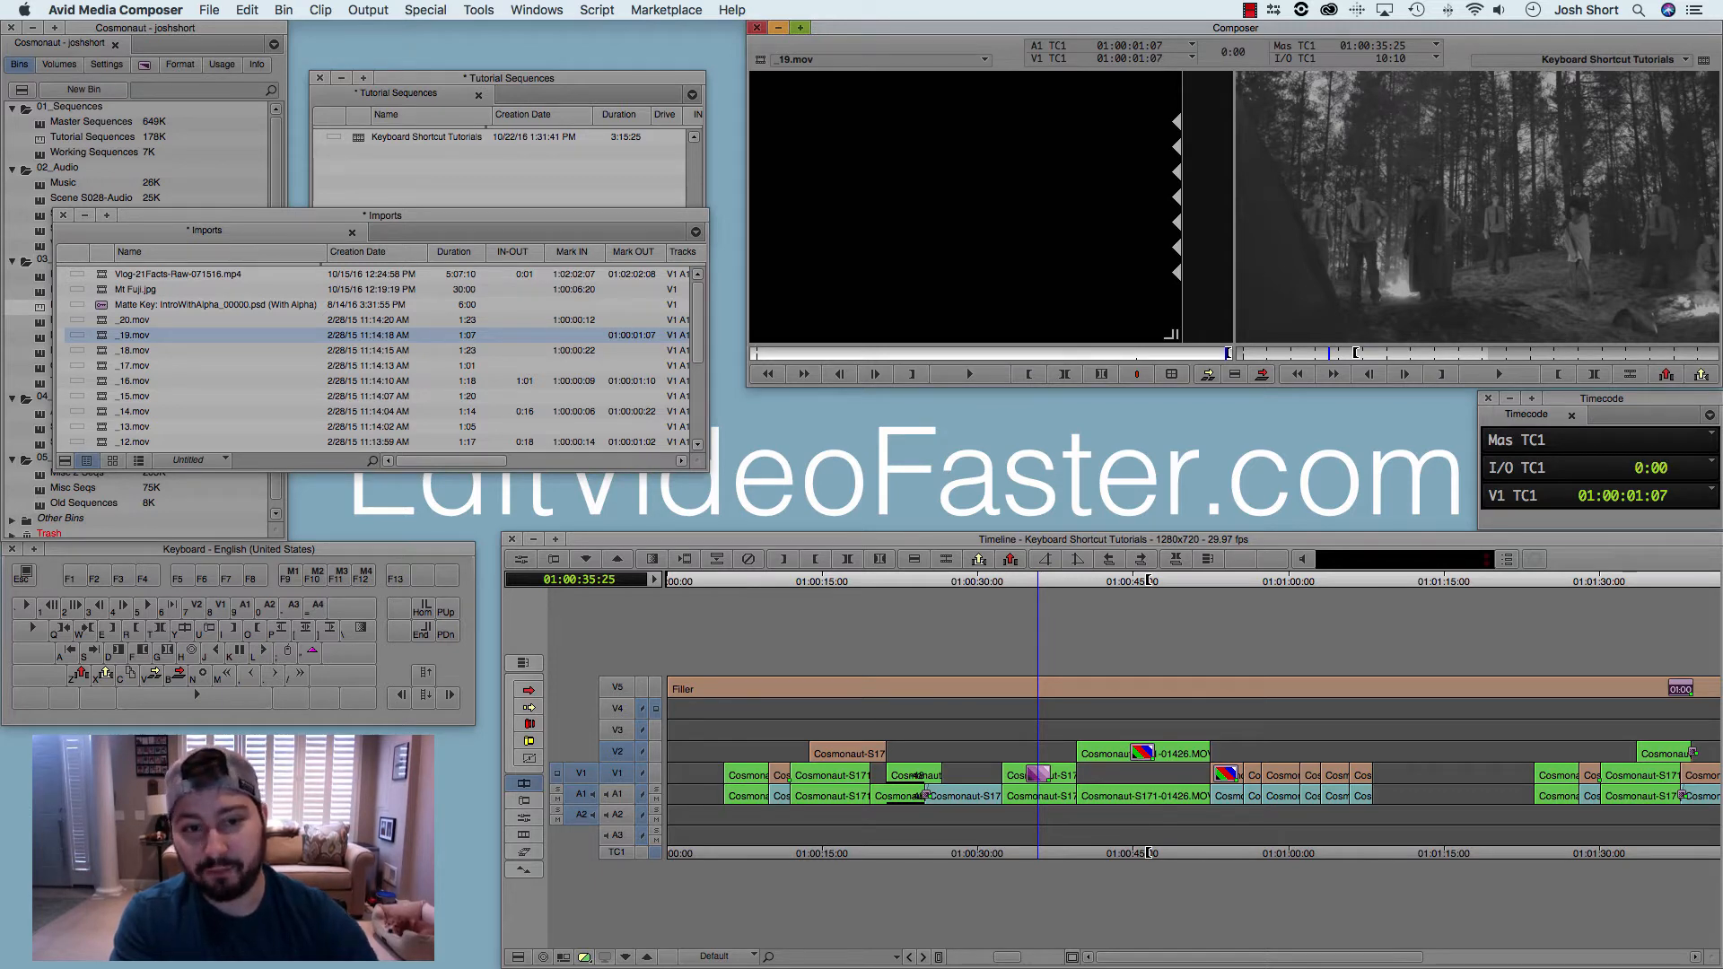
Step: Move the playhead to 01:00:42:10 and clear both marks in the sequence and in the source clip _19.mov
{"action": "left_click_drag", "start_coordinate": [1073, 581], "coordinate": [1105, 581]}
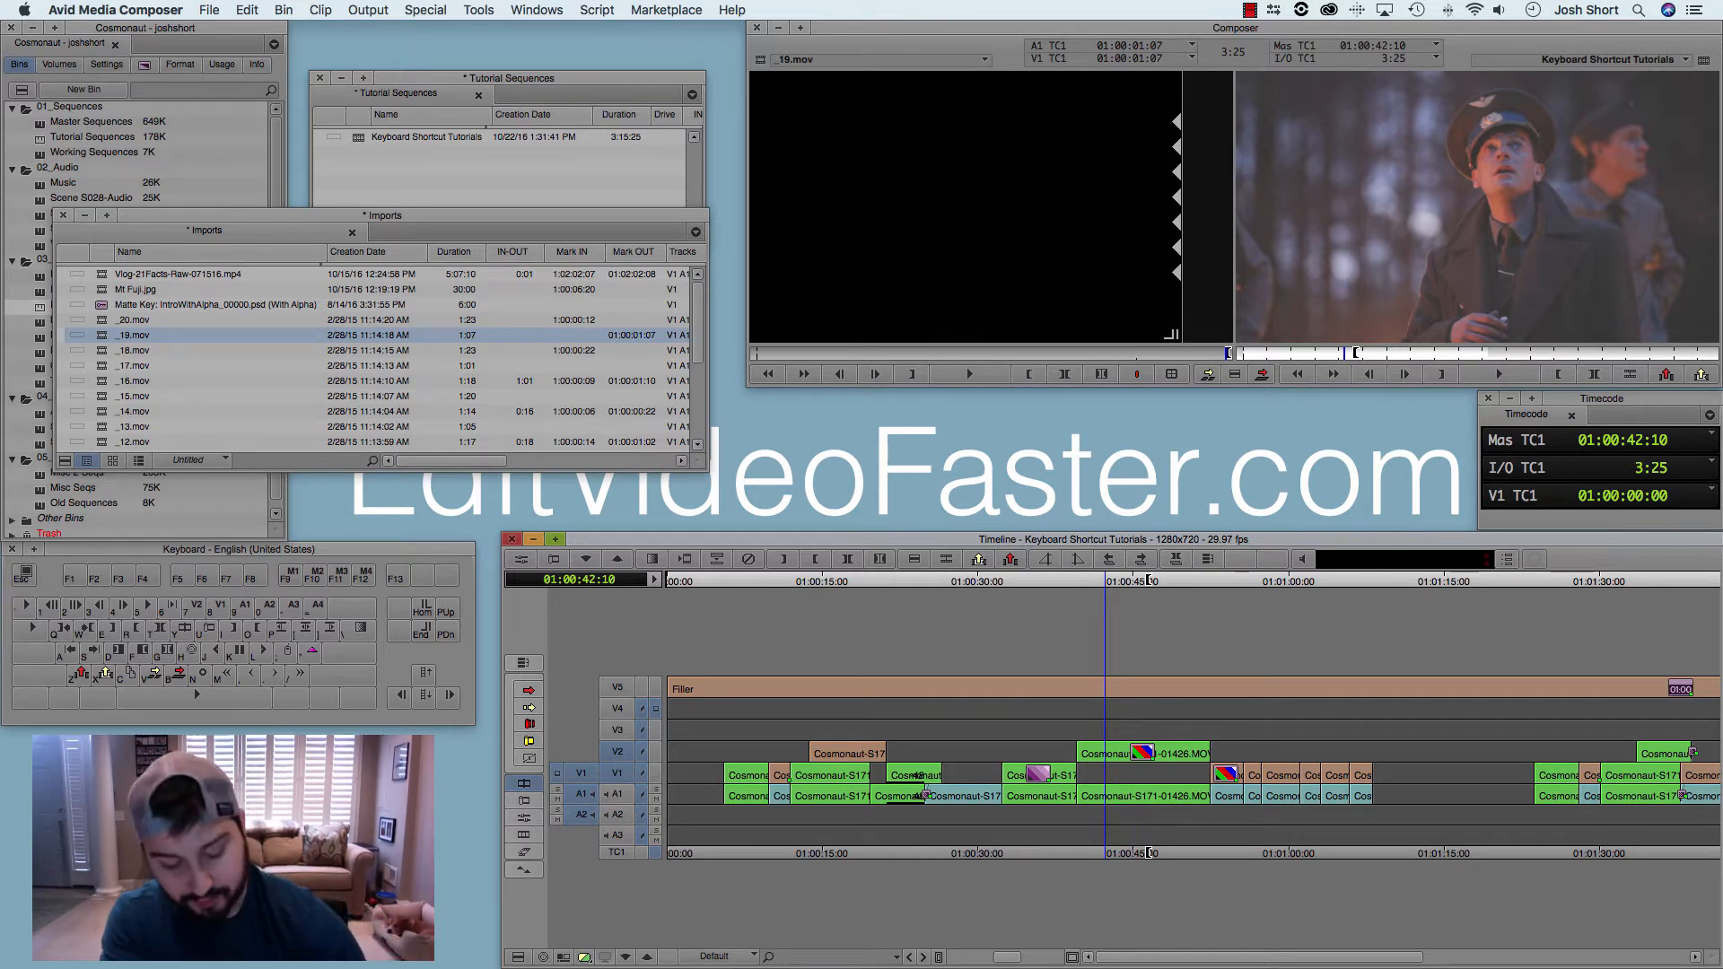
{"action": "key", "text": "g"}
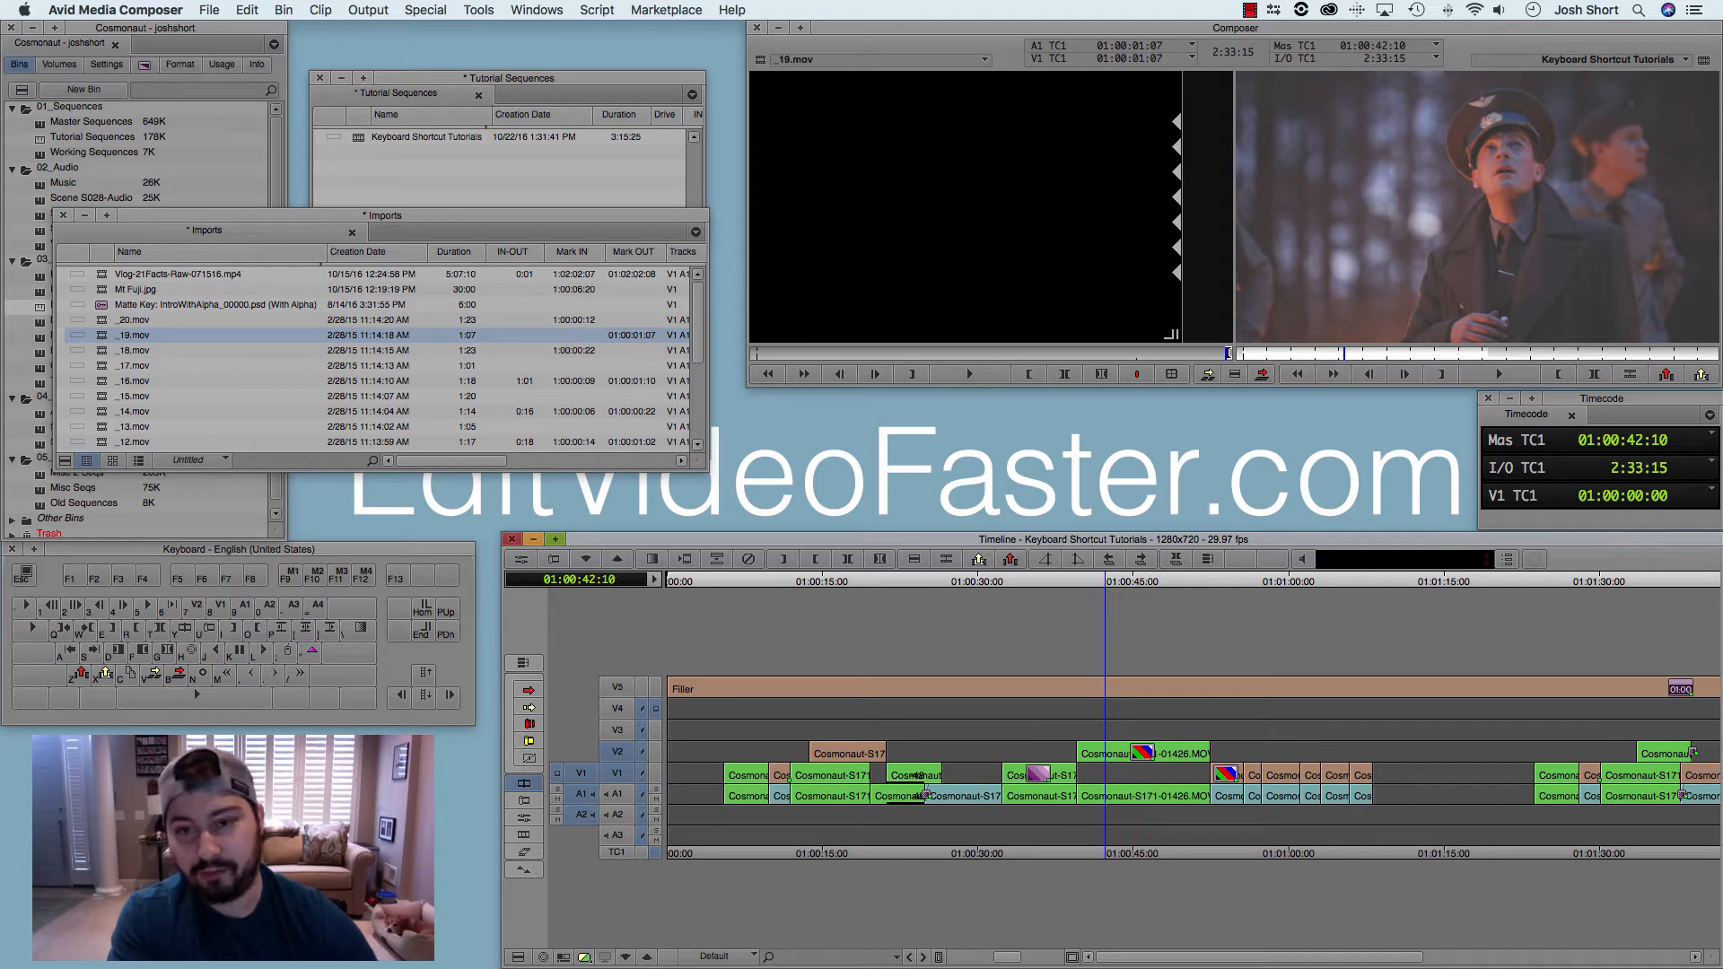
{"action": "key", "text": "Escape"}
{"action": "key", "text": "g"}
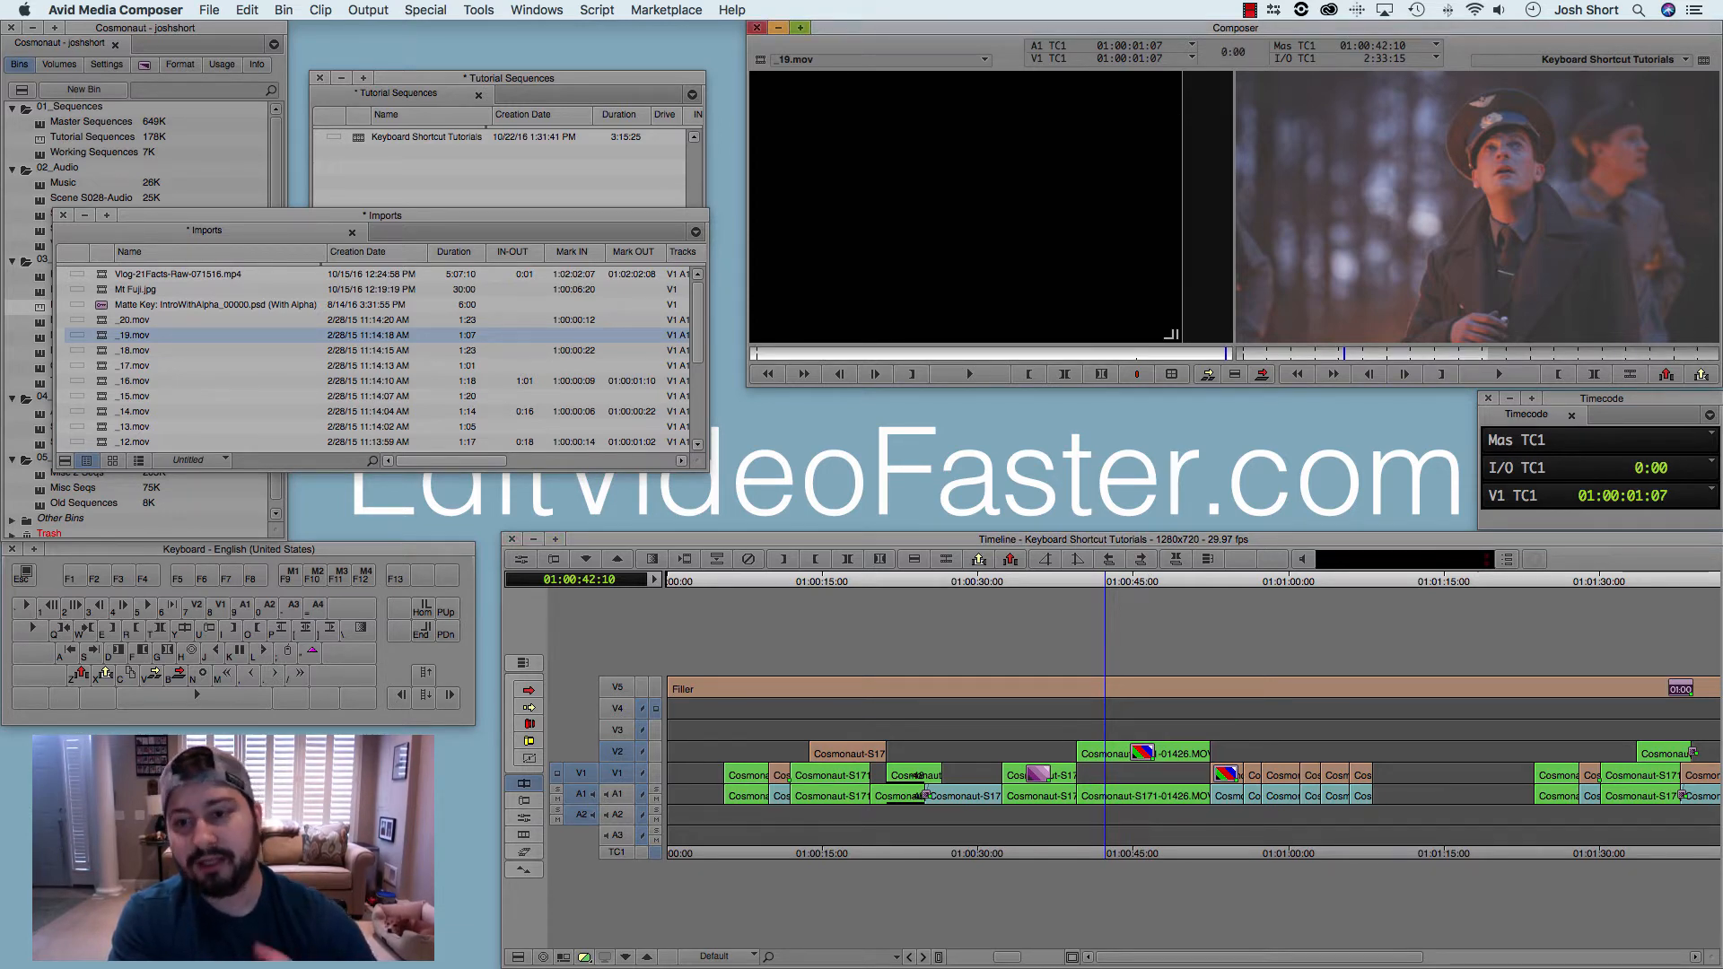
Step: Mark an in point at about 01:00:25 and an out point at 01:00:45:13 in the sequence
{"action": "left_click", "coordinate": [926, 581]}
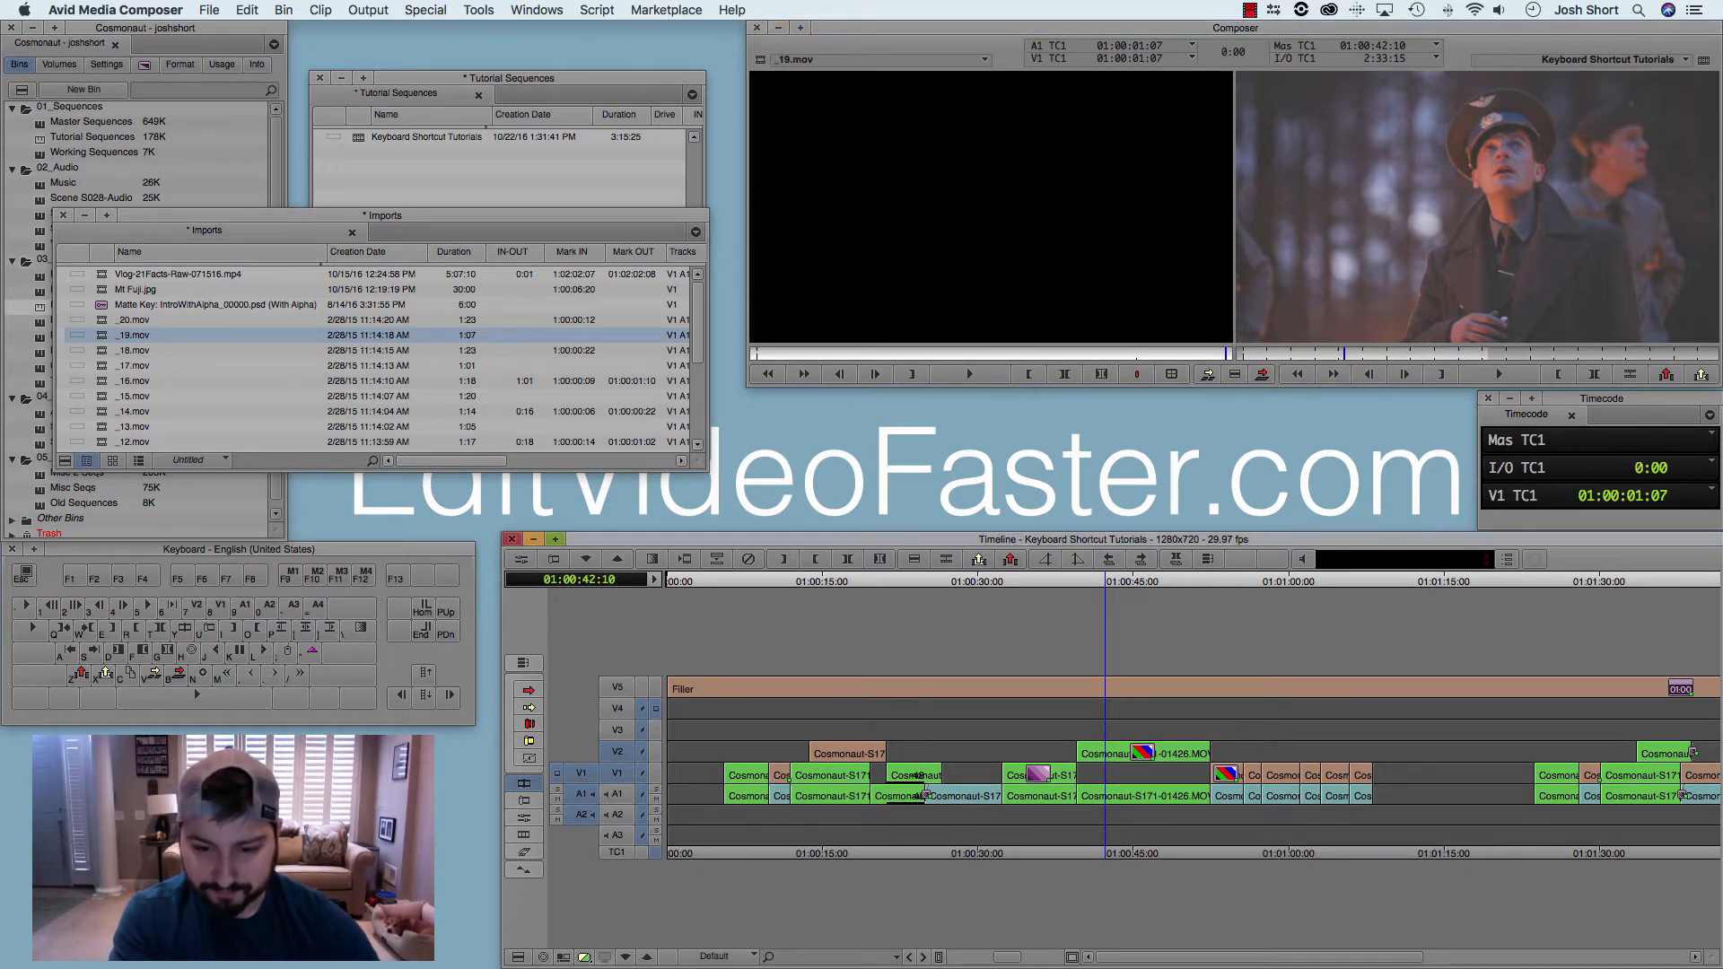
{"action": "key", "text": "e"}
{"action": "left_click", "coordinate": [1138, 582]}
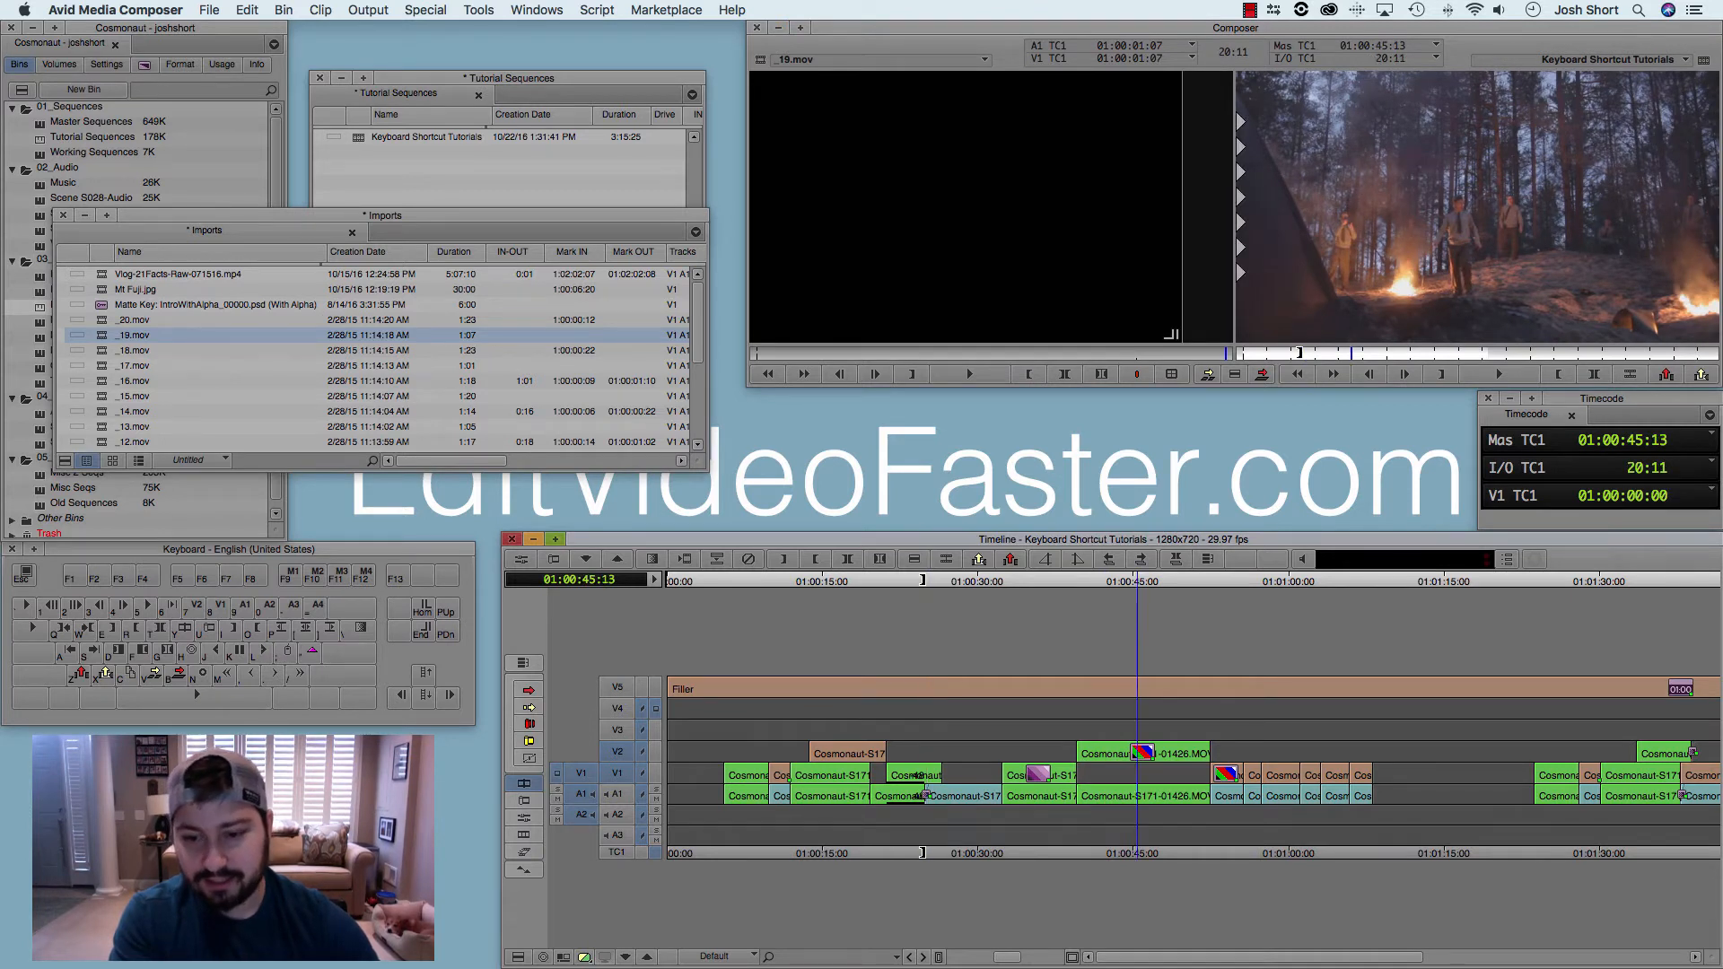
{"action": "key", "text": "r"}
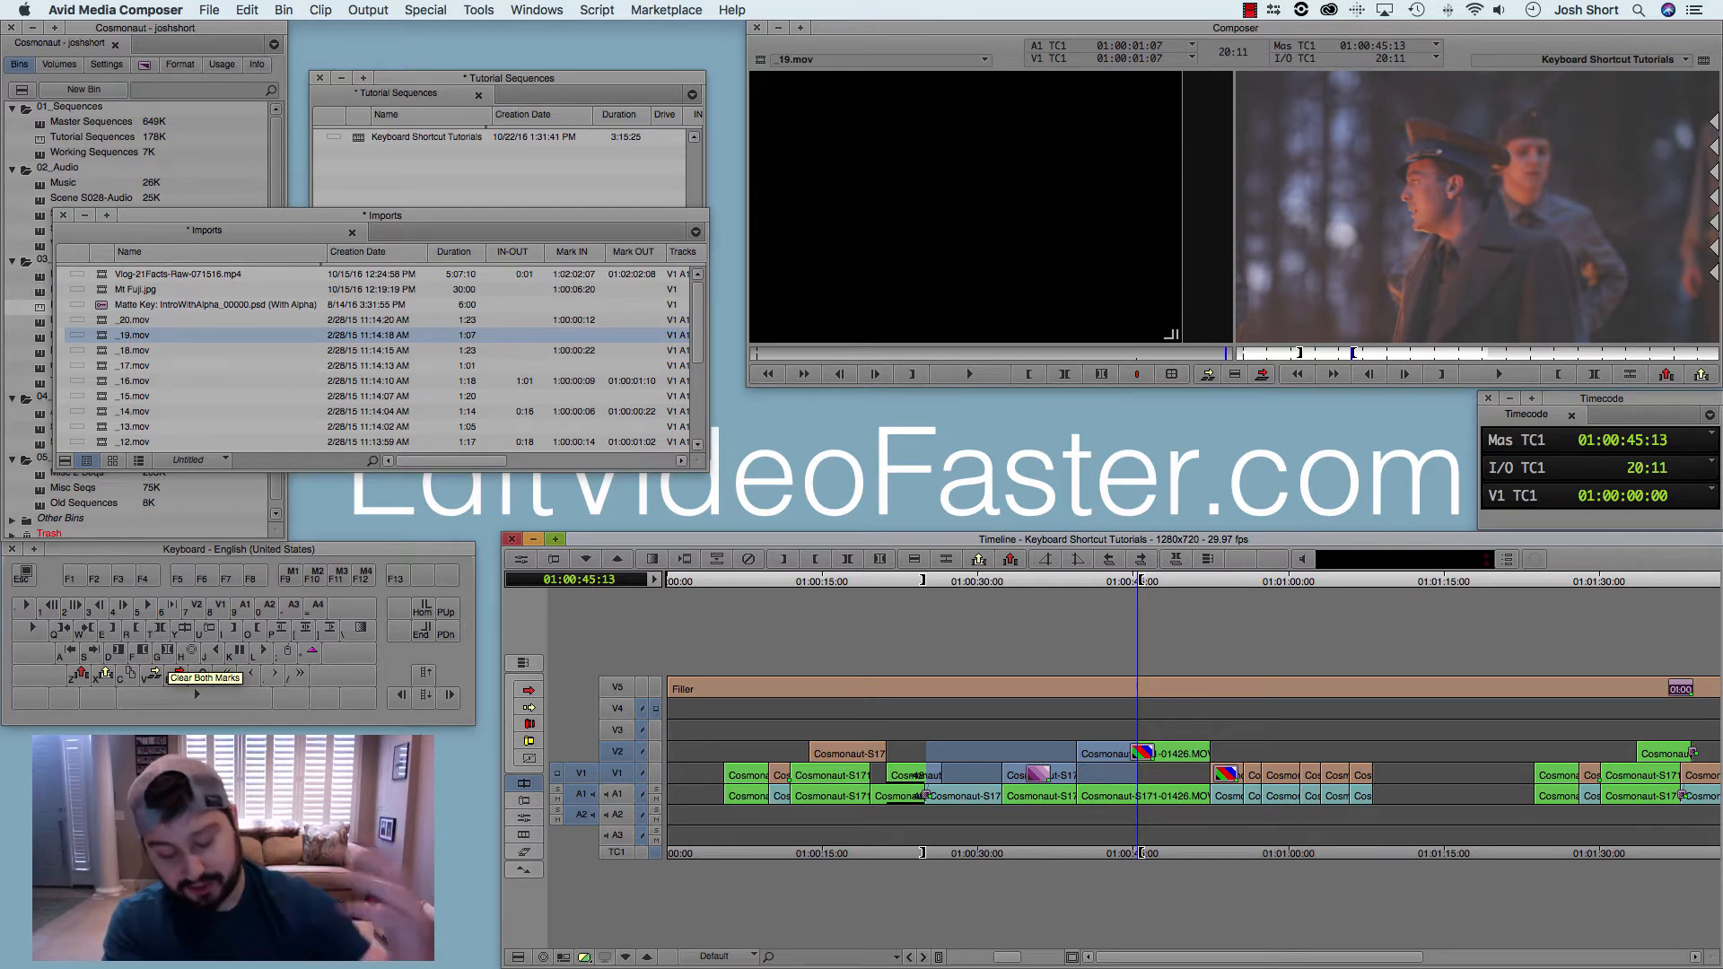
Step: Park the playhead at 01:00:37:14 and clear the sequence's in and out points
{"action": "left_click", "coordinate": [1054, 582]}
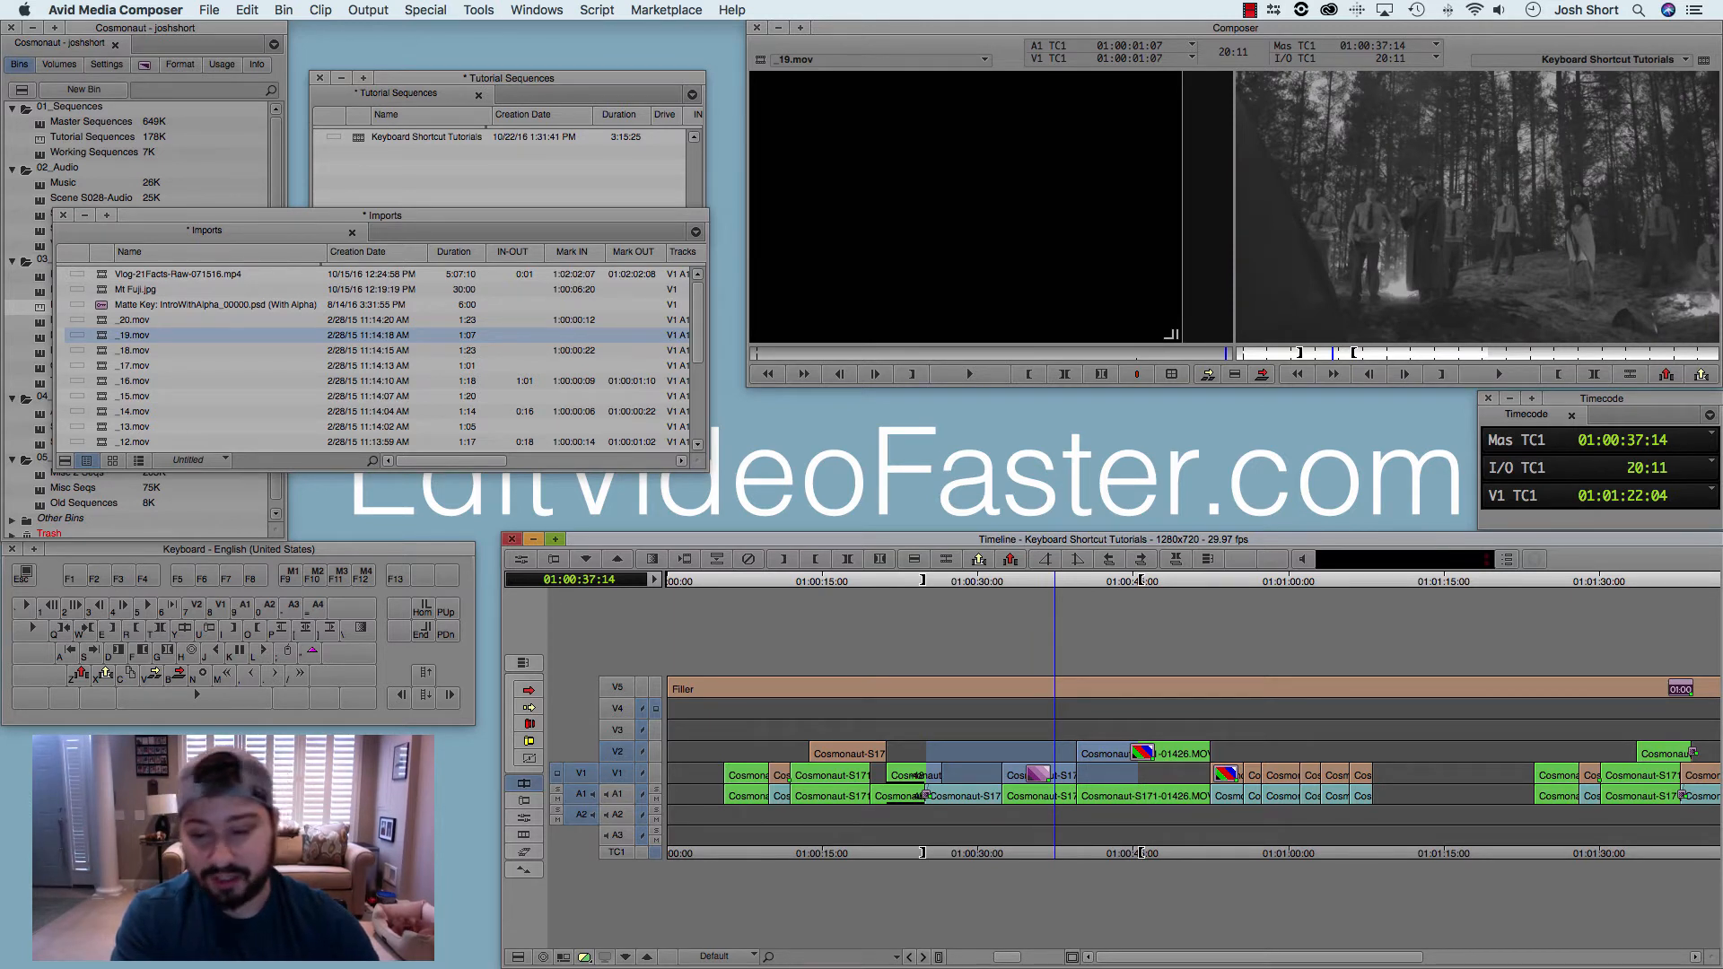
{"action": "key", "text": "f"}
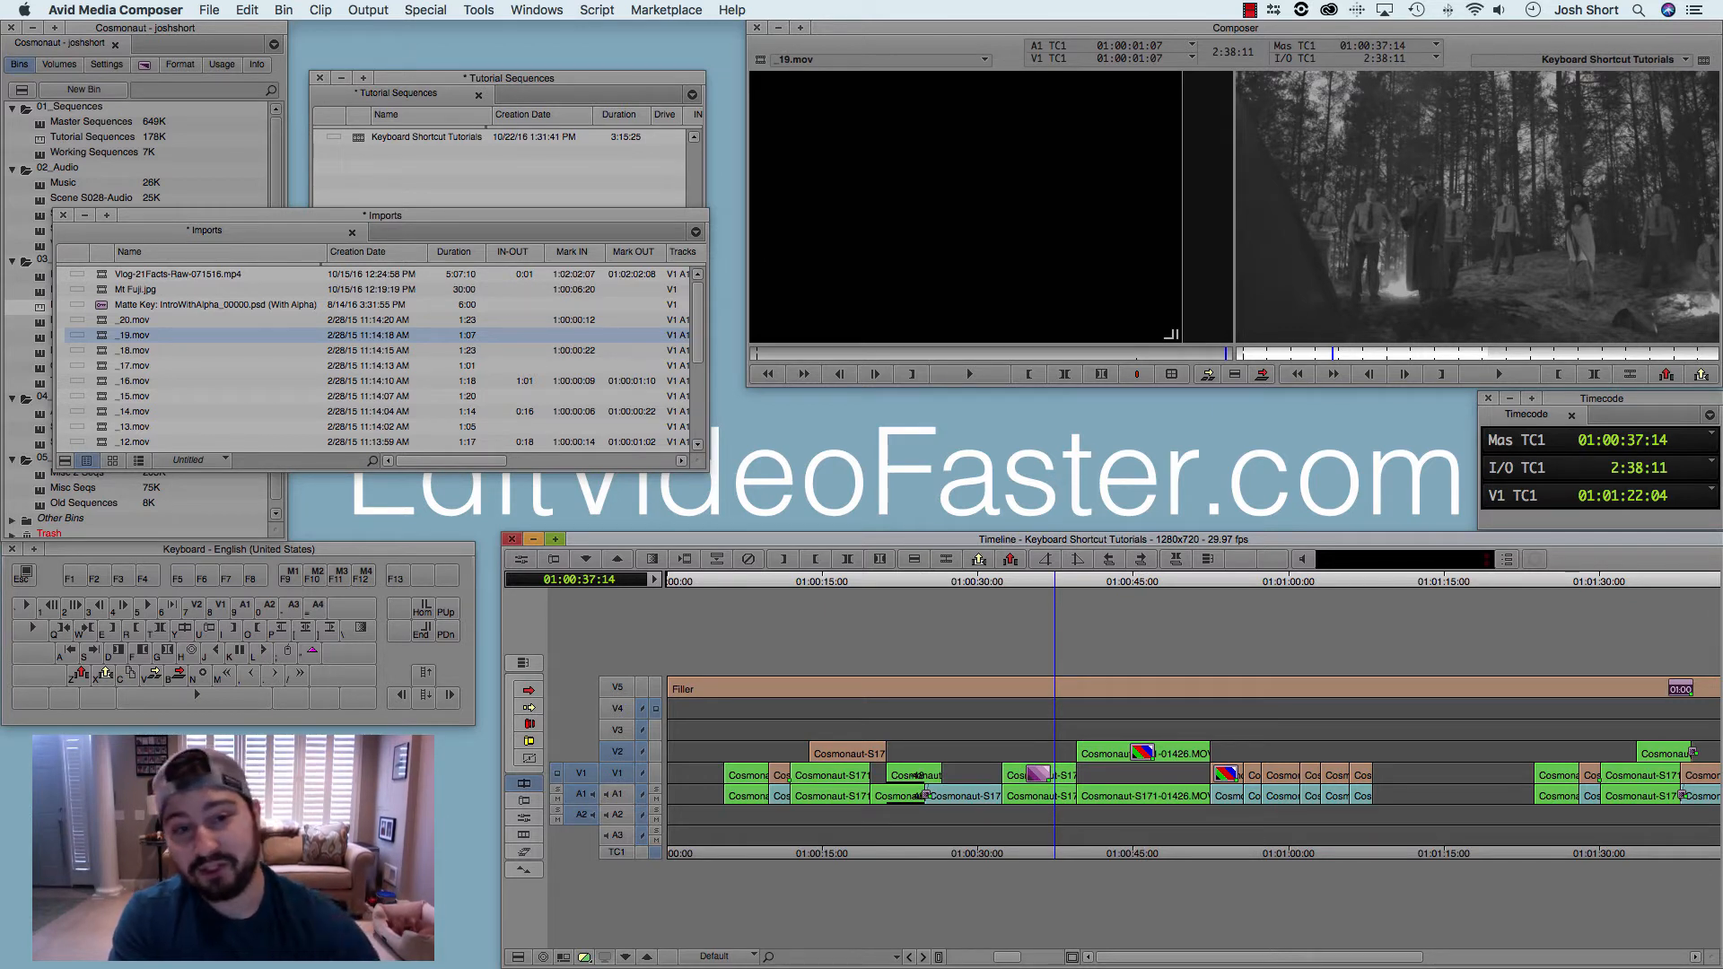
Step: Switch to the Imports bin and load _16.mov into the source monitor
{"action": "key", "text": "super+grave"}
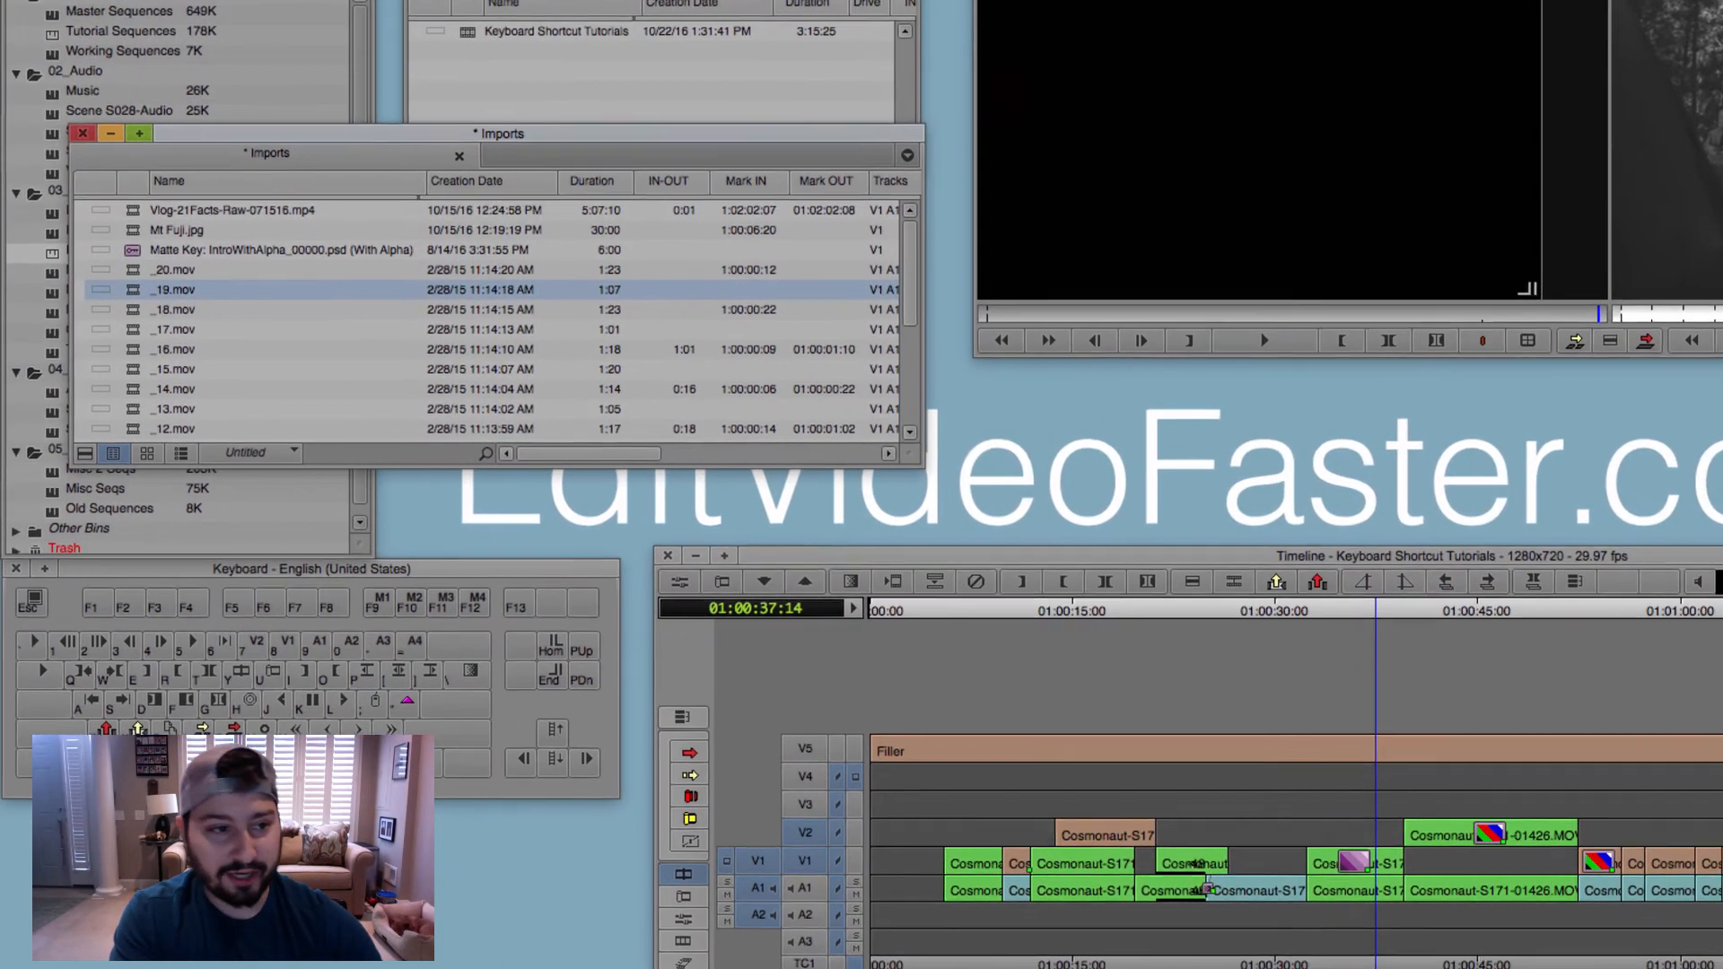
{"action": "left_click", "coordinate": [124, 352]}
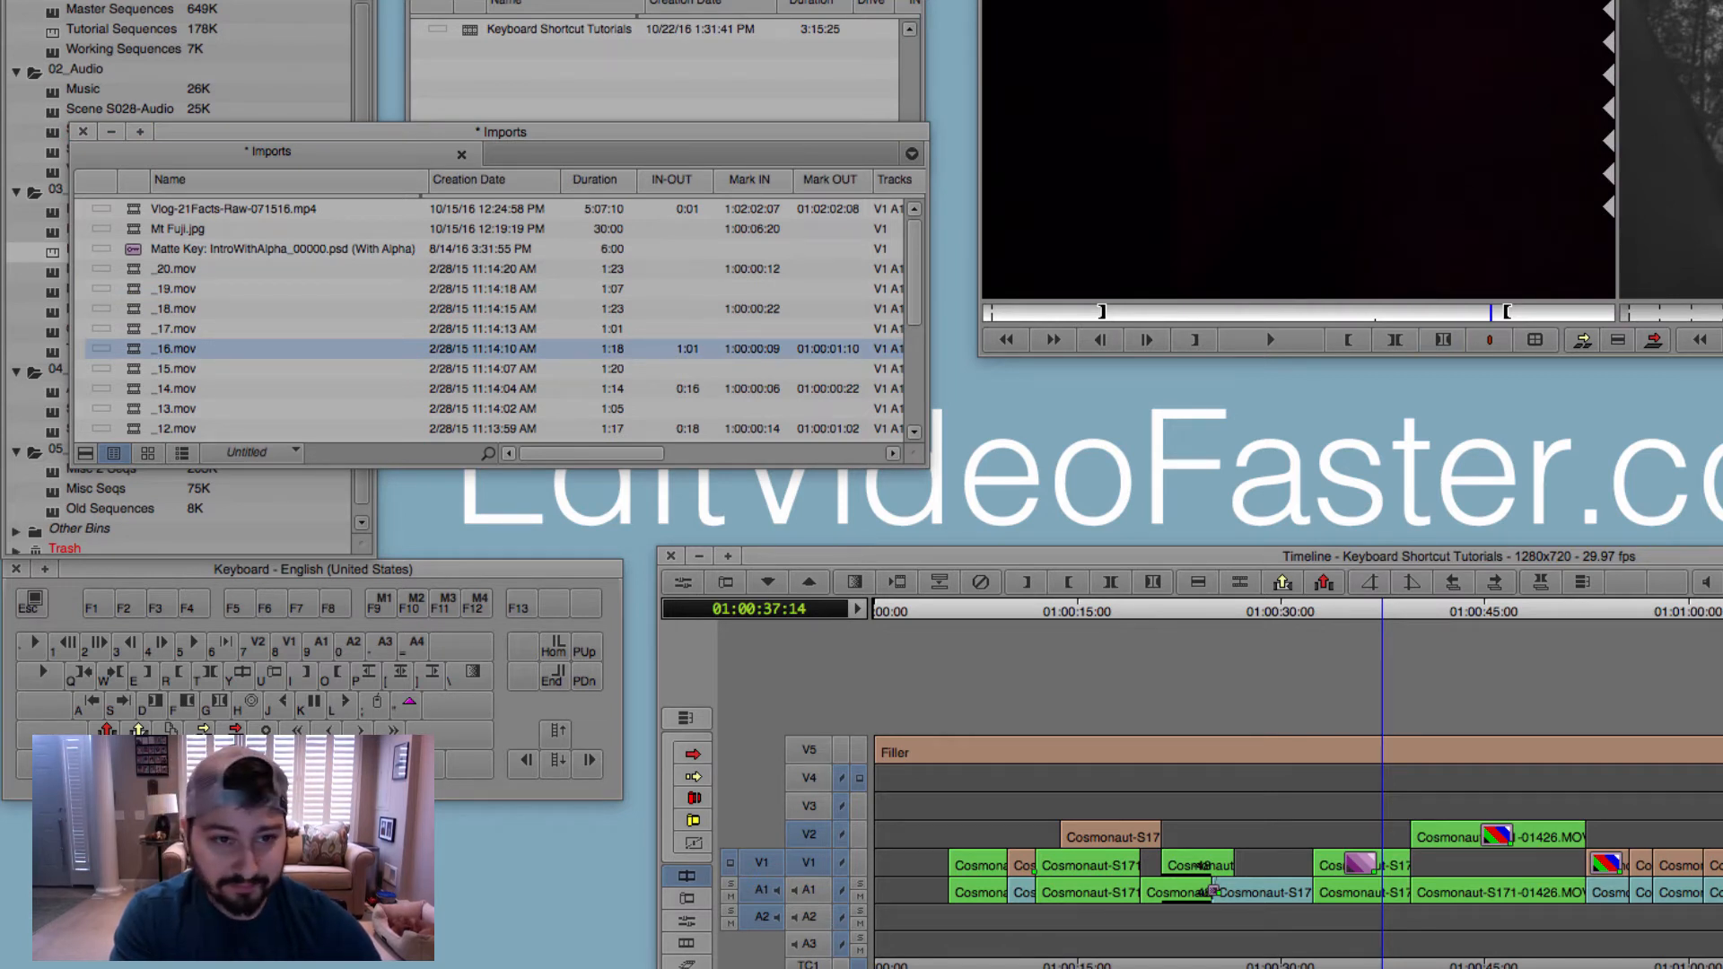
{"action": "left_click", "coordinate": [133, 349]}
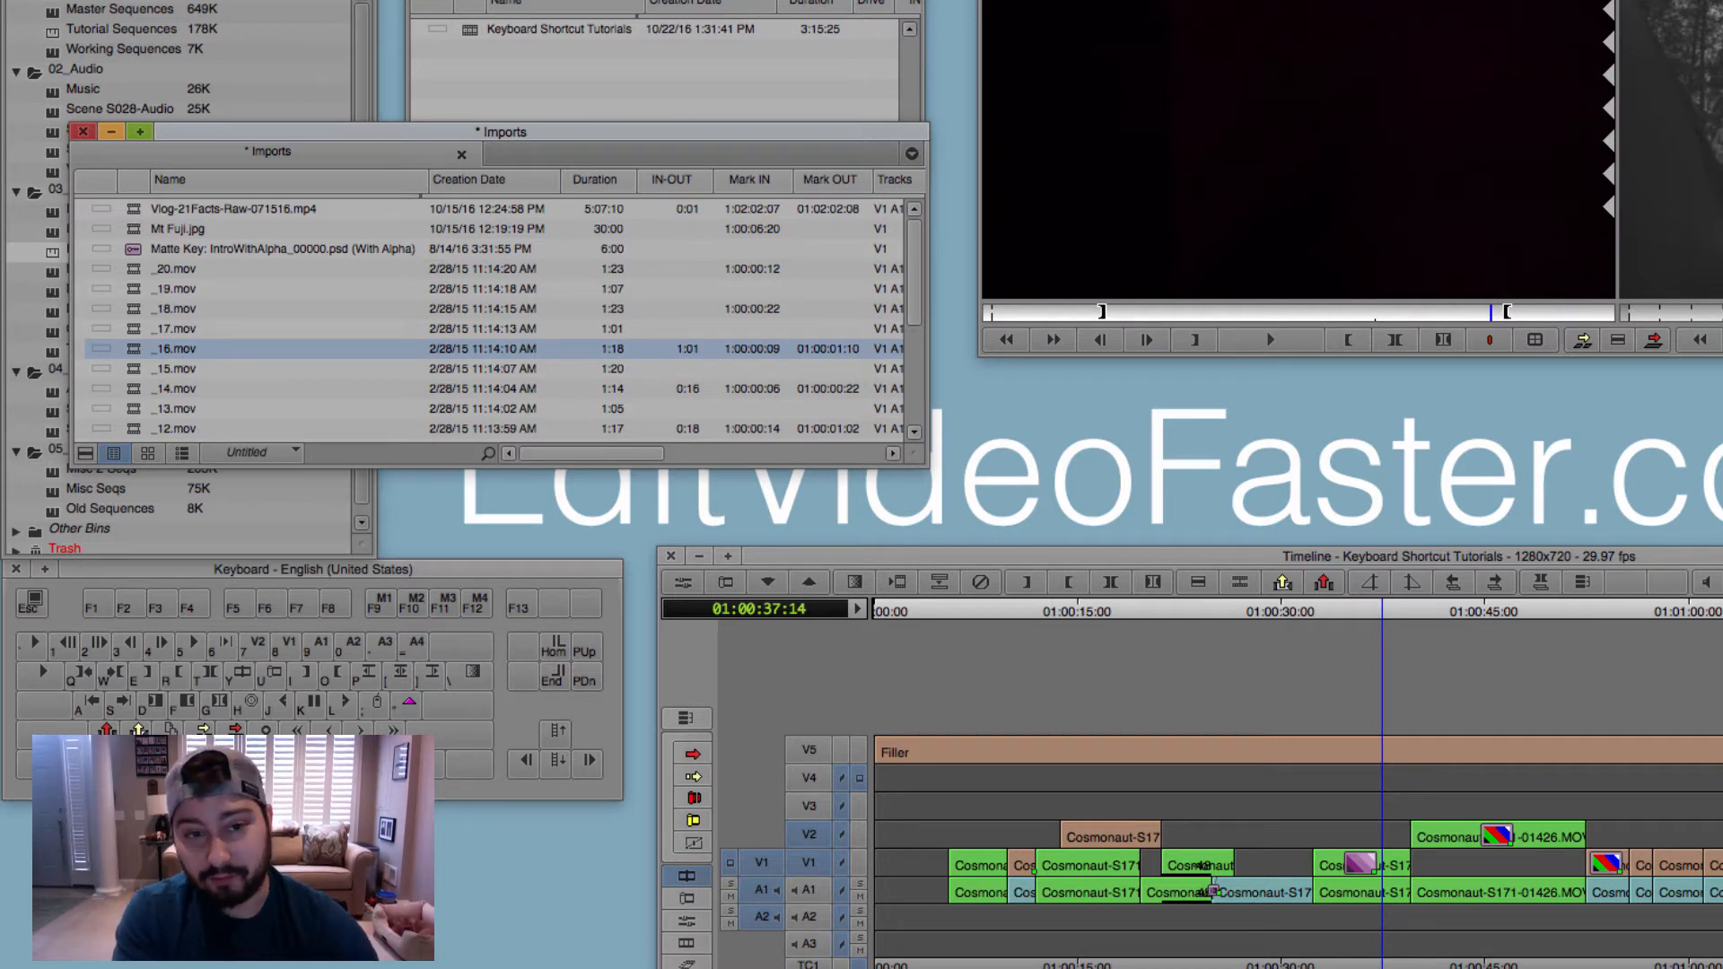
Step: Select every clip in the Imports bin, clear all their in and out marks, and close the bin
{"action": "left_click", "coordinate": [136, 212]}
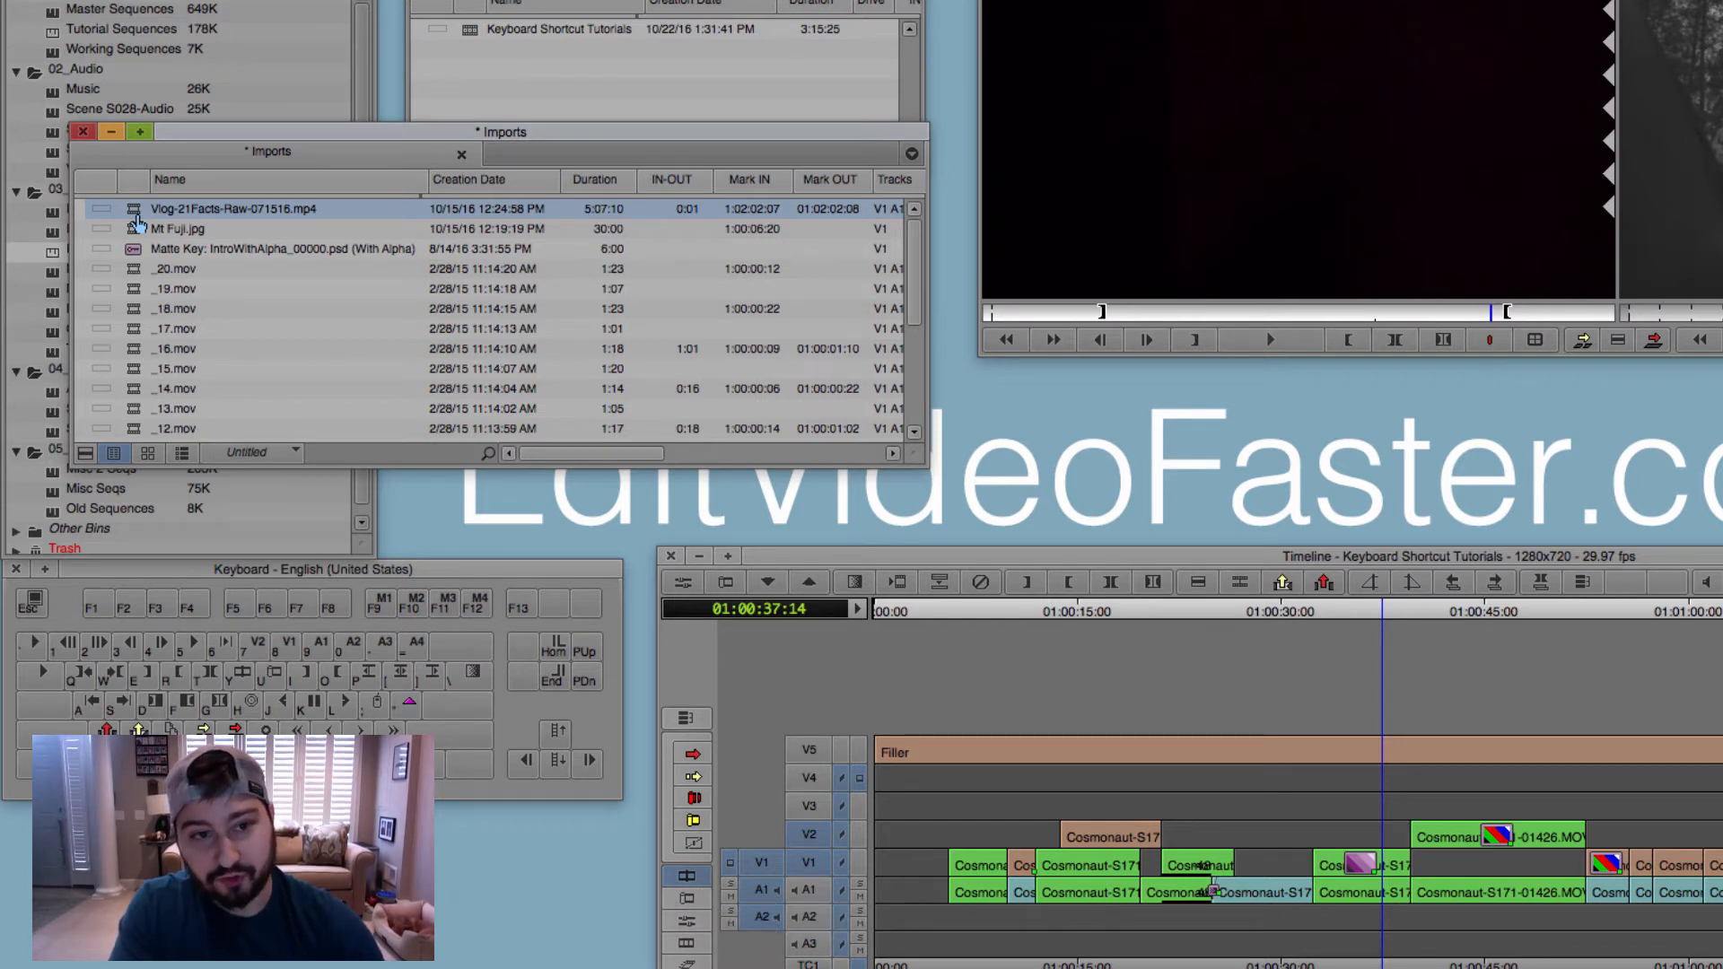
{"action": "key", "text": "super+a"}
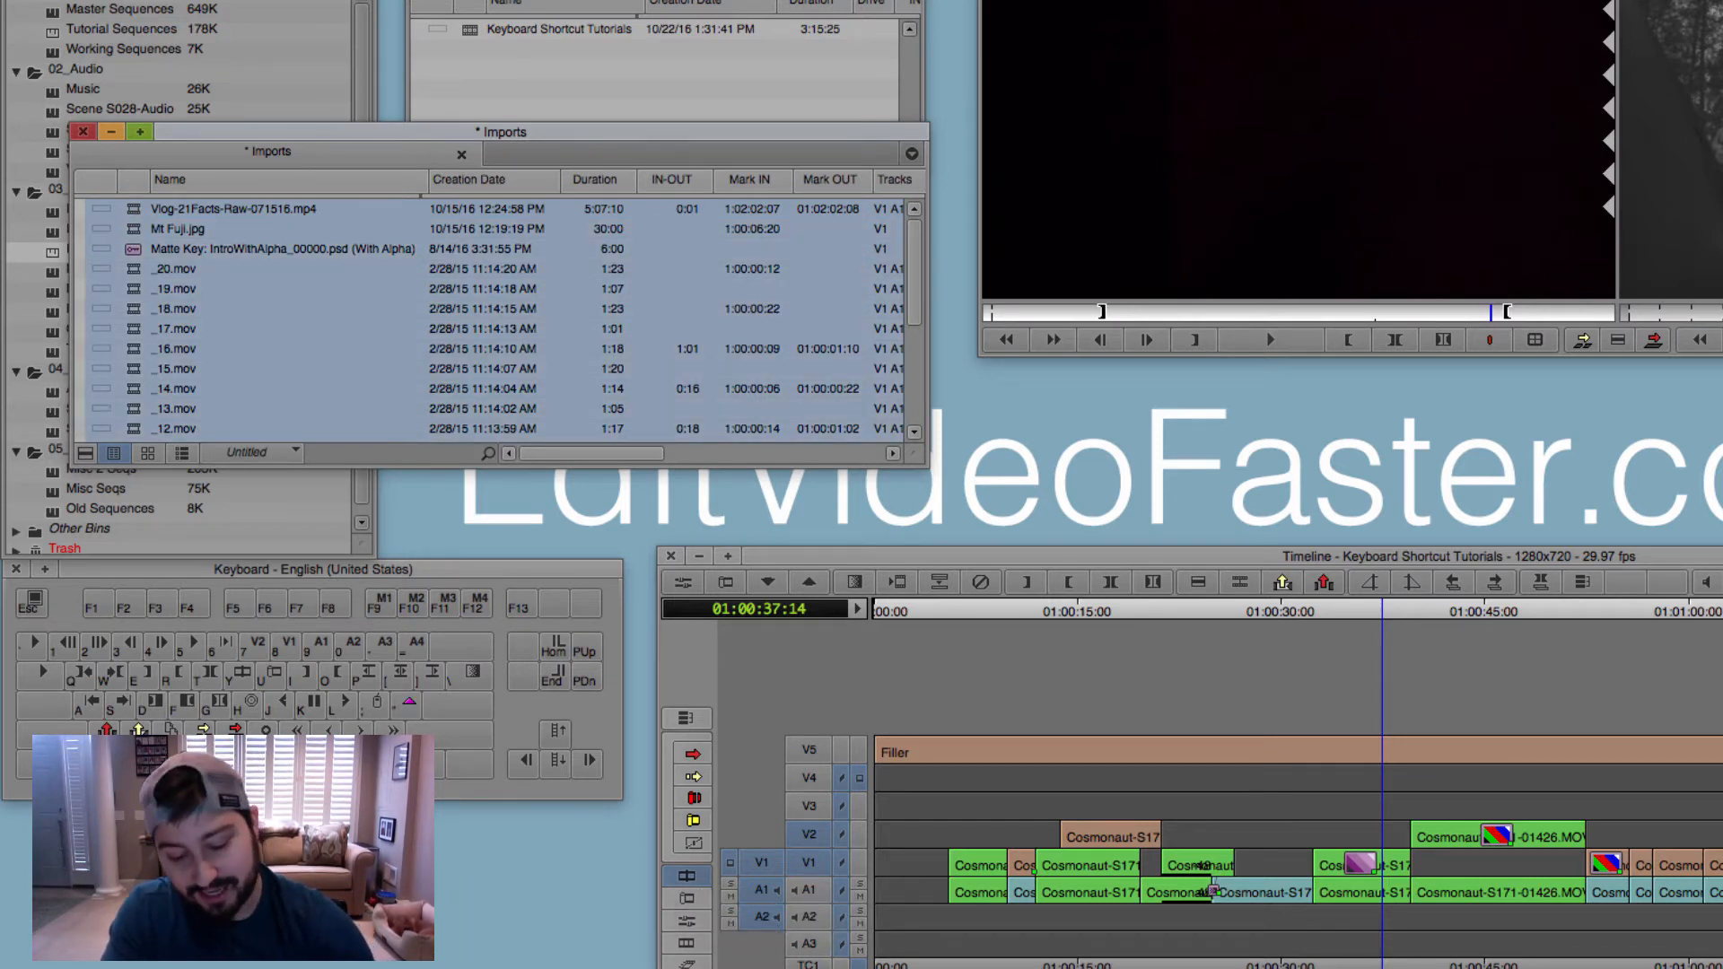
{"action": "key", "text": "g"}
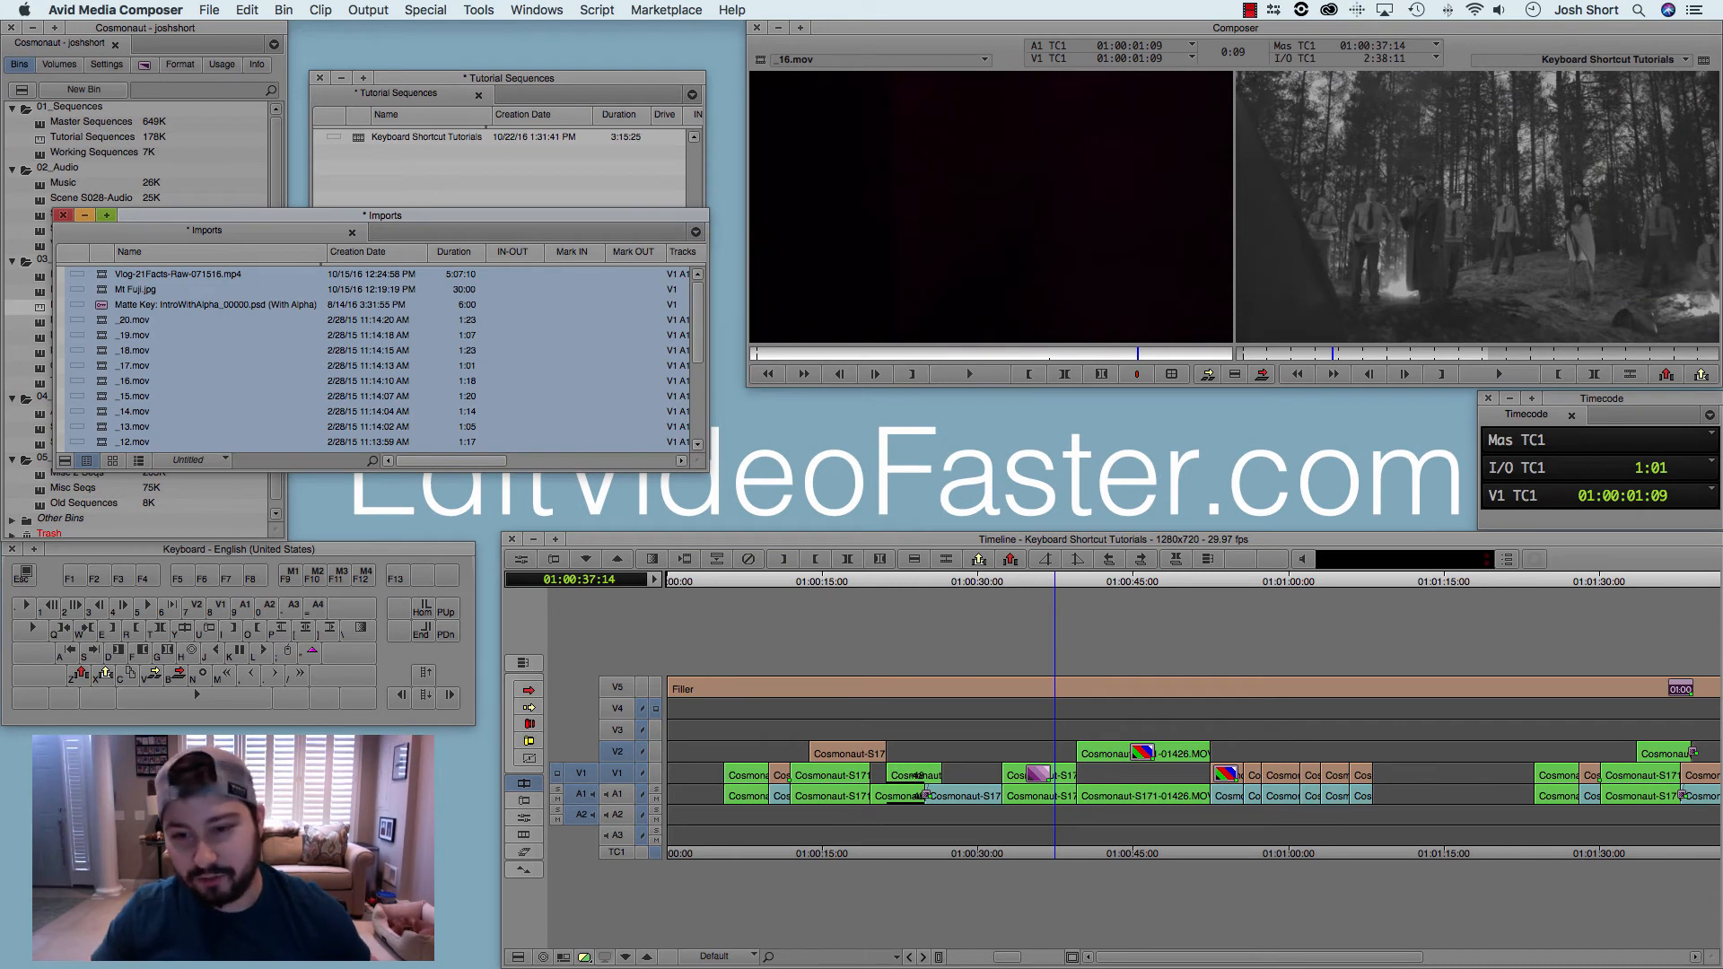
{"action": "key", "text": "super+w"}
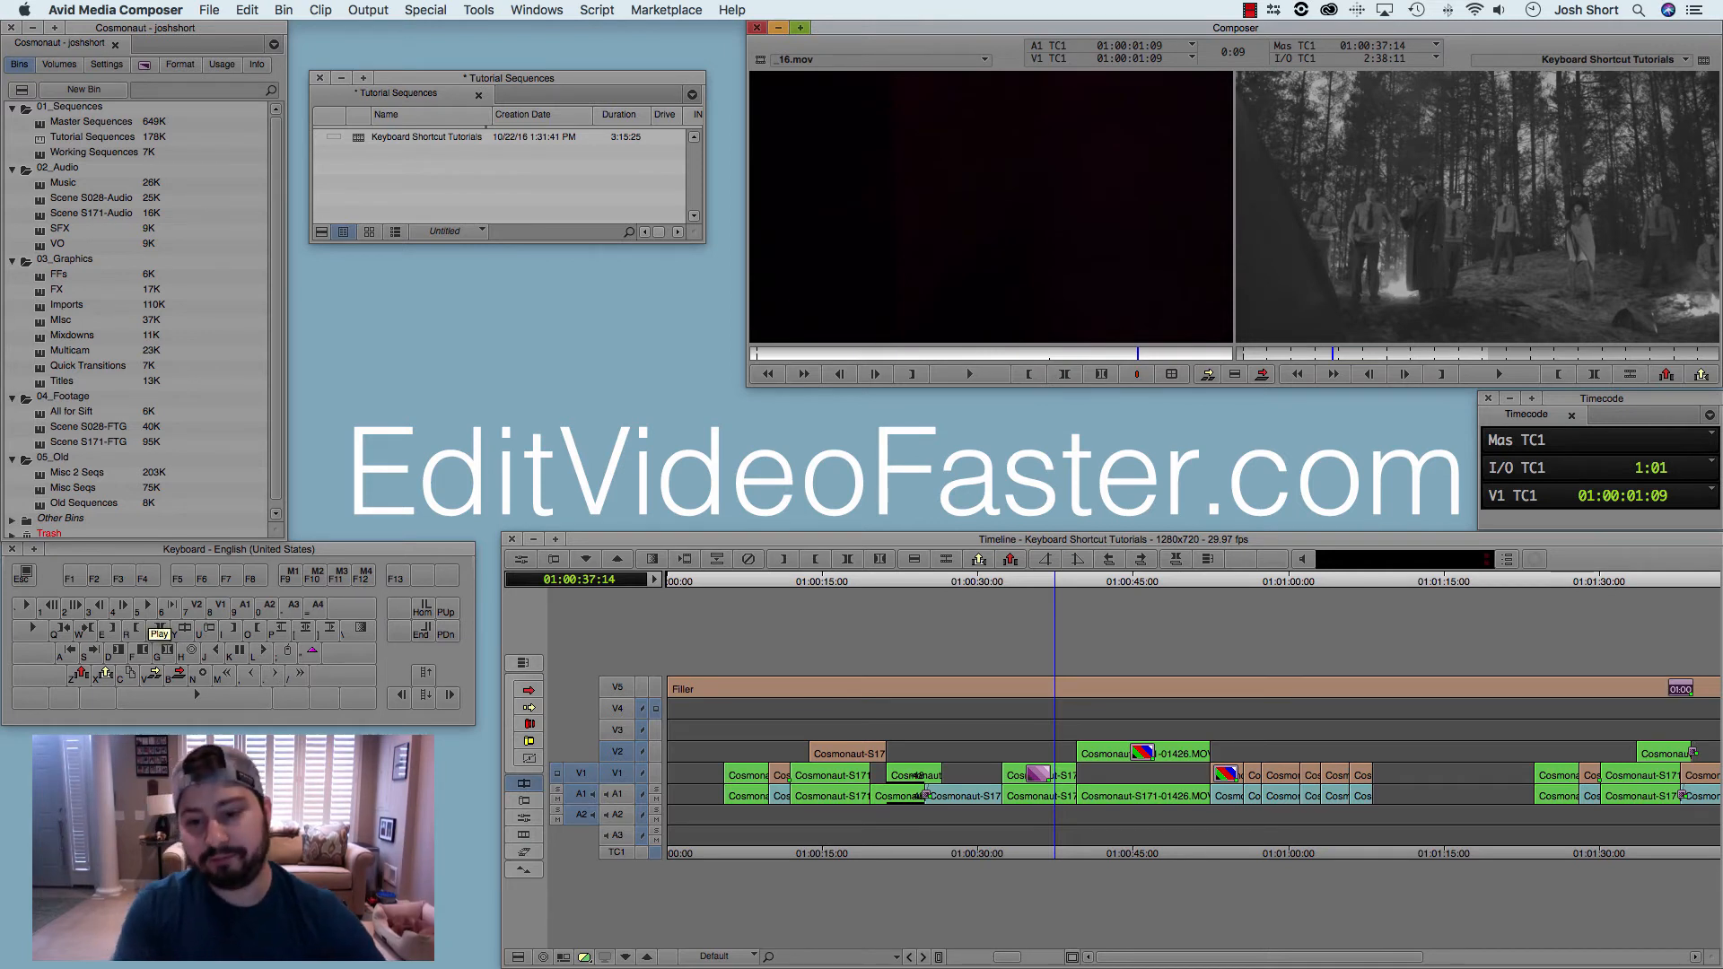
Step: Play the sequence at normal speed from 01:00:33:12 and stop it at 01:00:40:28
{"action": "left_click", "coordinate": [1013, 581]}
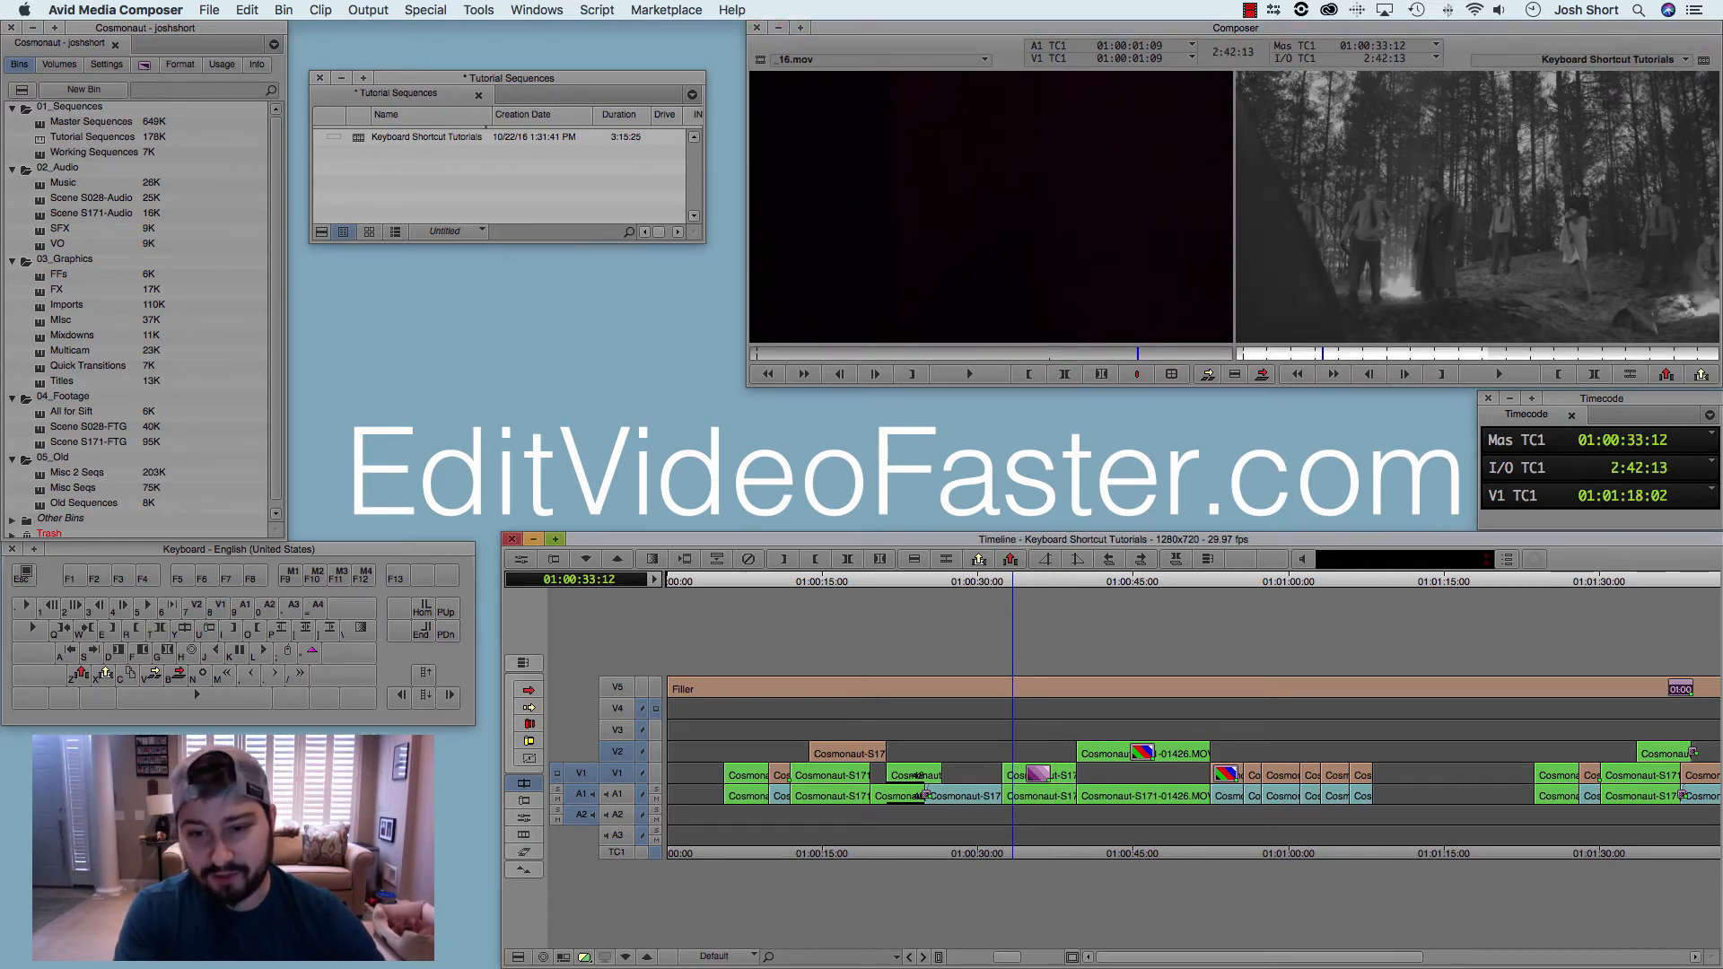
{"action": "key", "text": "space"}
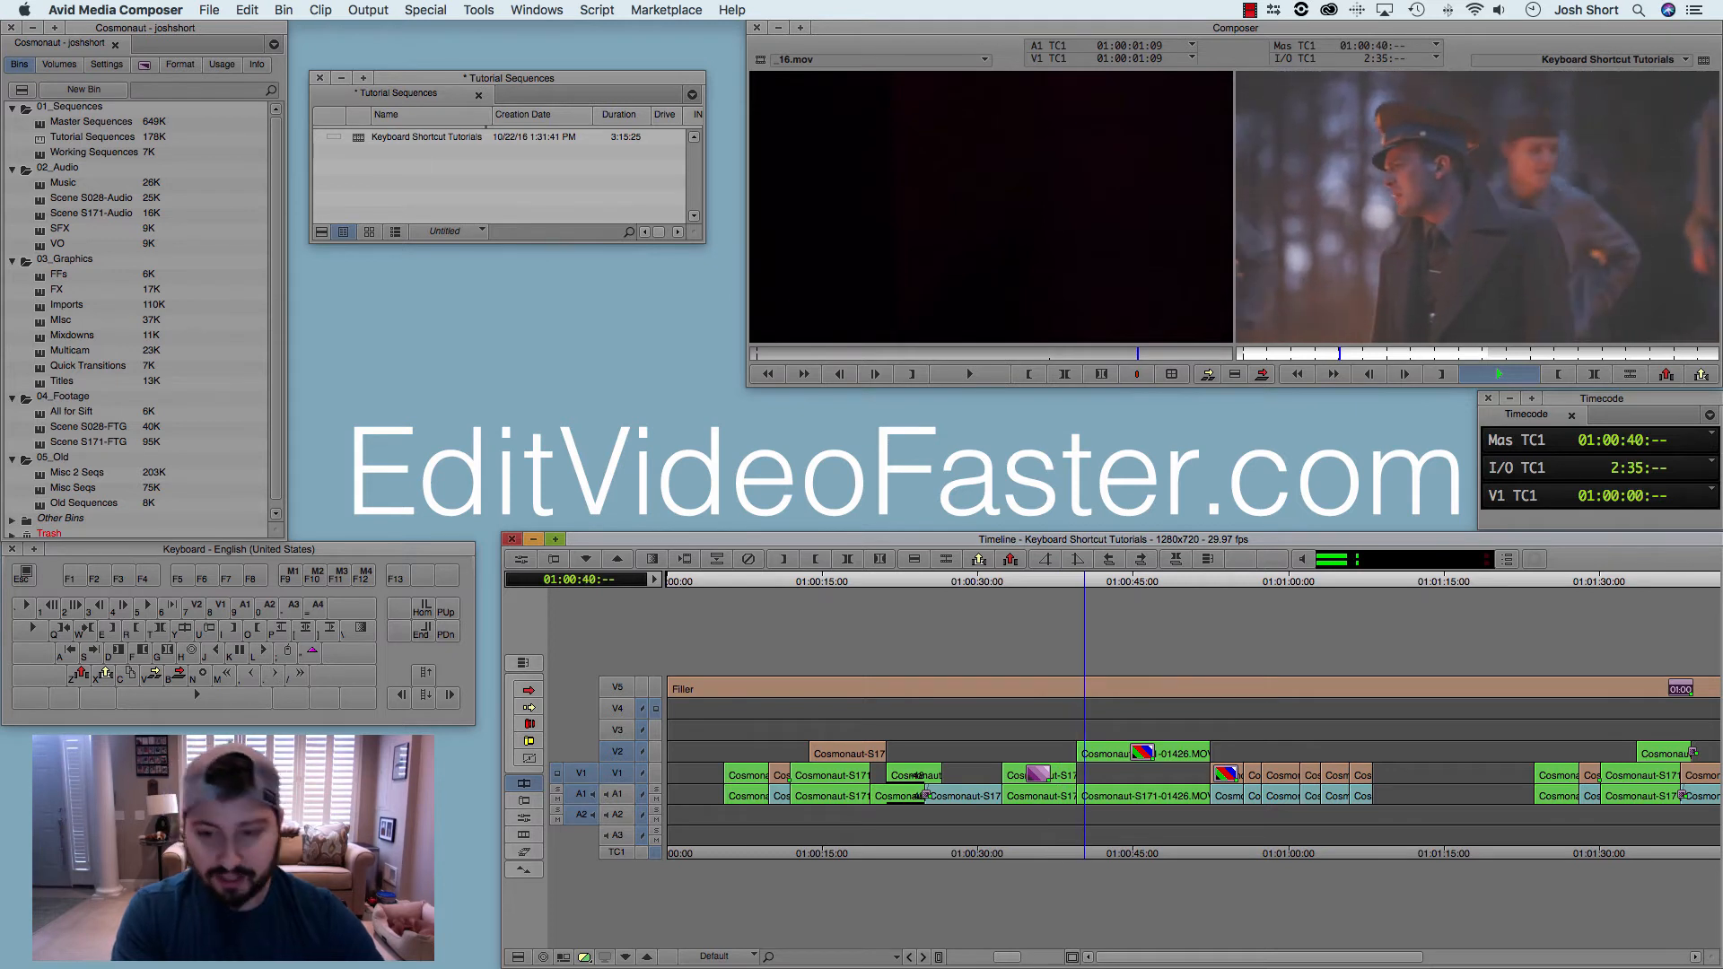
{"action": "key", "text": "space"}
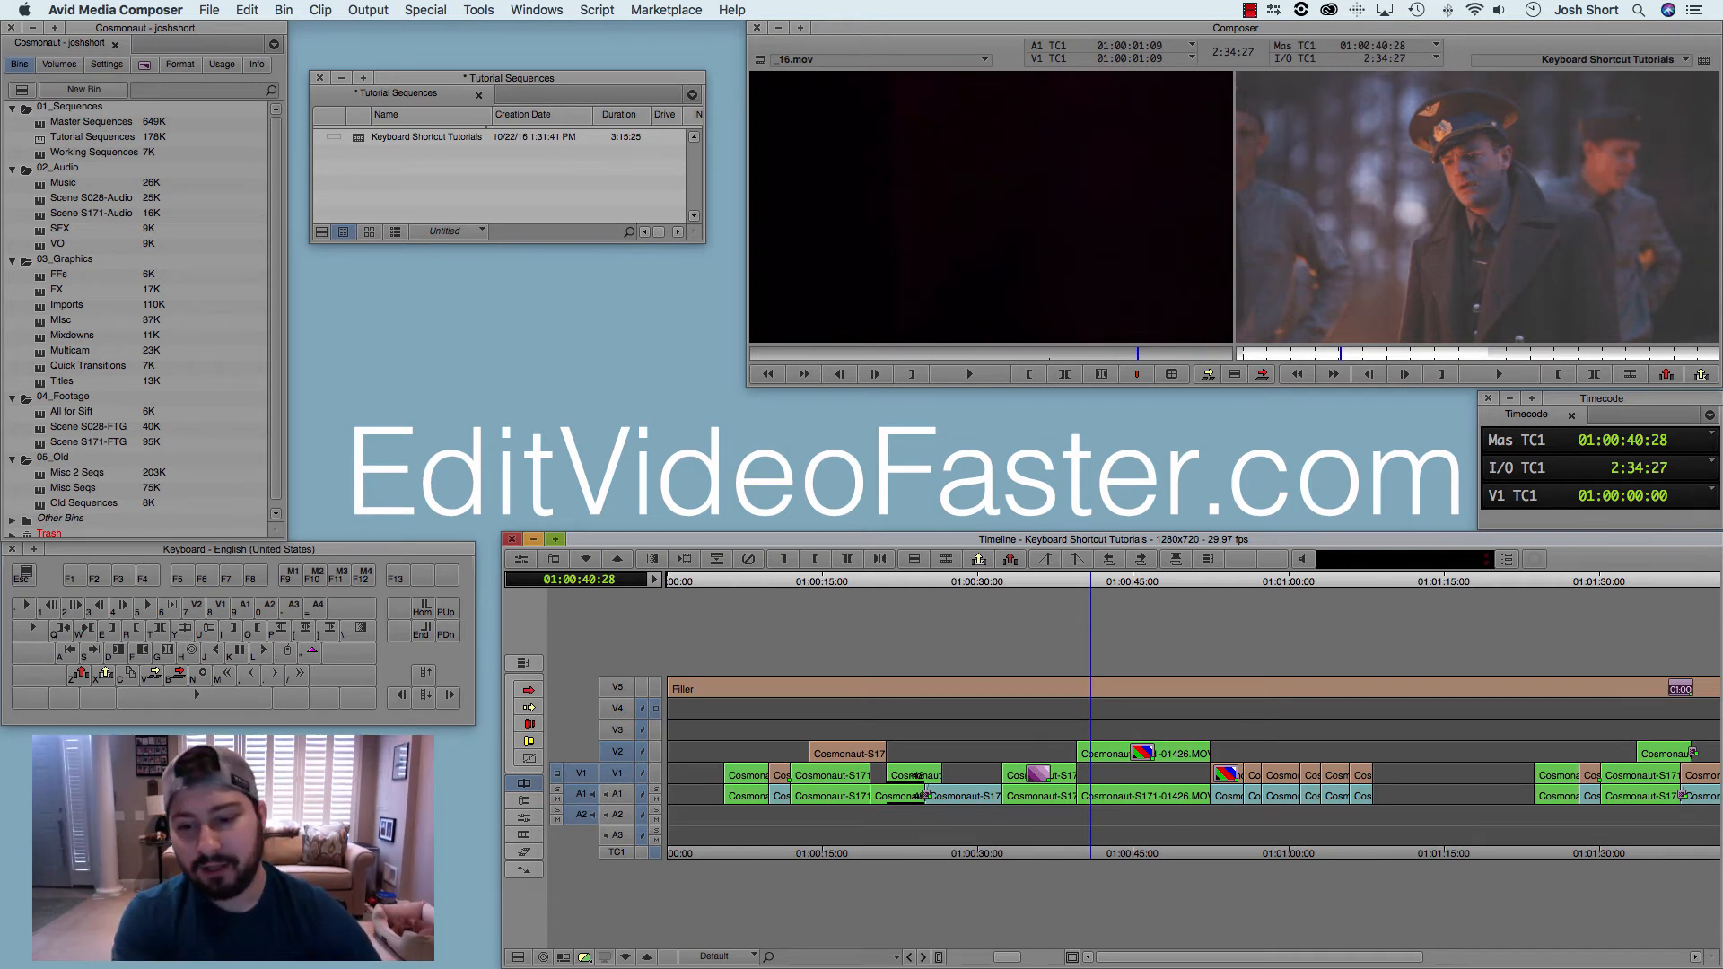
Step: Shuttle the sequence forward, raising the speed in stages to 90 fps, and stop at 01:01:06:00
{"action": "key", "text": "l"}
{"action": "key", "text": "l"}
{"action": "key", "text": "l"}
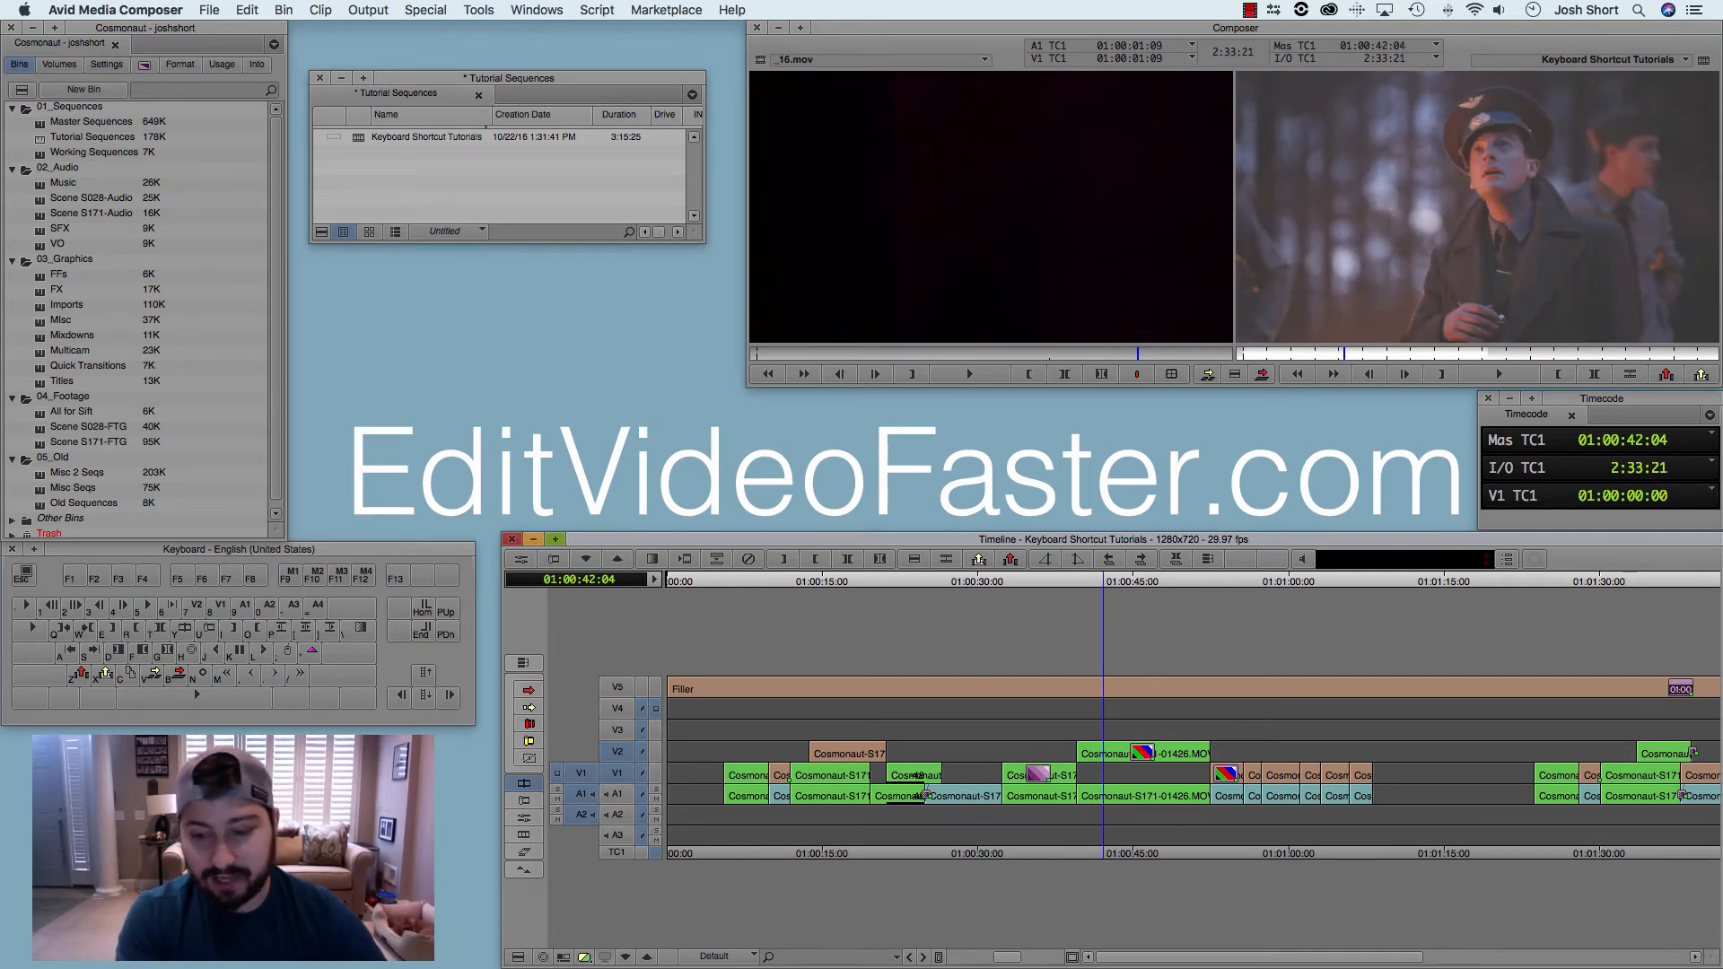
{"action": "key", "text": "l"}
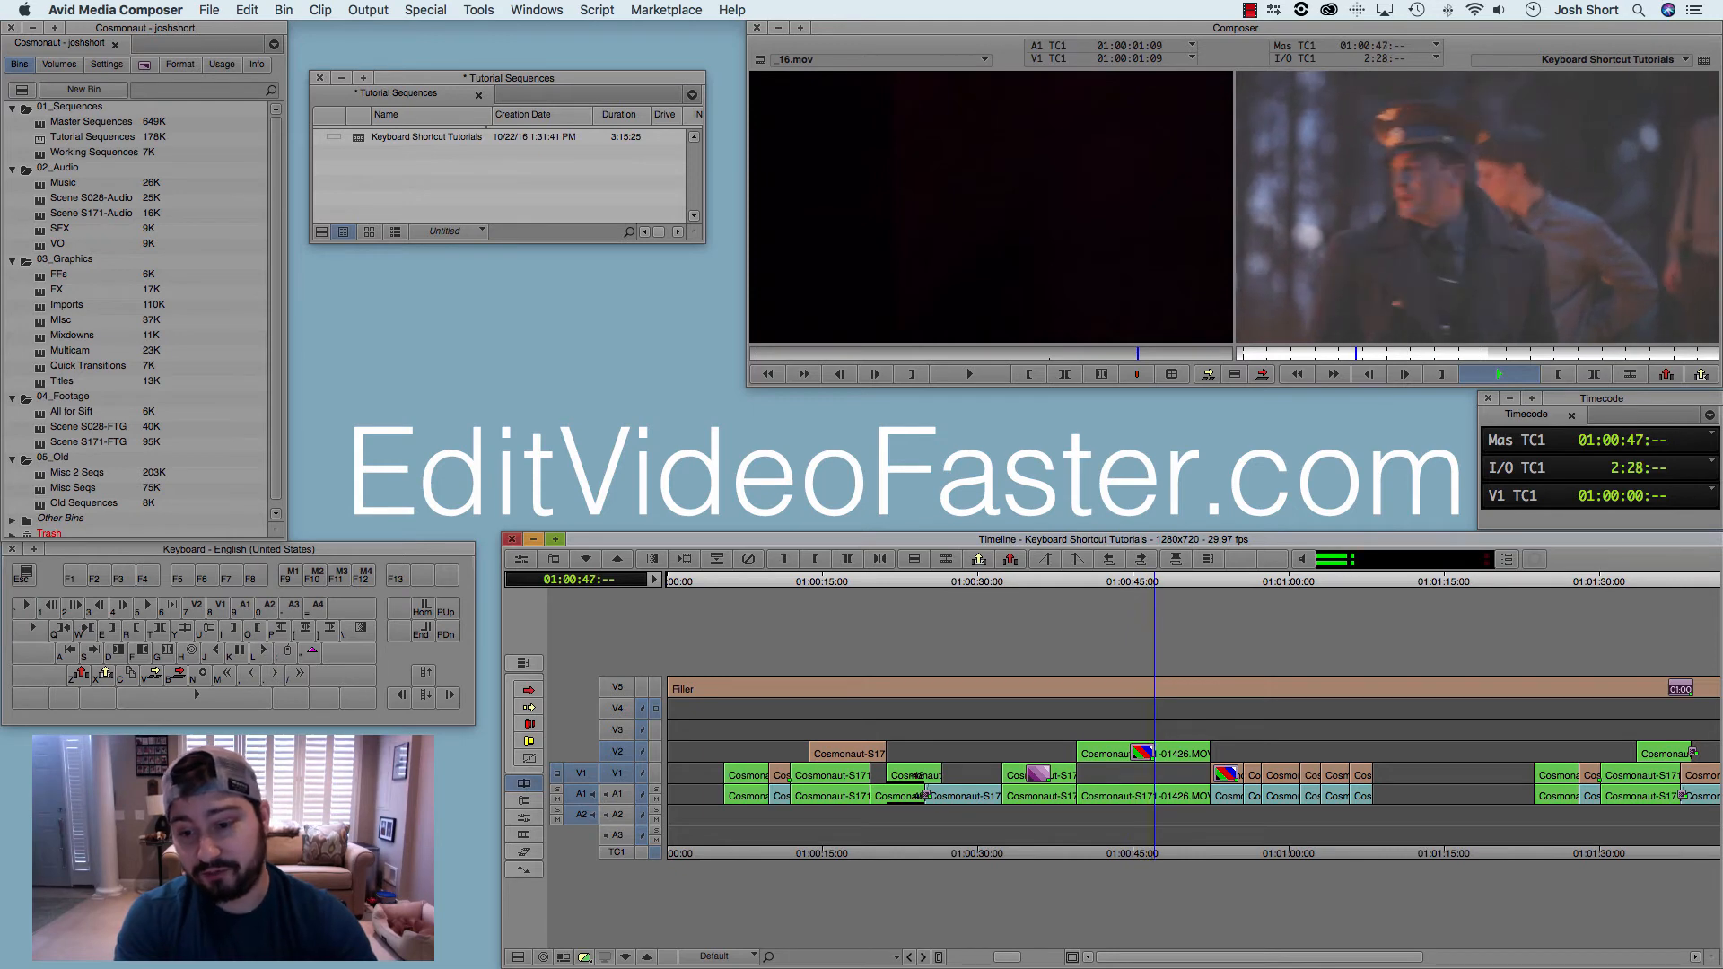
{"action": "key", "text": "l"}
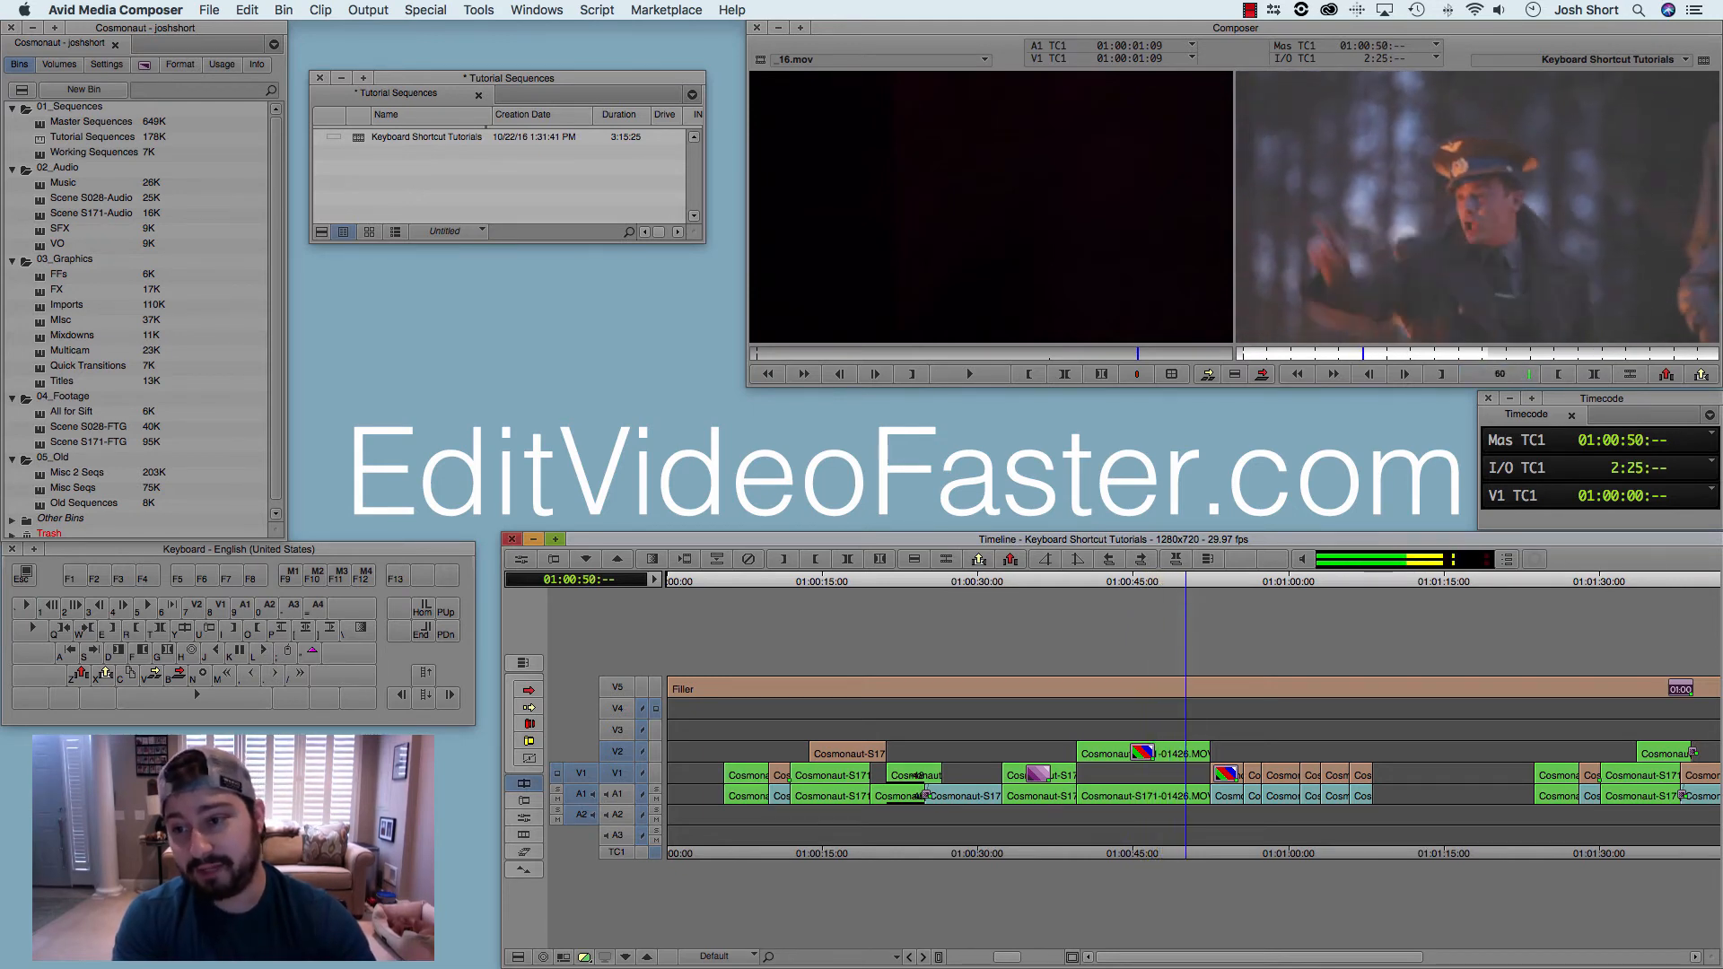
{"action": "key", "text": "l"}
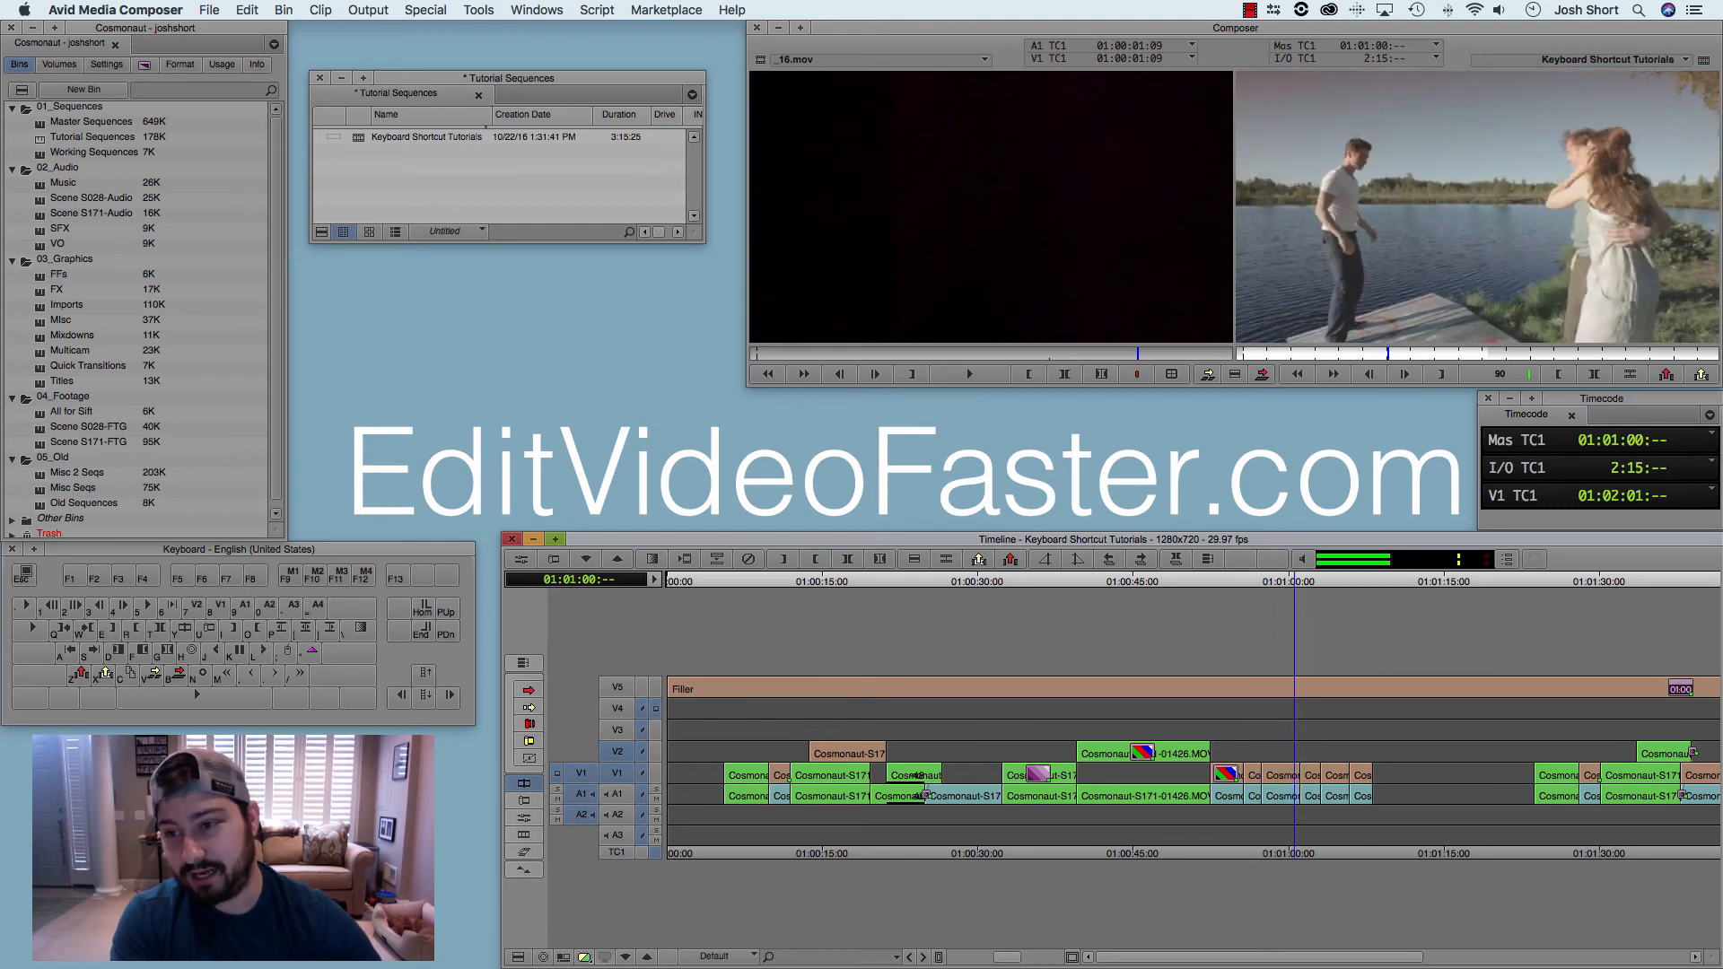
{"action": "key", "text": "k"}
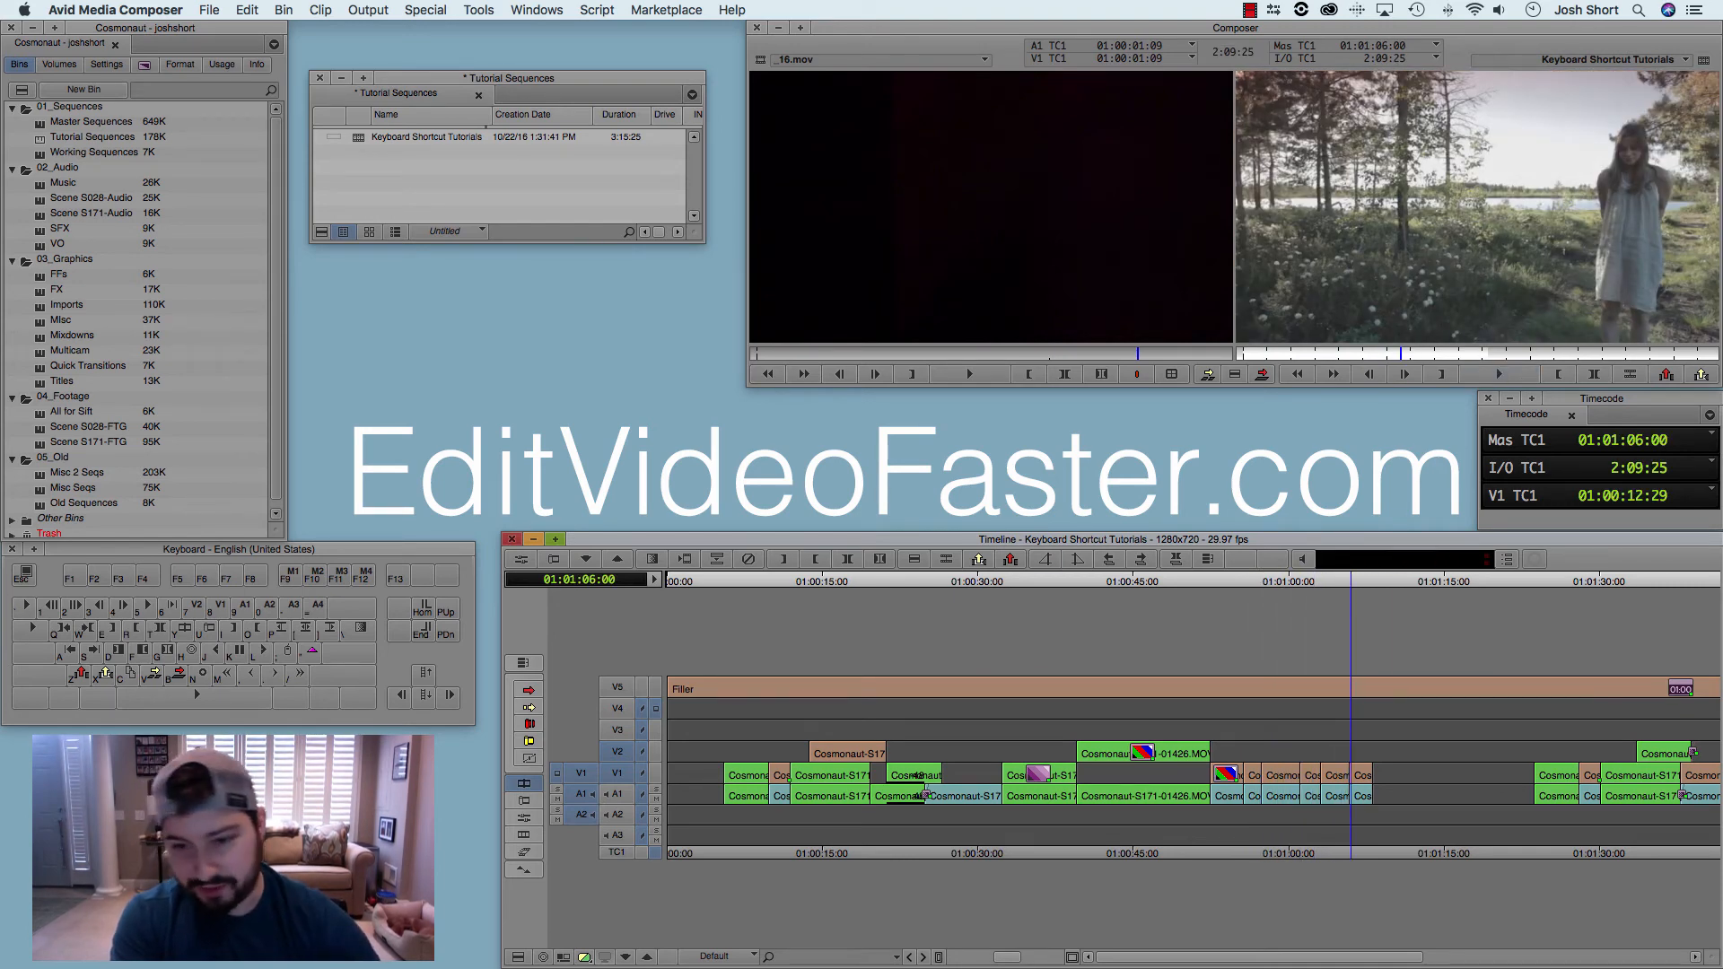
Step: Return to about 01:00:05:05 near the sequence start, shuttle forward in stages up to 240 fps, and stop around 01:00:34
{"action": "key", "text": "Home"}
{"action": "key", "text": "s"}
{"action": "key", "text": "j"}
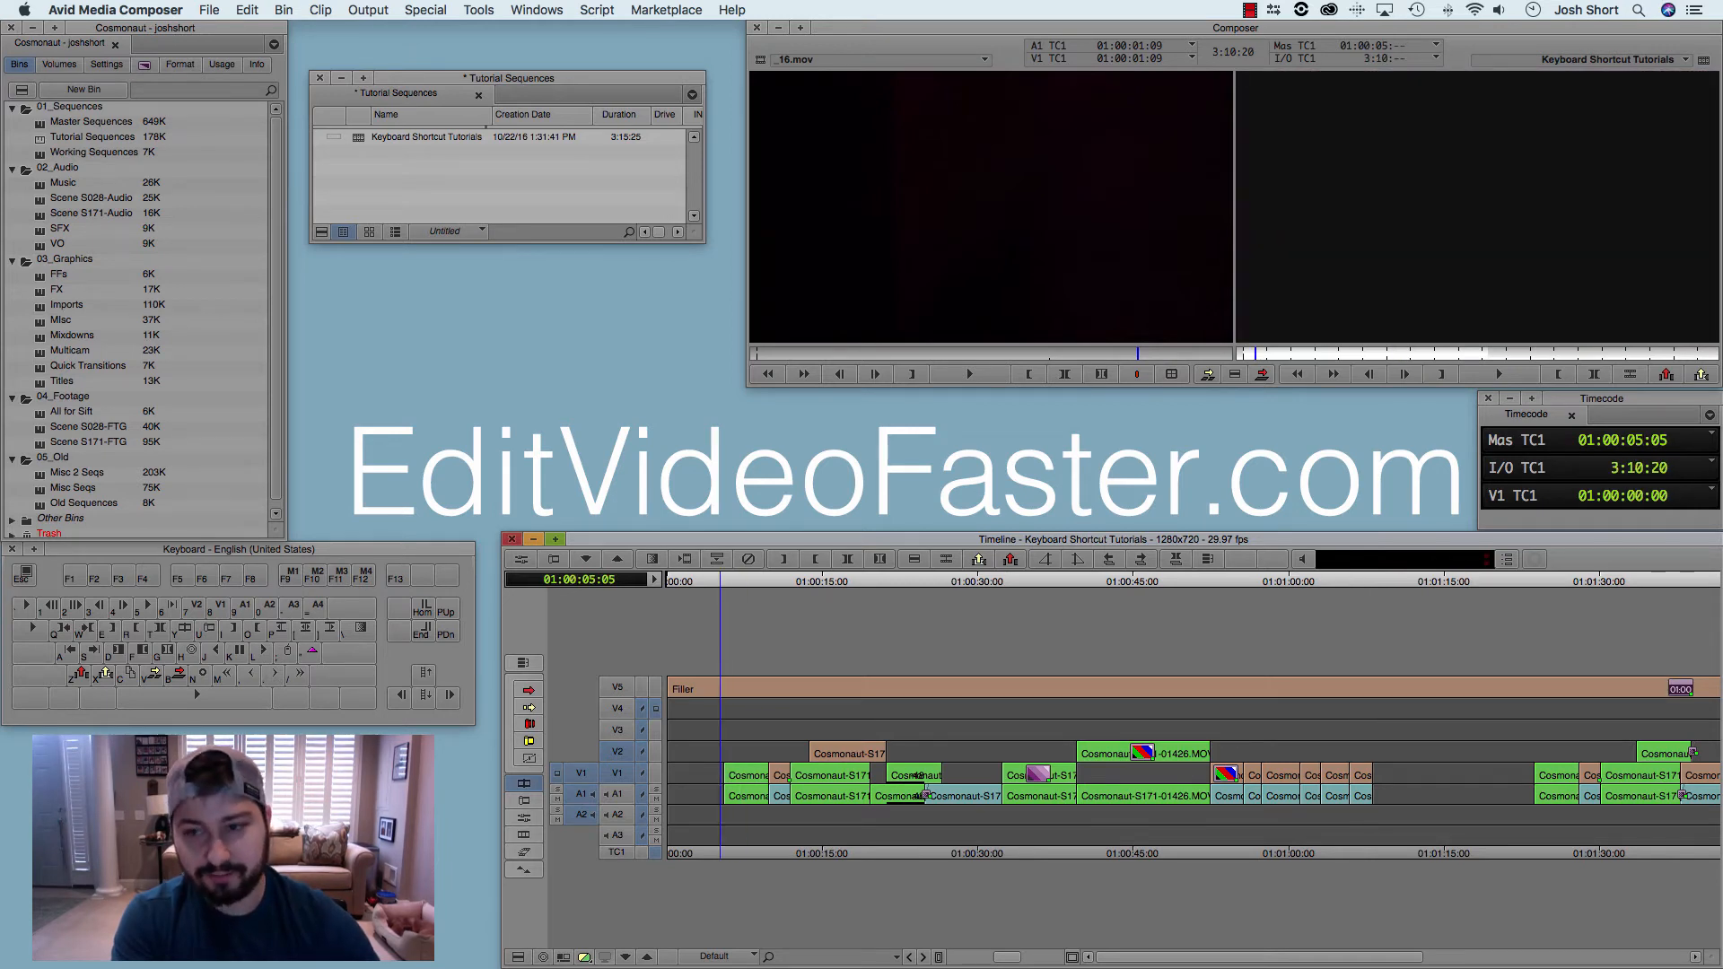
{"action": "key", "text": "l"}
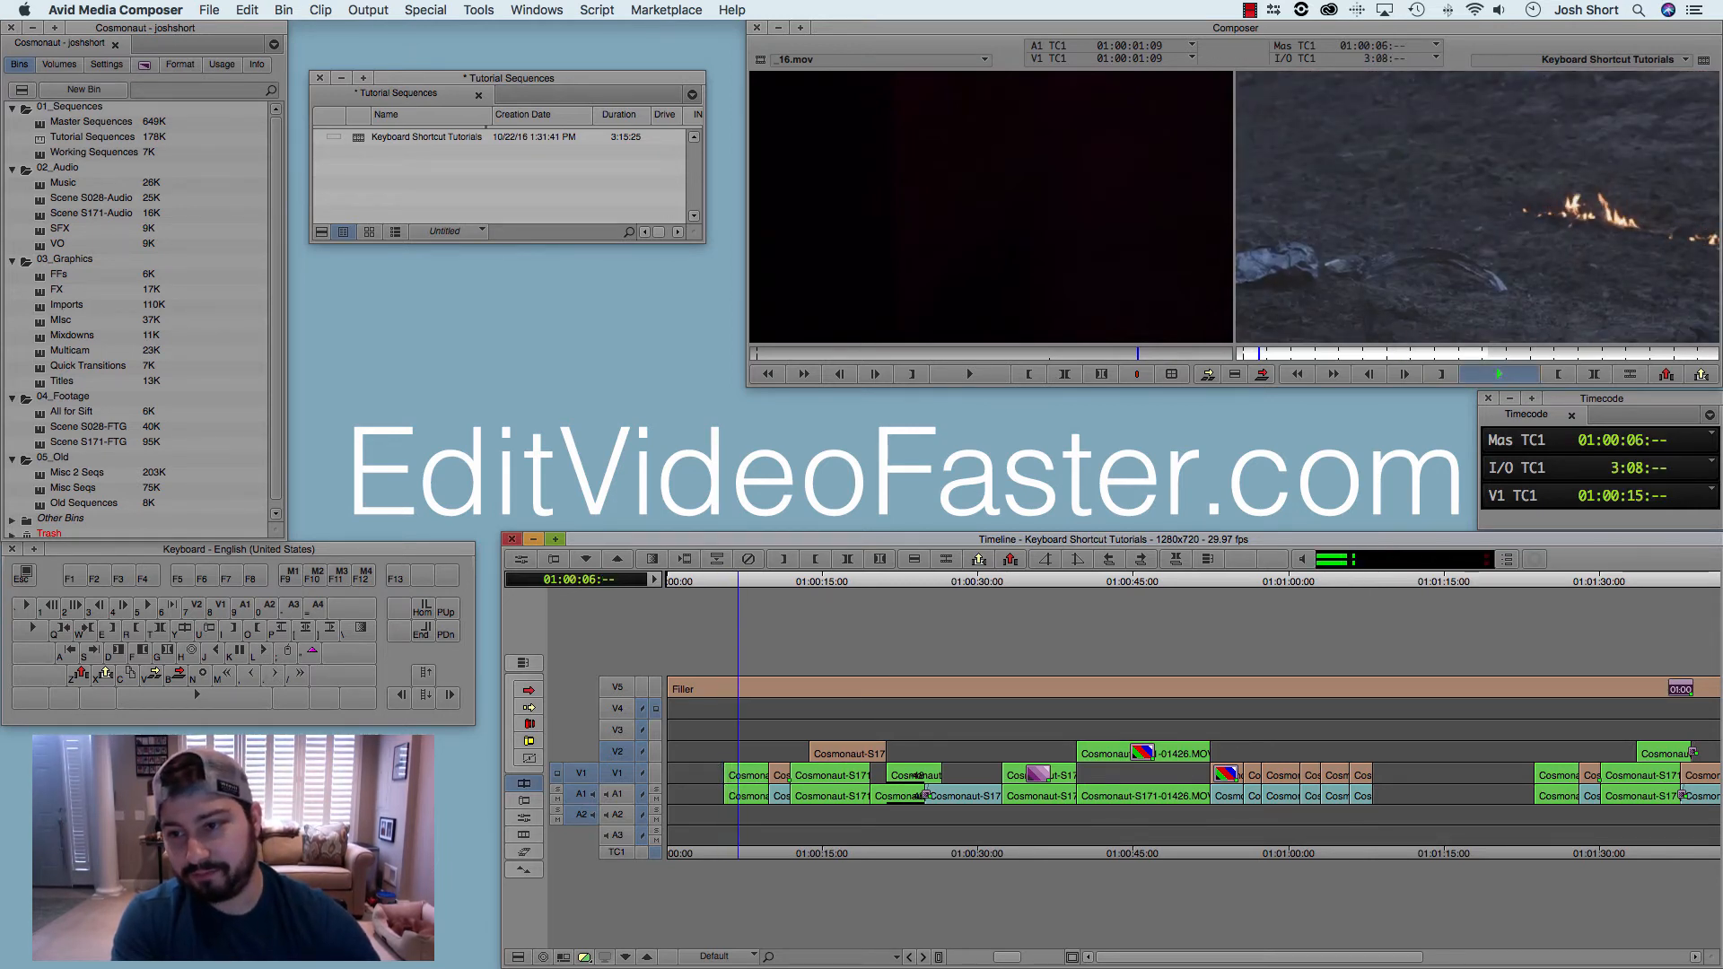
{"action": "key", "text": "l"}
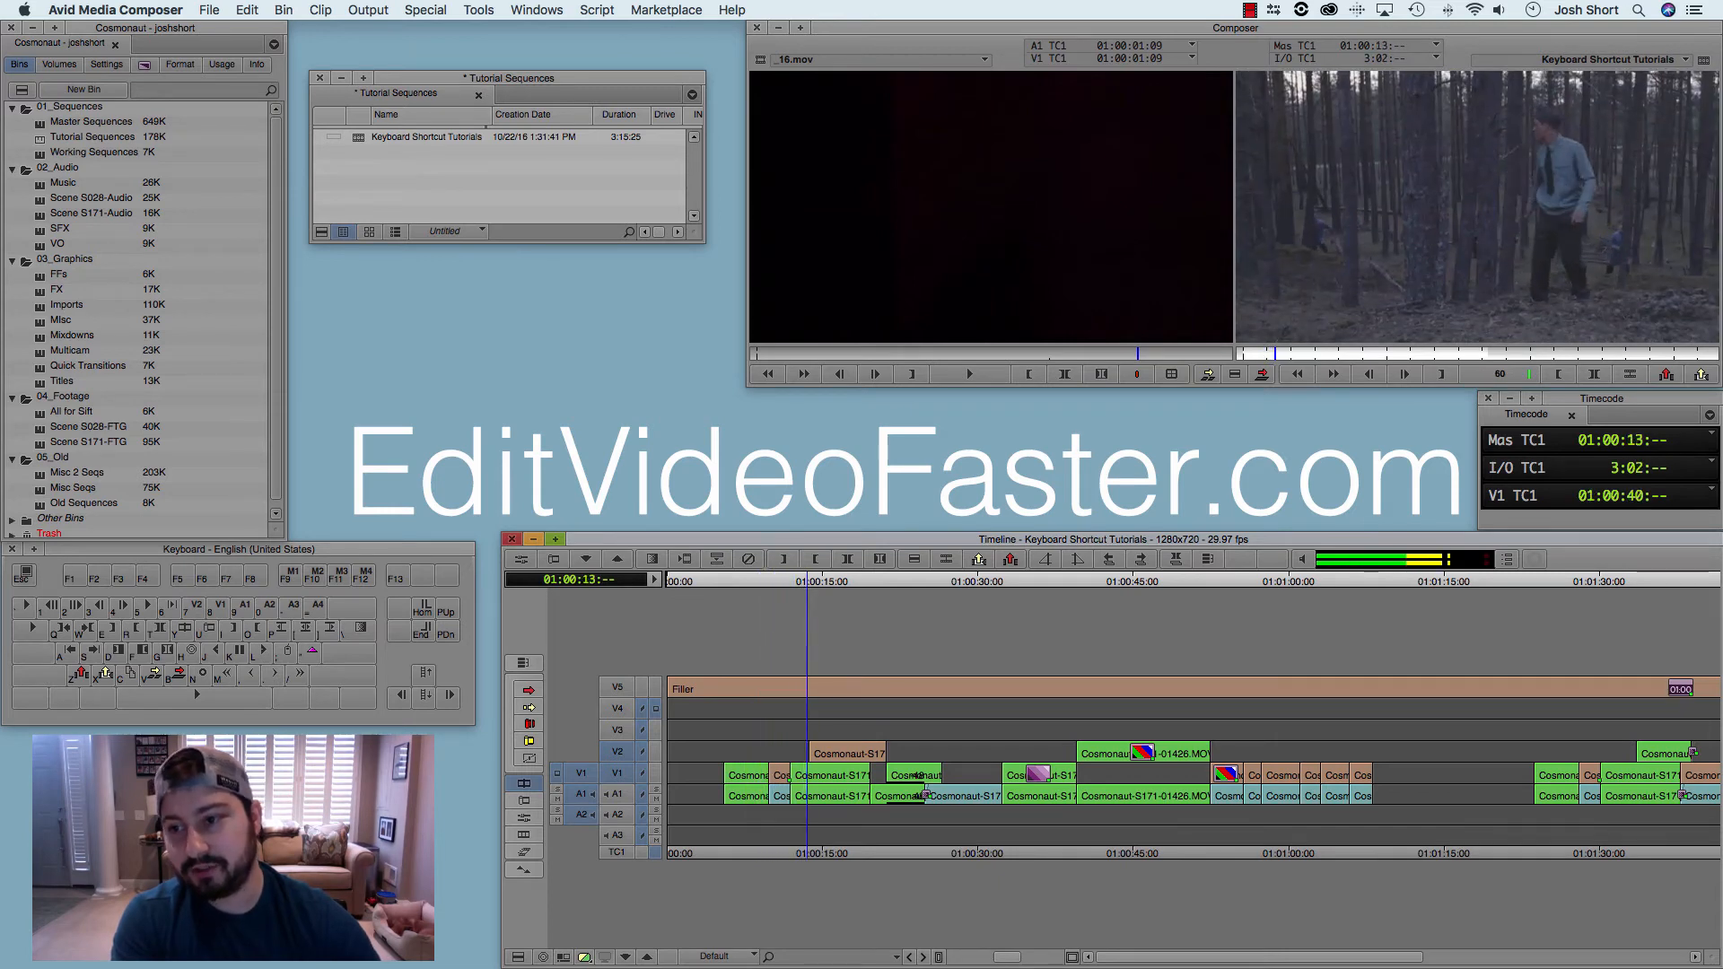
{"action": "key", "text": "l"}
{"action": "key", "text": "l"}
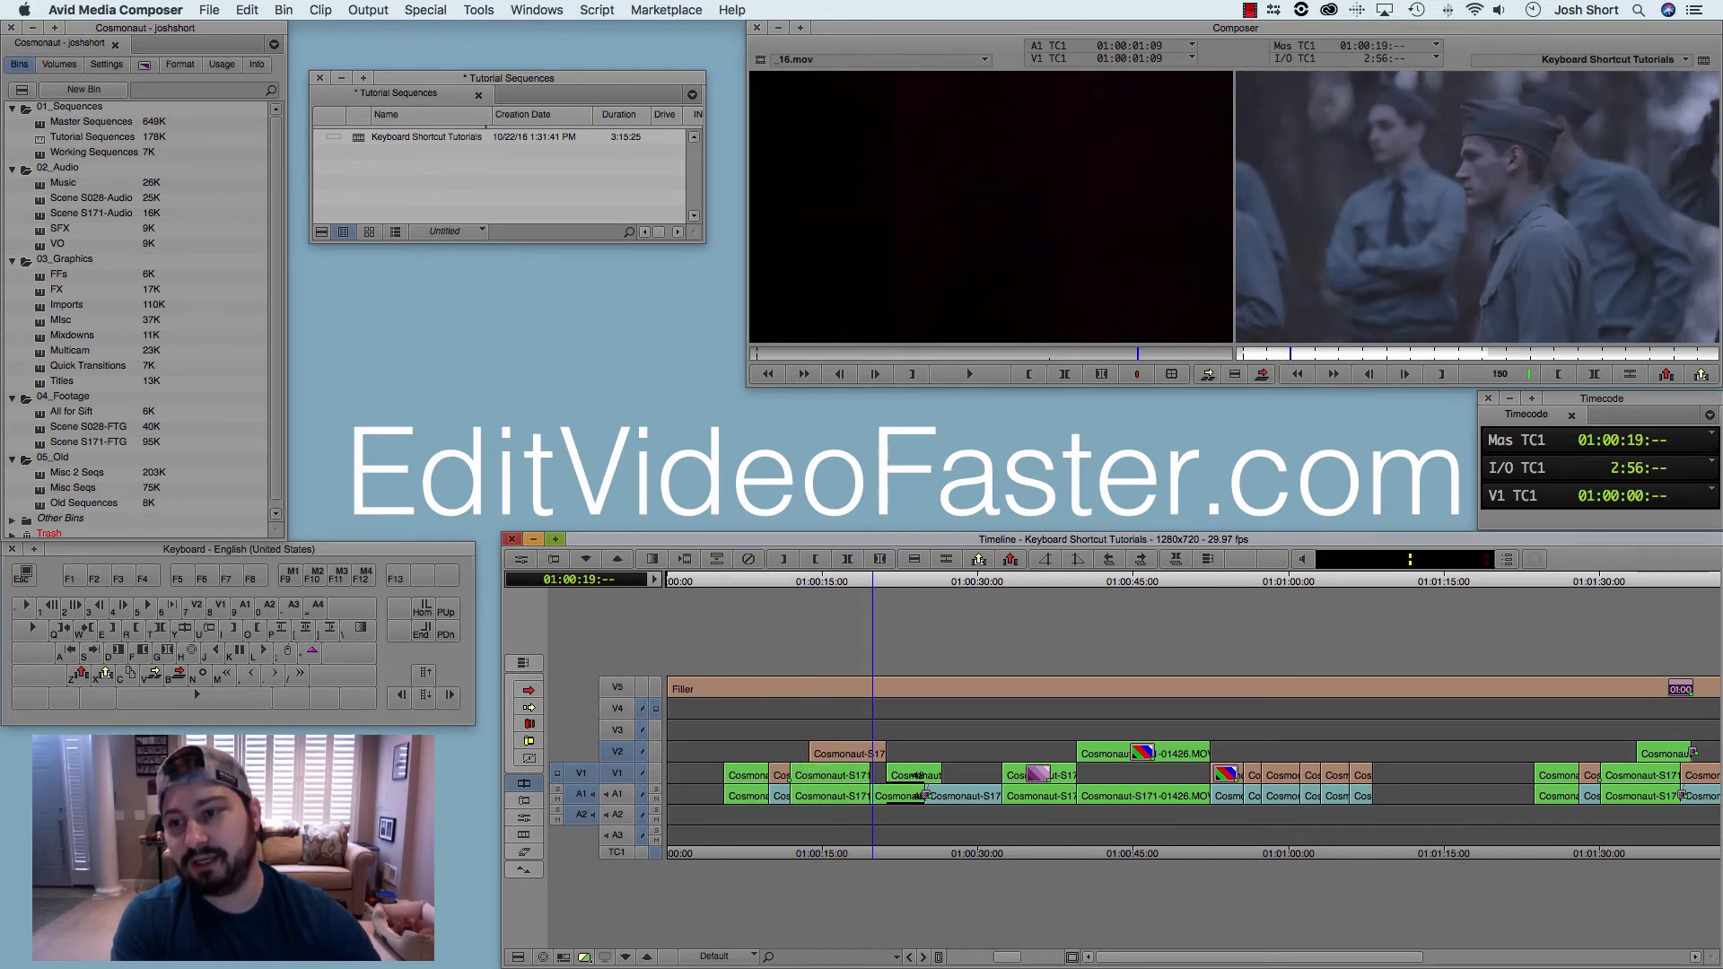
{"action": "key", "text": "l"}
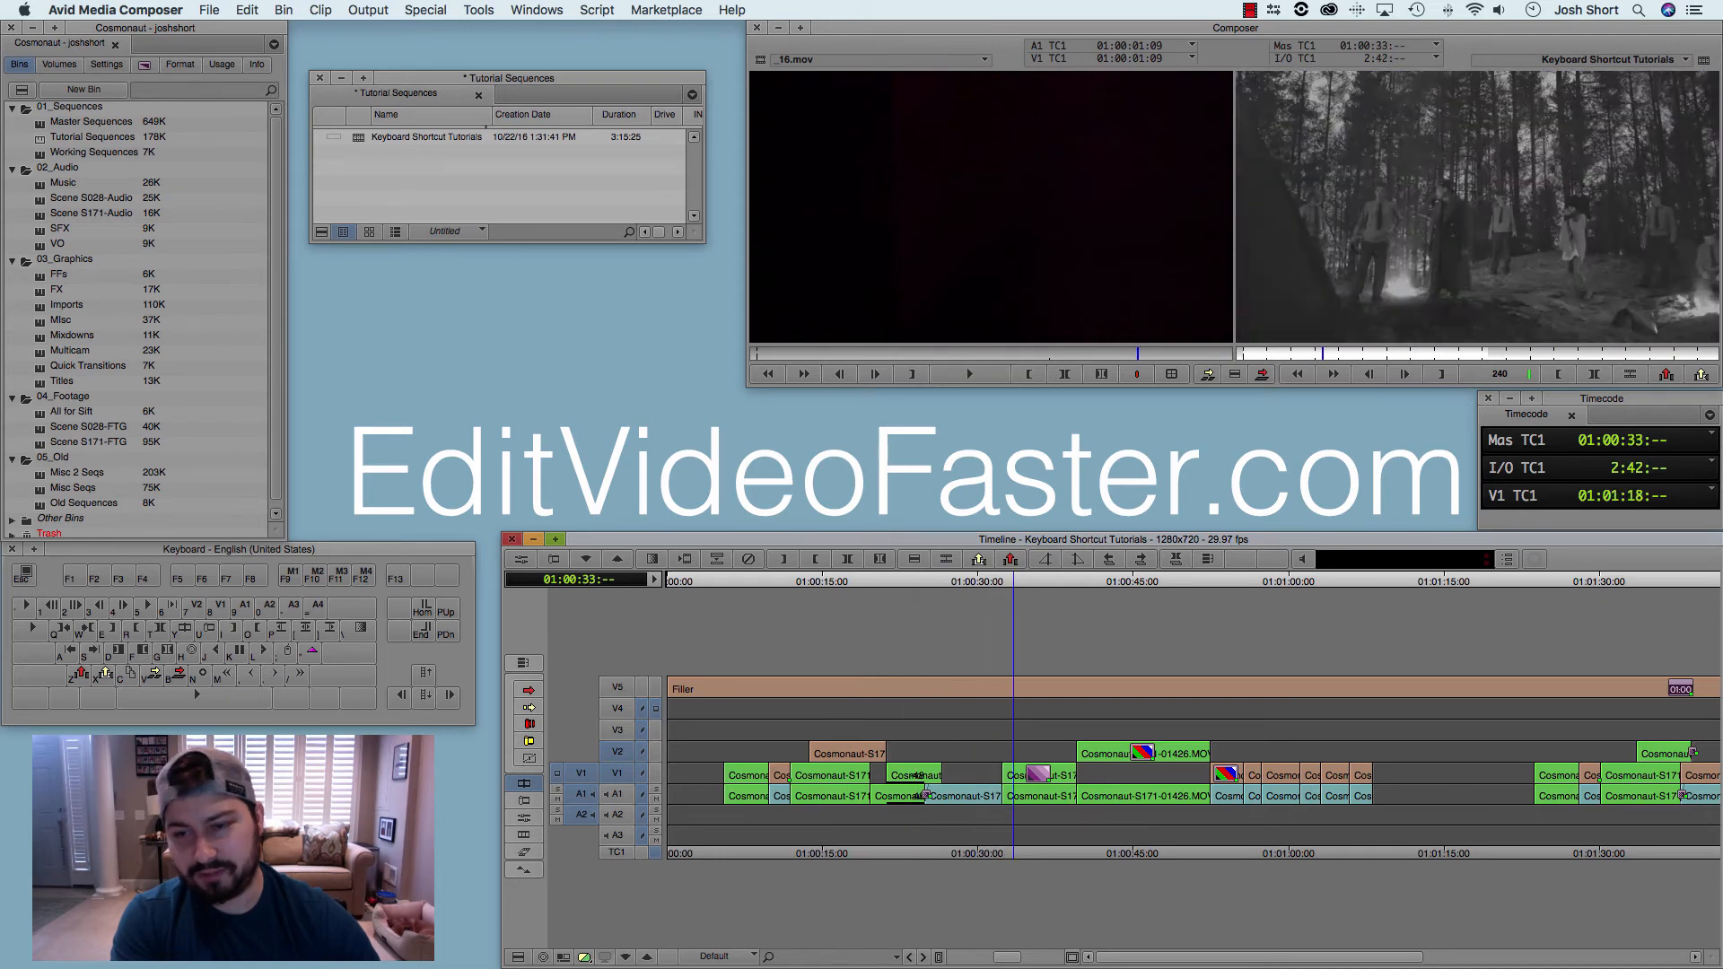
{"action": "key", "text": "k"}
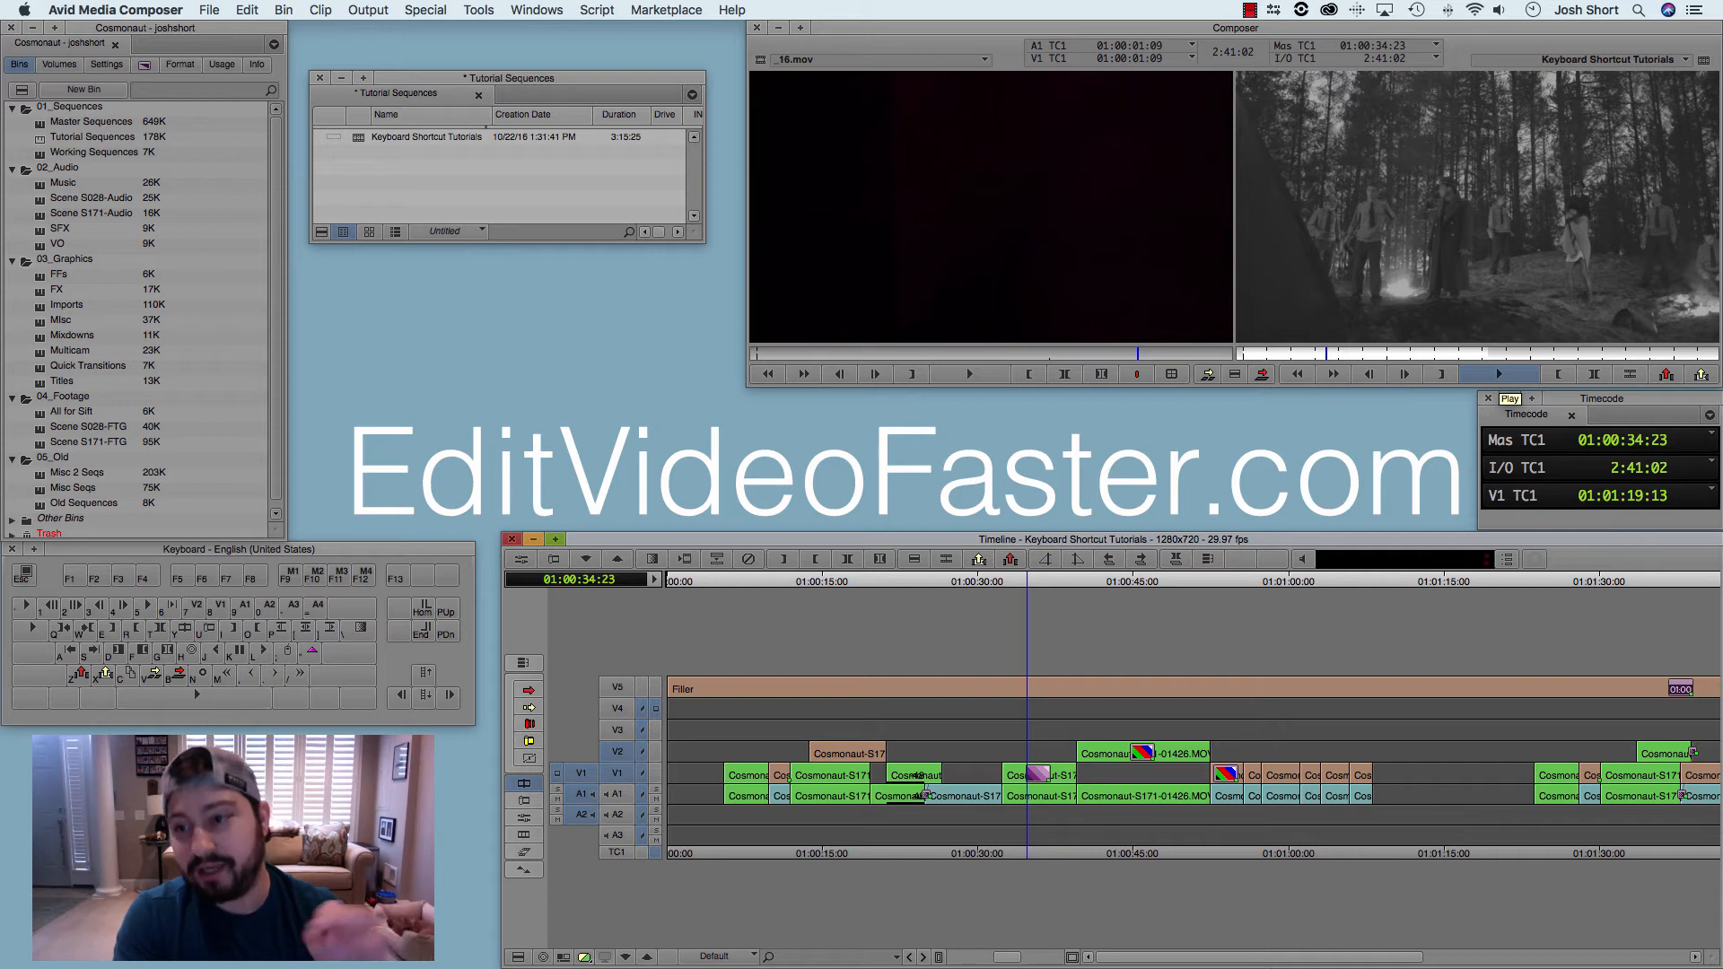
Step: Shuttle the sequence backward, raising the reverse speed in stages from 30 to 240 fps, and stop at 01:00:10:19
{"action": "key", "text": "j"}
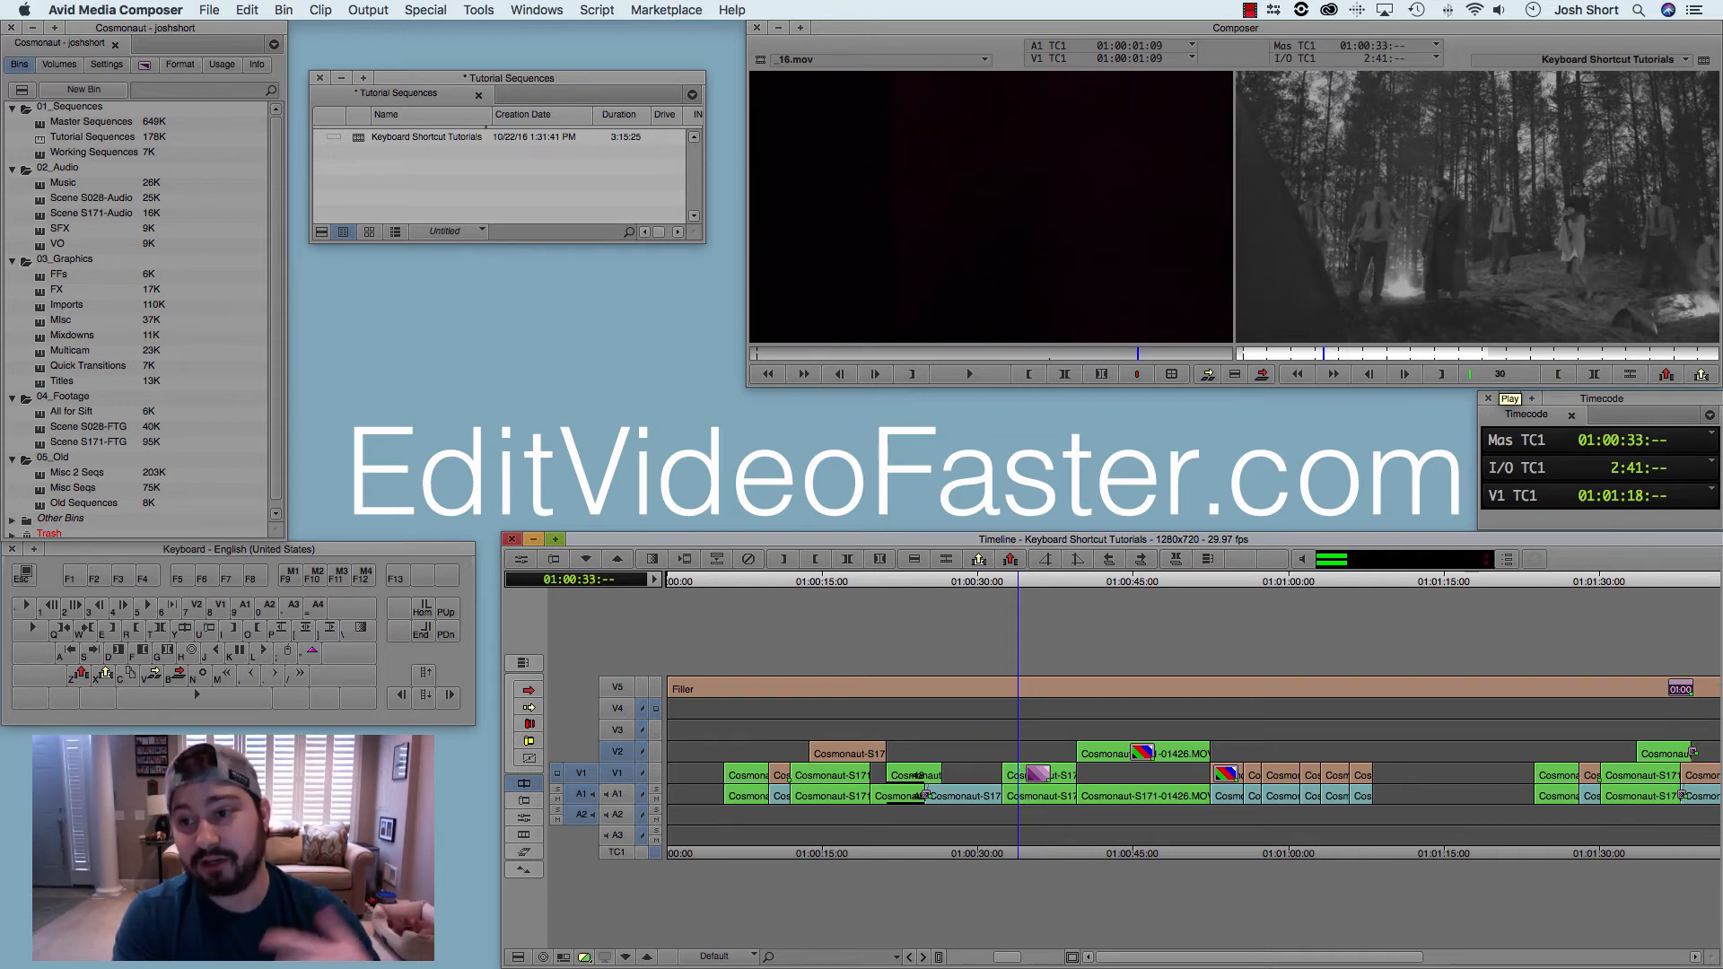
{"action": "key", "text": "j"}
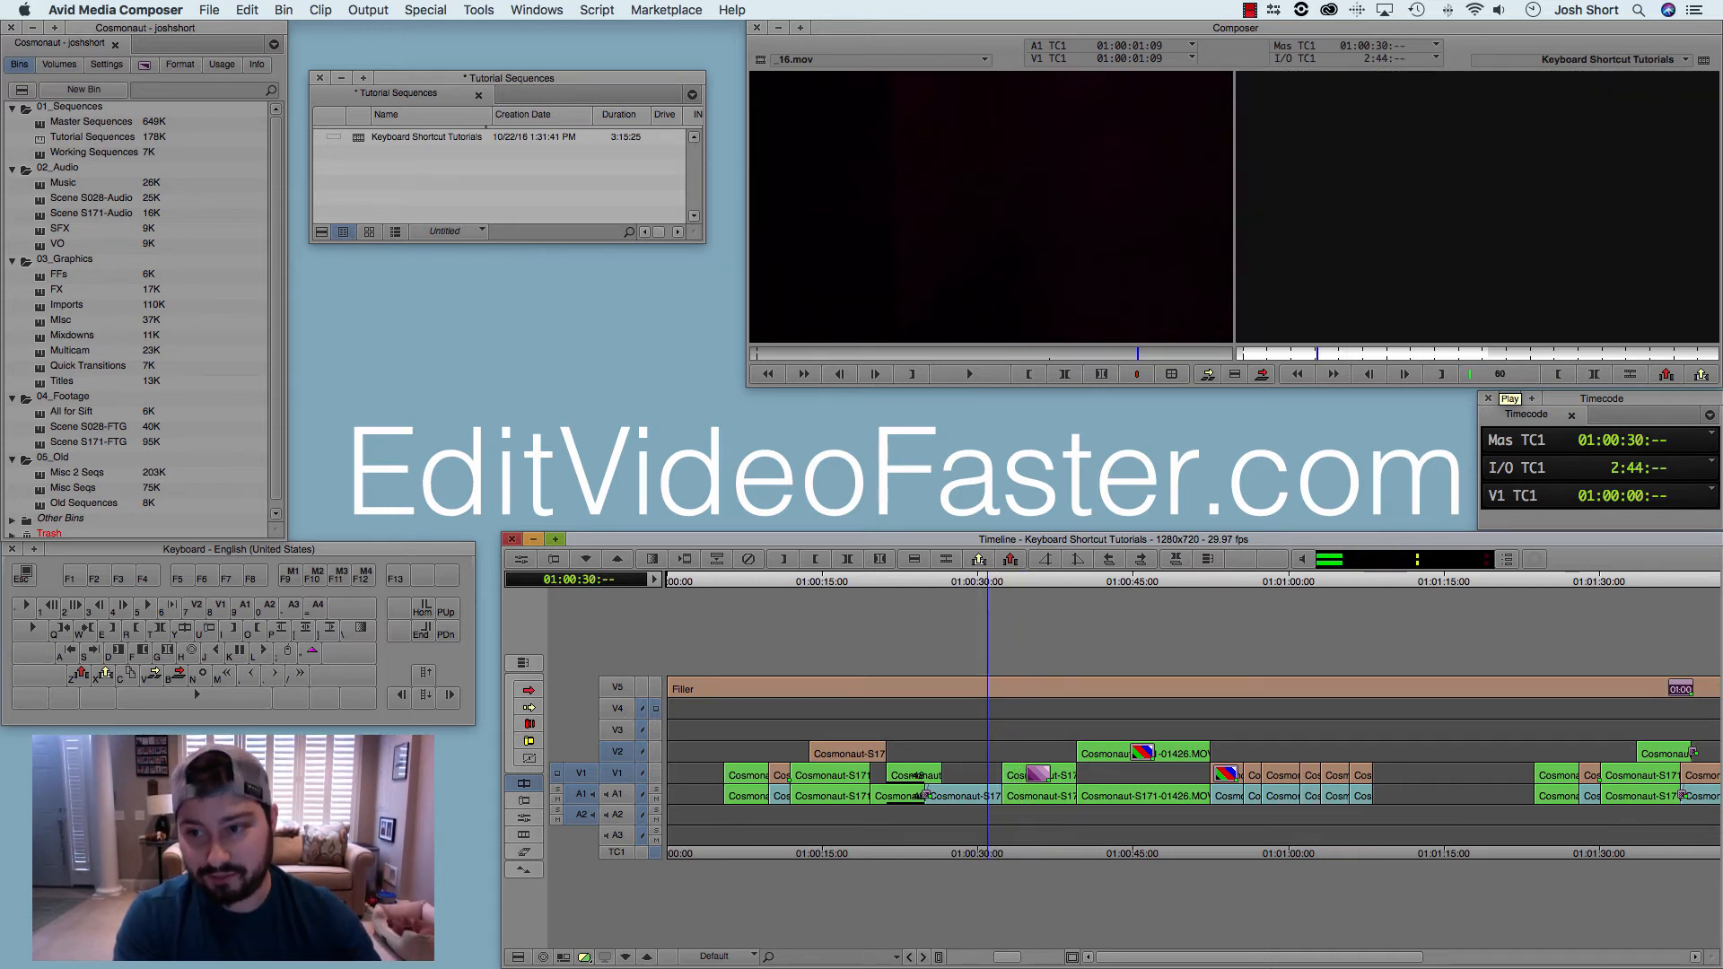
{"action": "key", "text": "j"}
{"action": "key", "text": "j"}
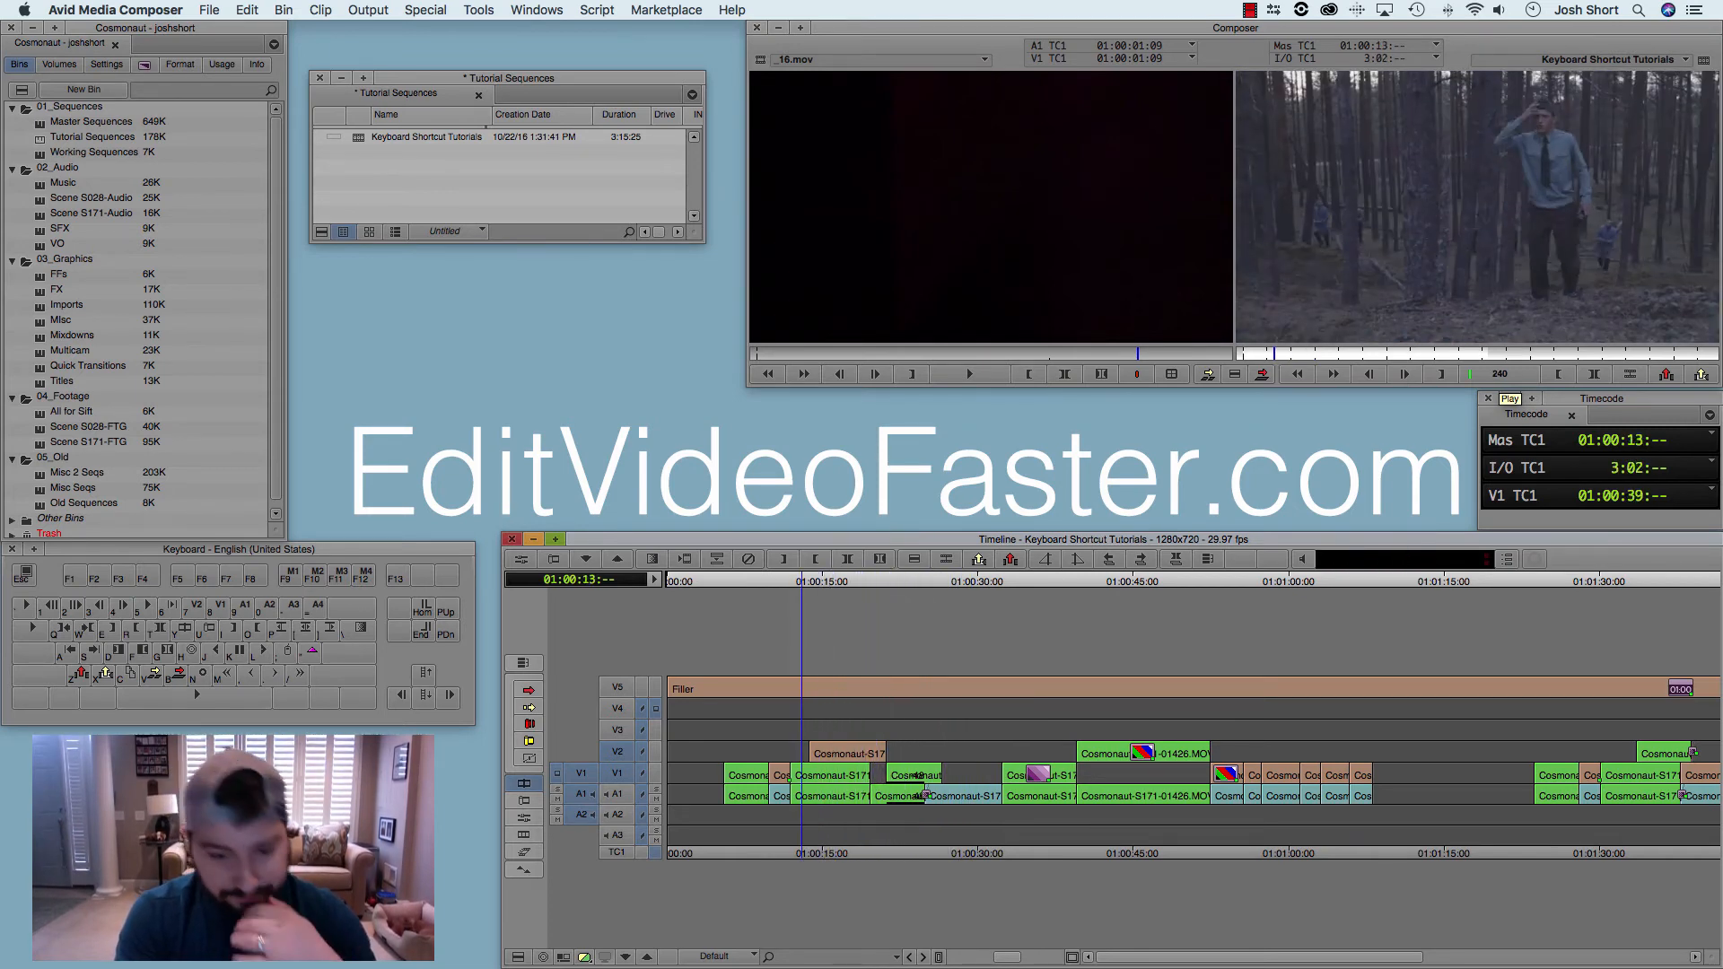
{"action": "key", "text": "k"}
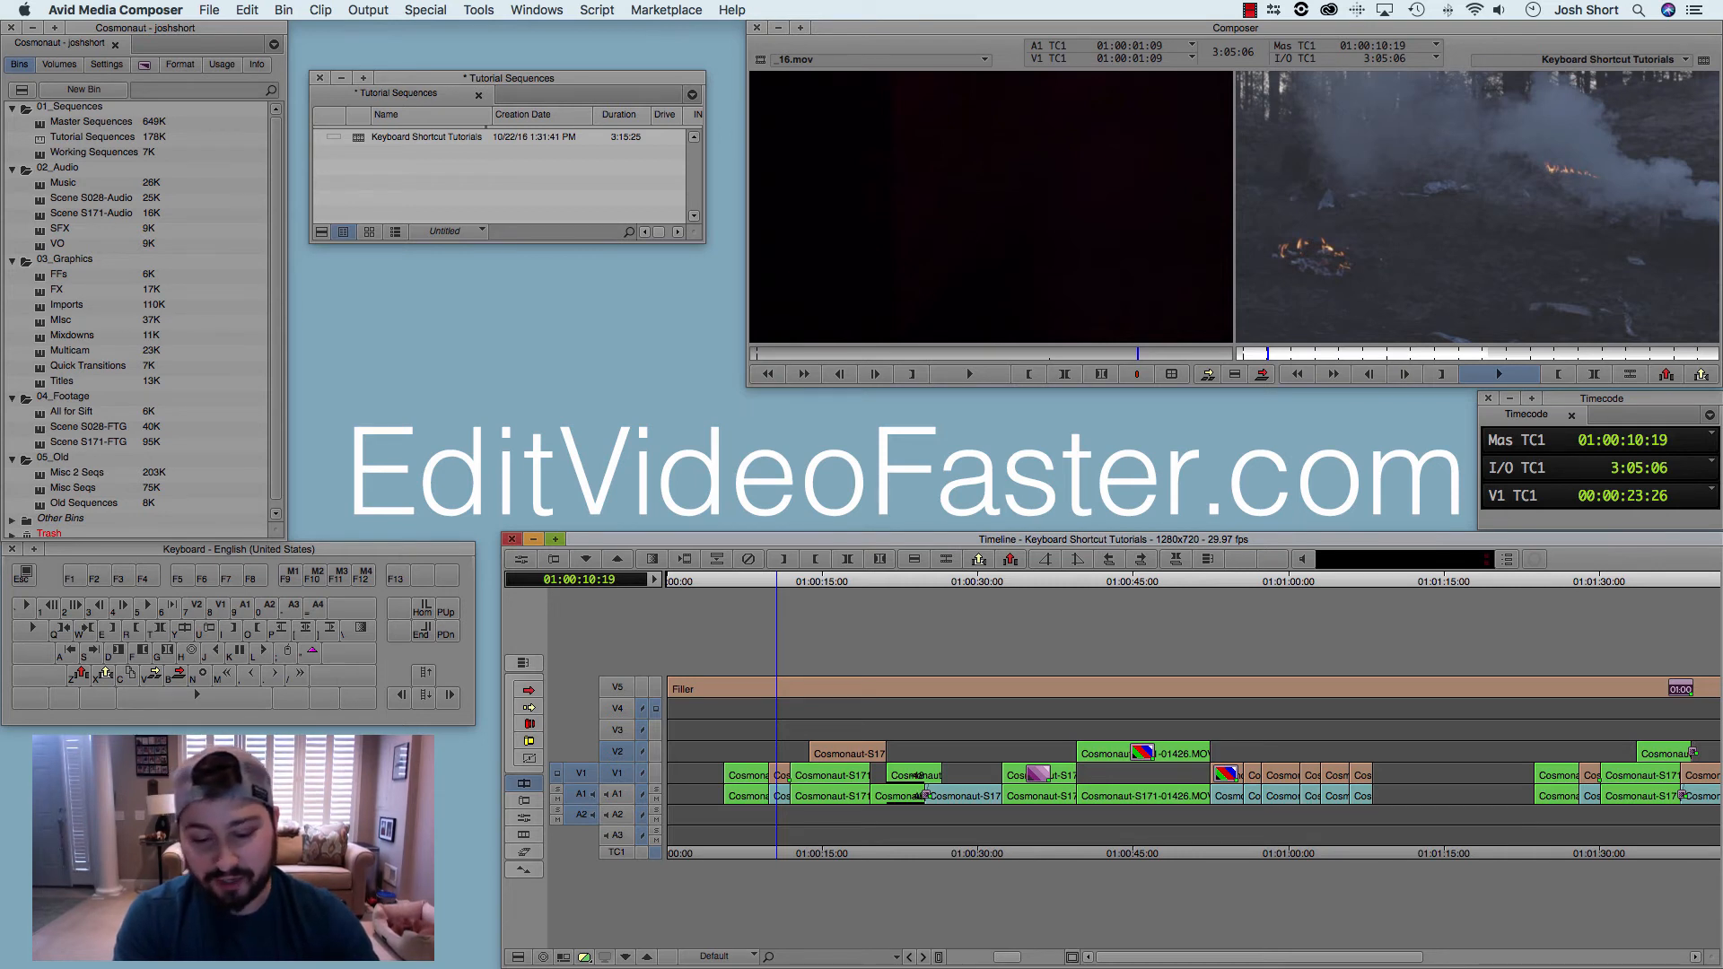
Step: Shuttle forward in two short bursts, pausing at 01:00:15:07 and at 01:00:19:14
{"action": "key", "text": "l"}
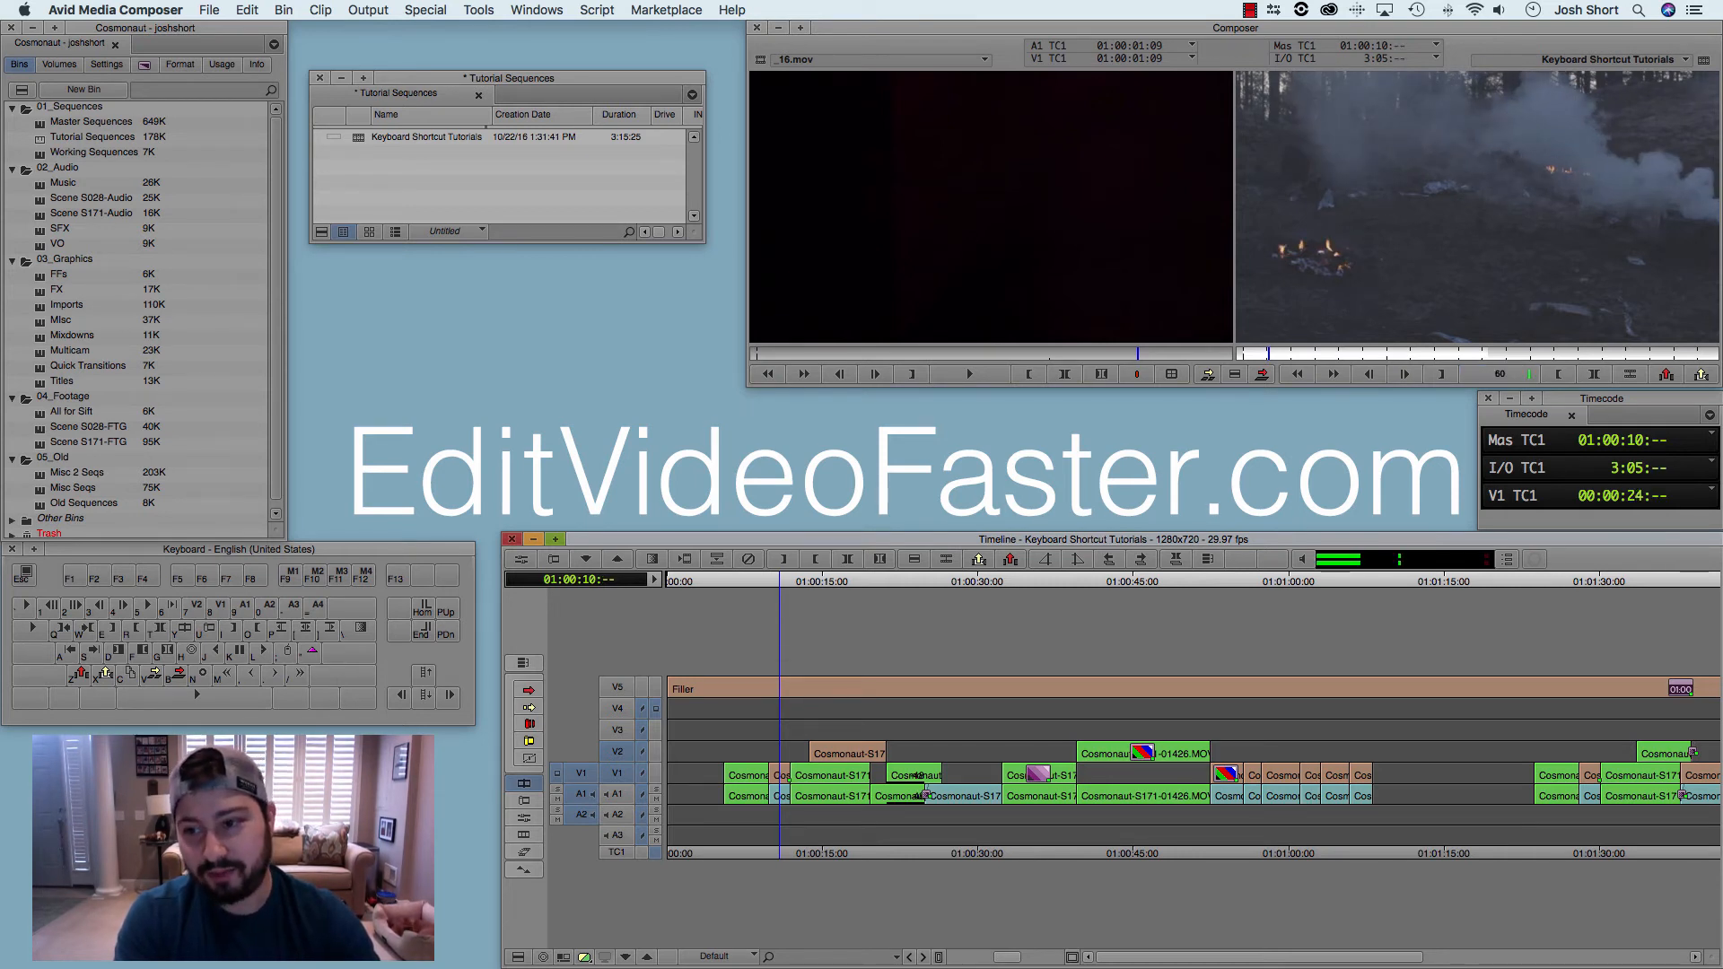
{"action": "key", "text": "k"}
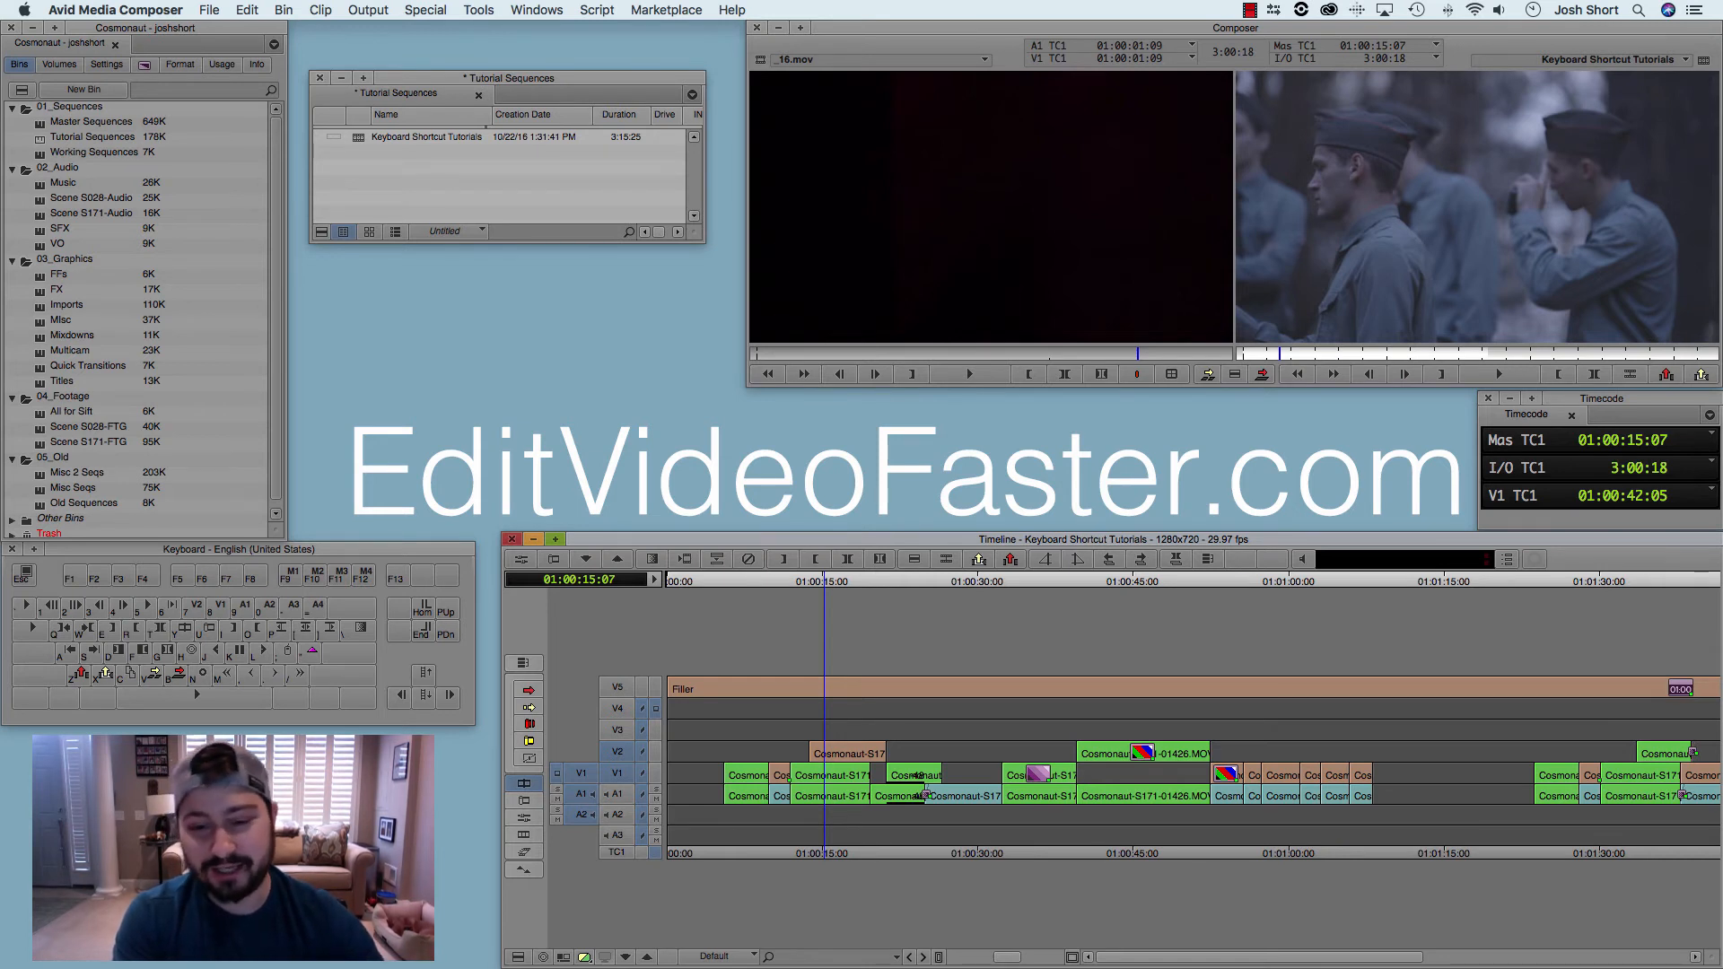
{"action": "key", "text": "l"}
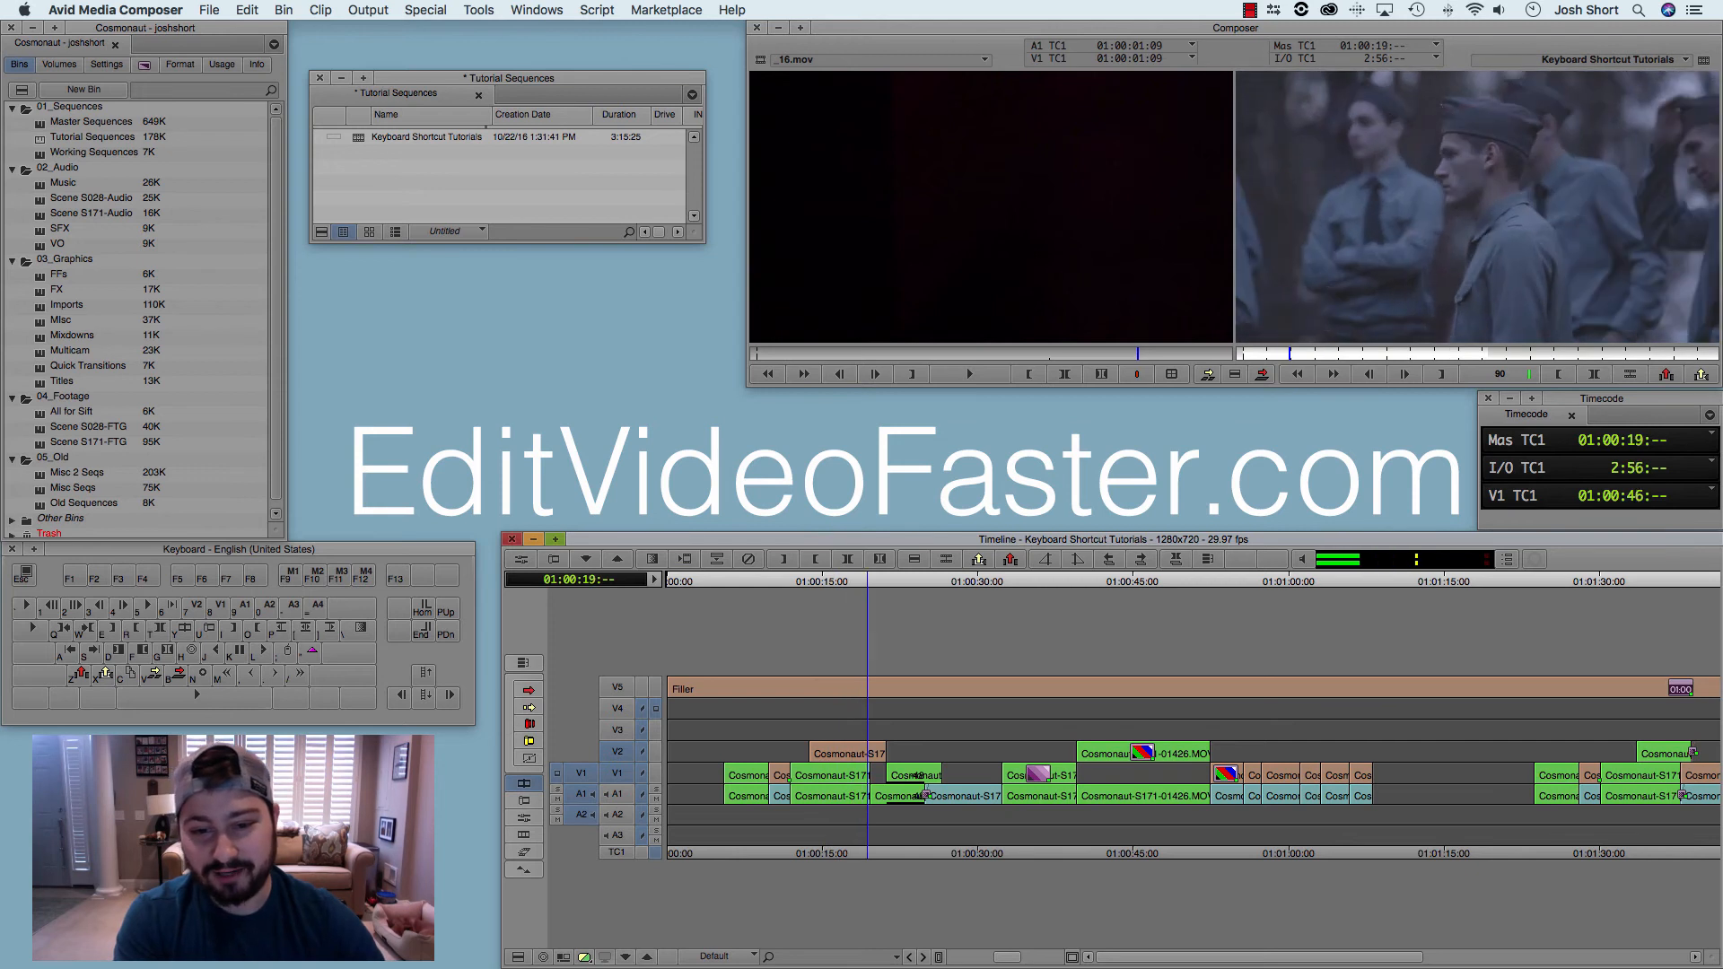
{"action": "key", "text": "k"}
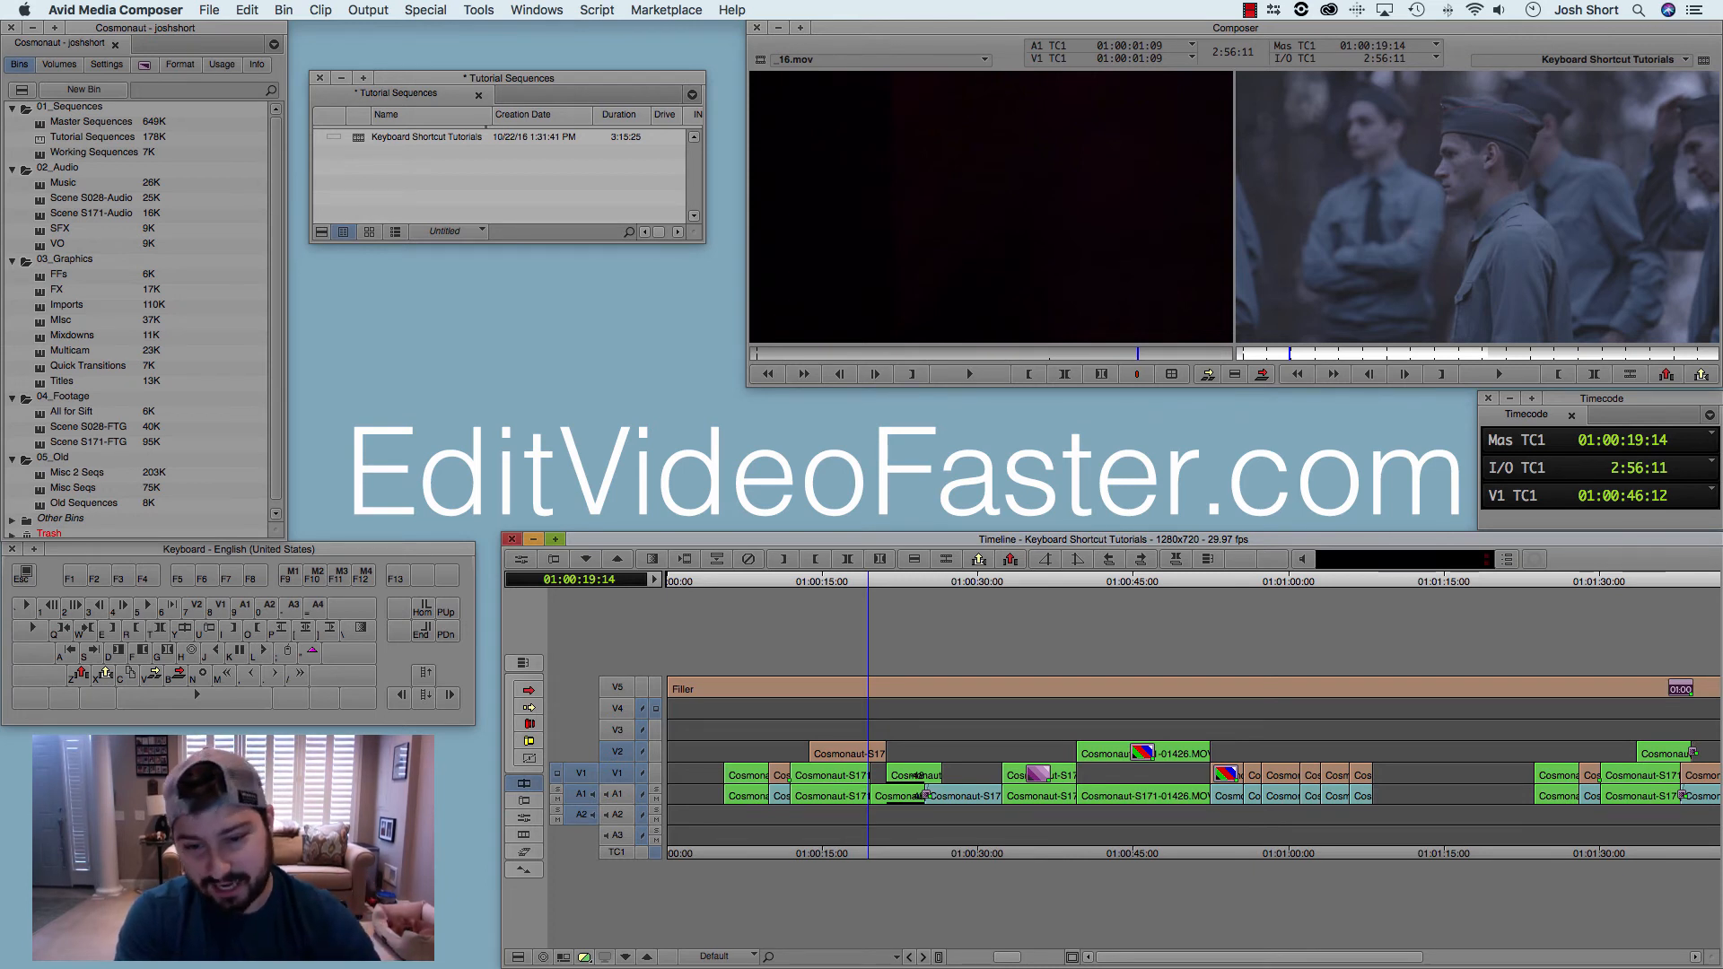
Step: Shuttle back to mark an in point at 01:00:16:00, and shuttle forward to mark an out point at 01:00:25:18
{"action": "key", "text": "j"}
{"action": "key", "text": "j"}
{"action": "key", "text": "j"}
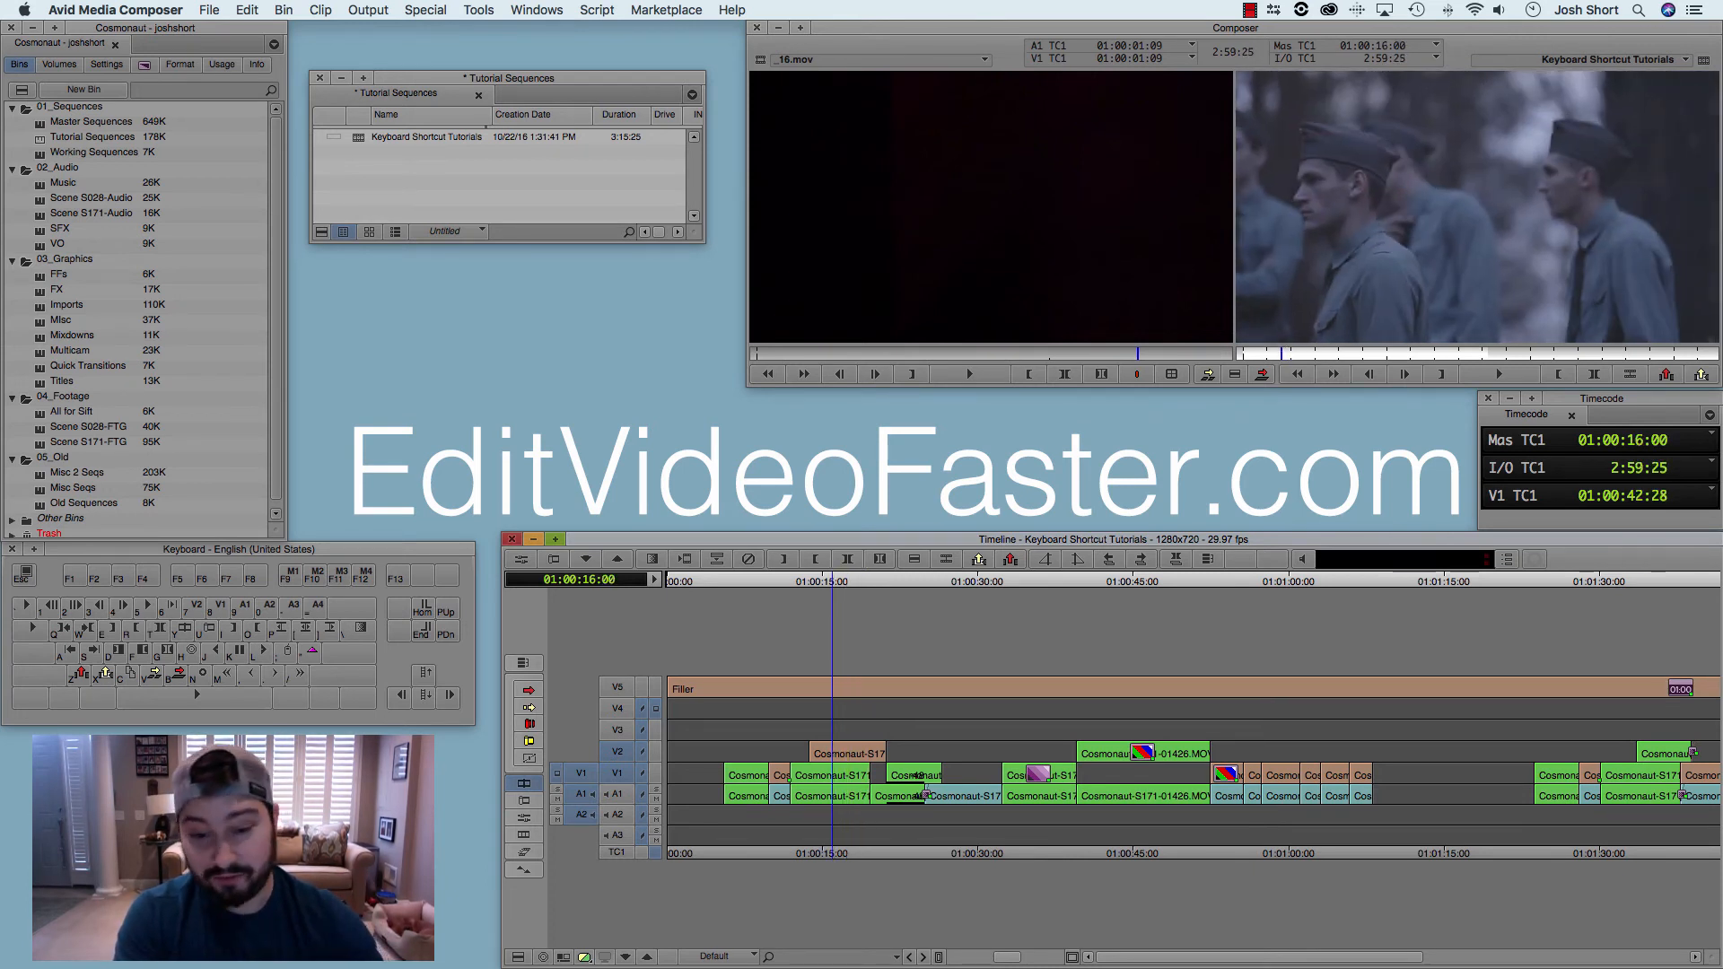
{"action": "key", "text": "i"}
{"action": "key", "text": "l"}
{"action": "key", "text": "l"}
{"action": "key", "text": "l"}
{"action": "key", "text": "l"}
{"action": "key", "text": "l"}
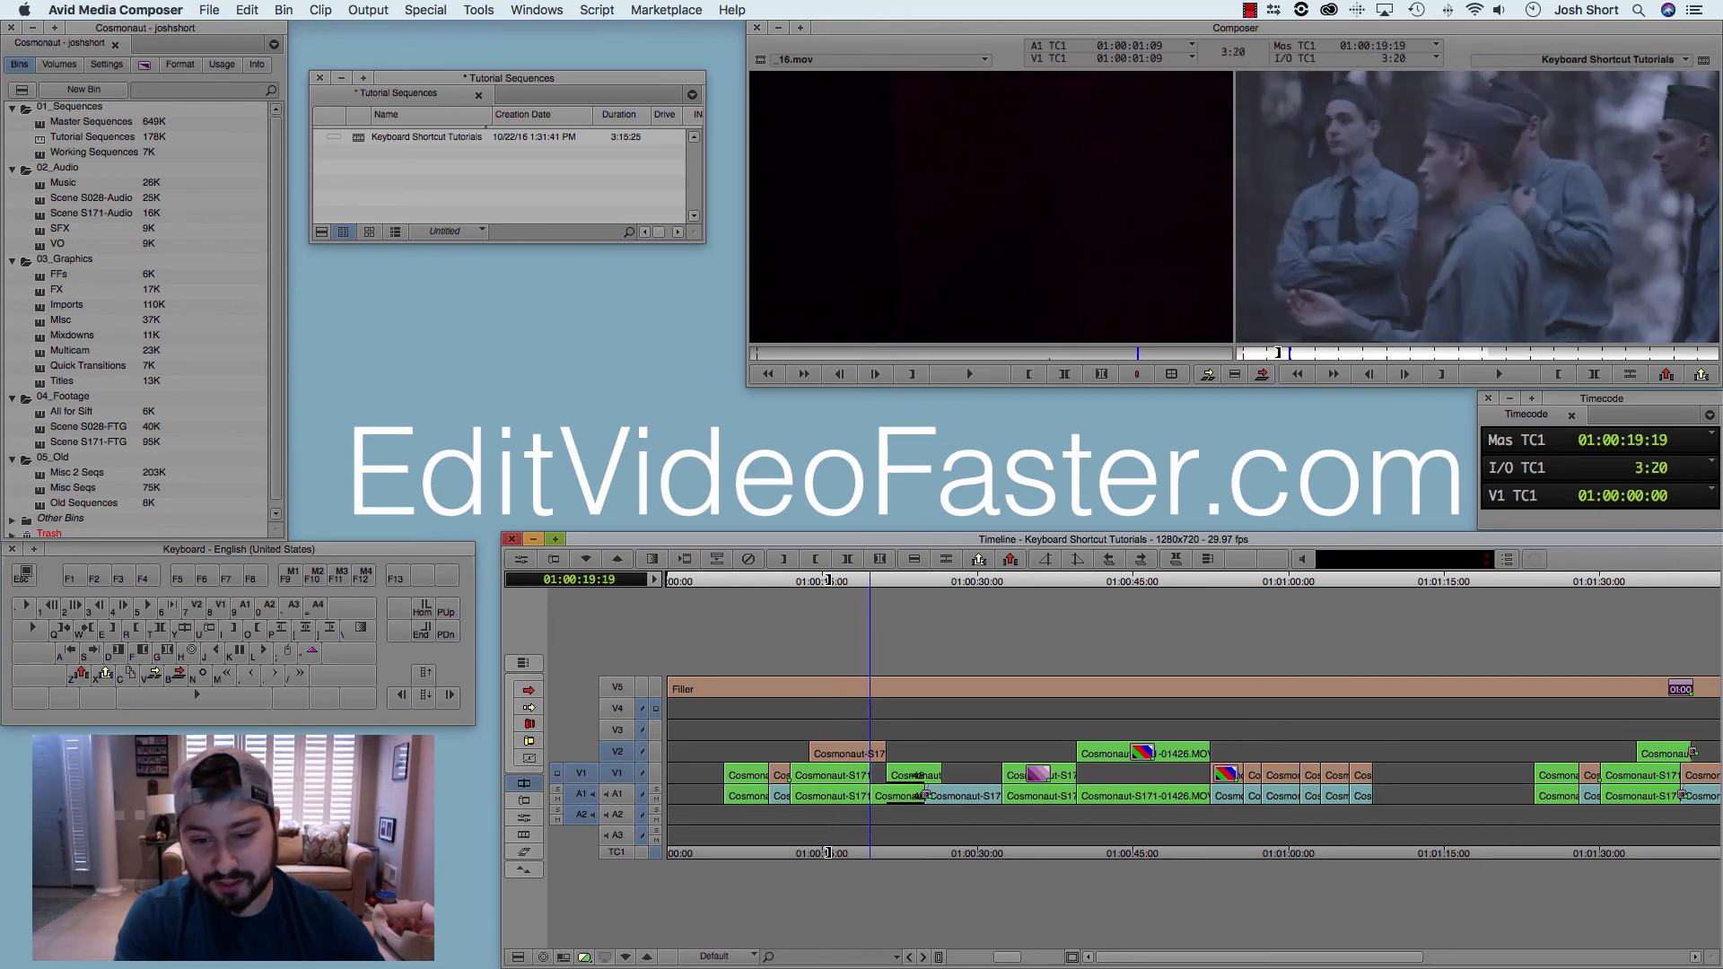
{"action": "key", "text": "o"}
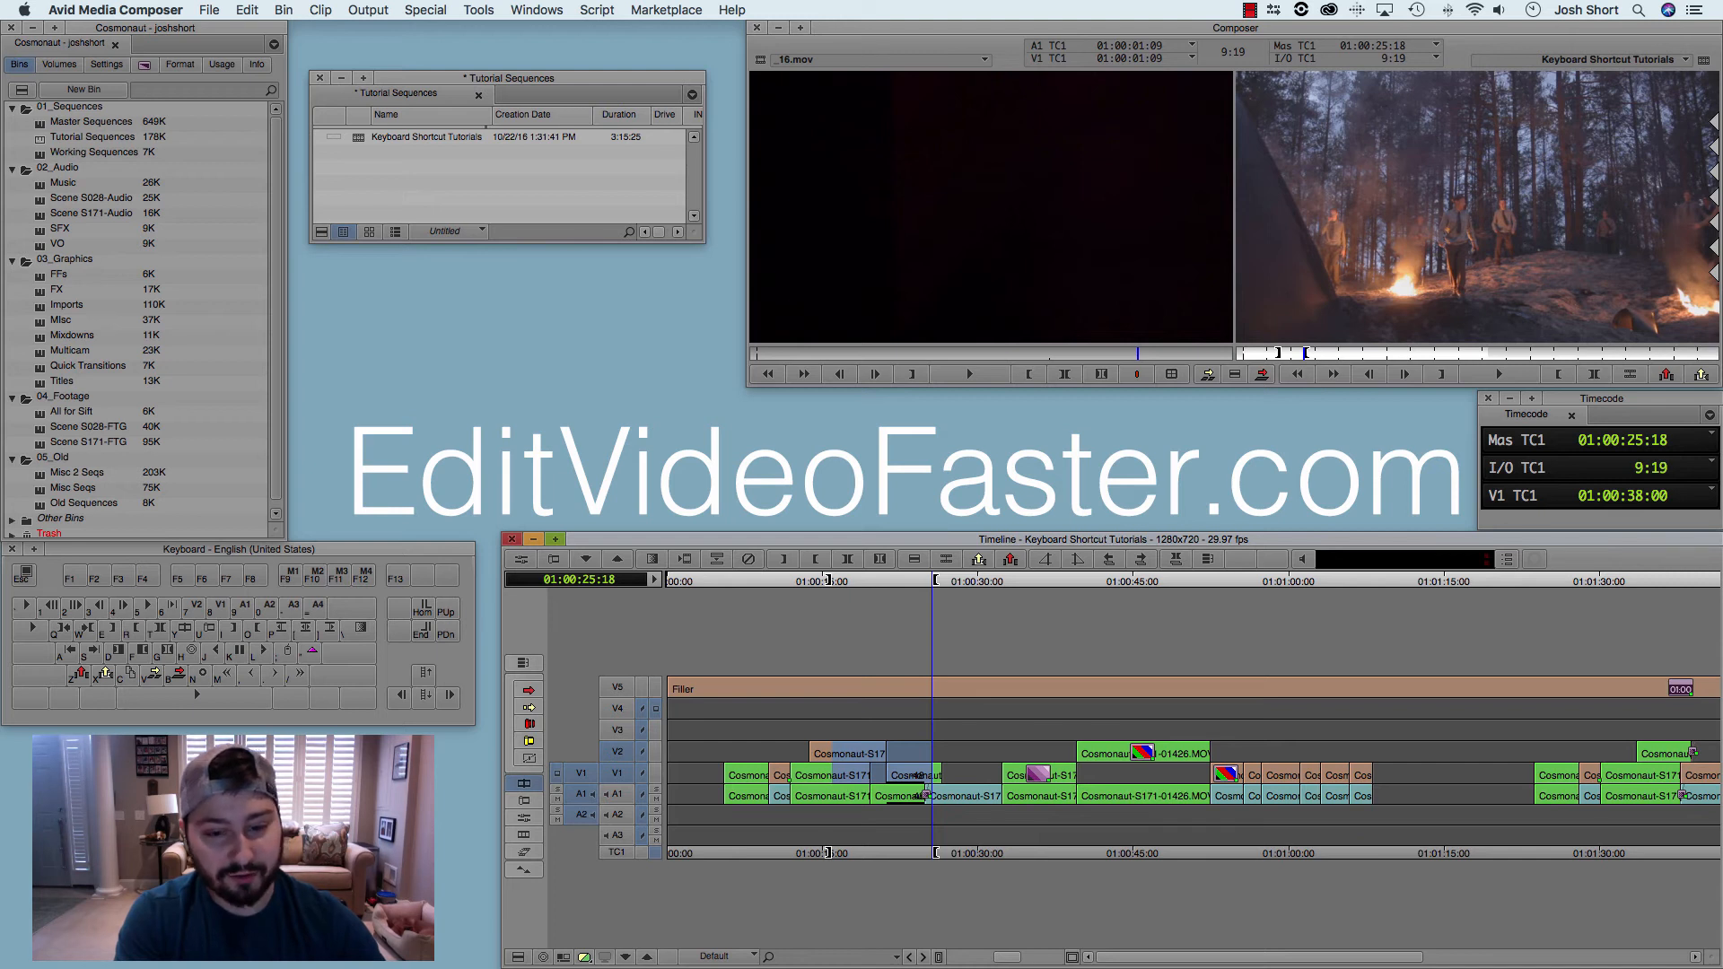
Step: Move the playhead to 01:00:19:04 and play the marked range from in to out
{"action": "key", "text": "a"}
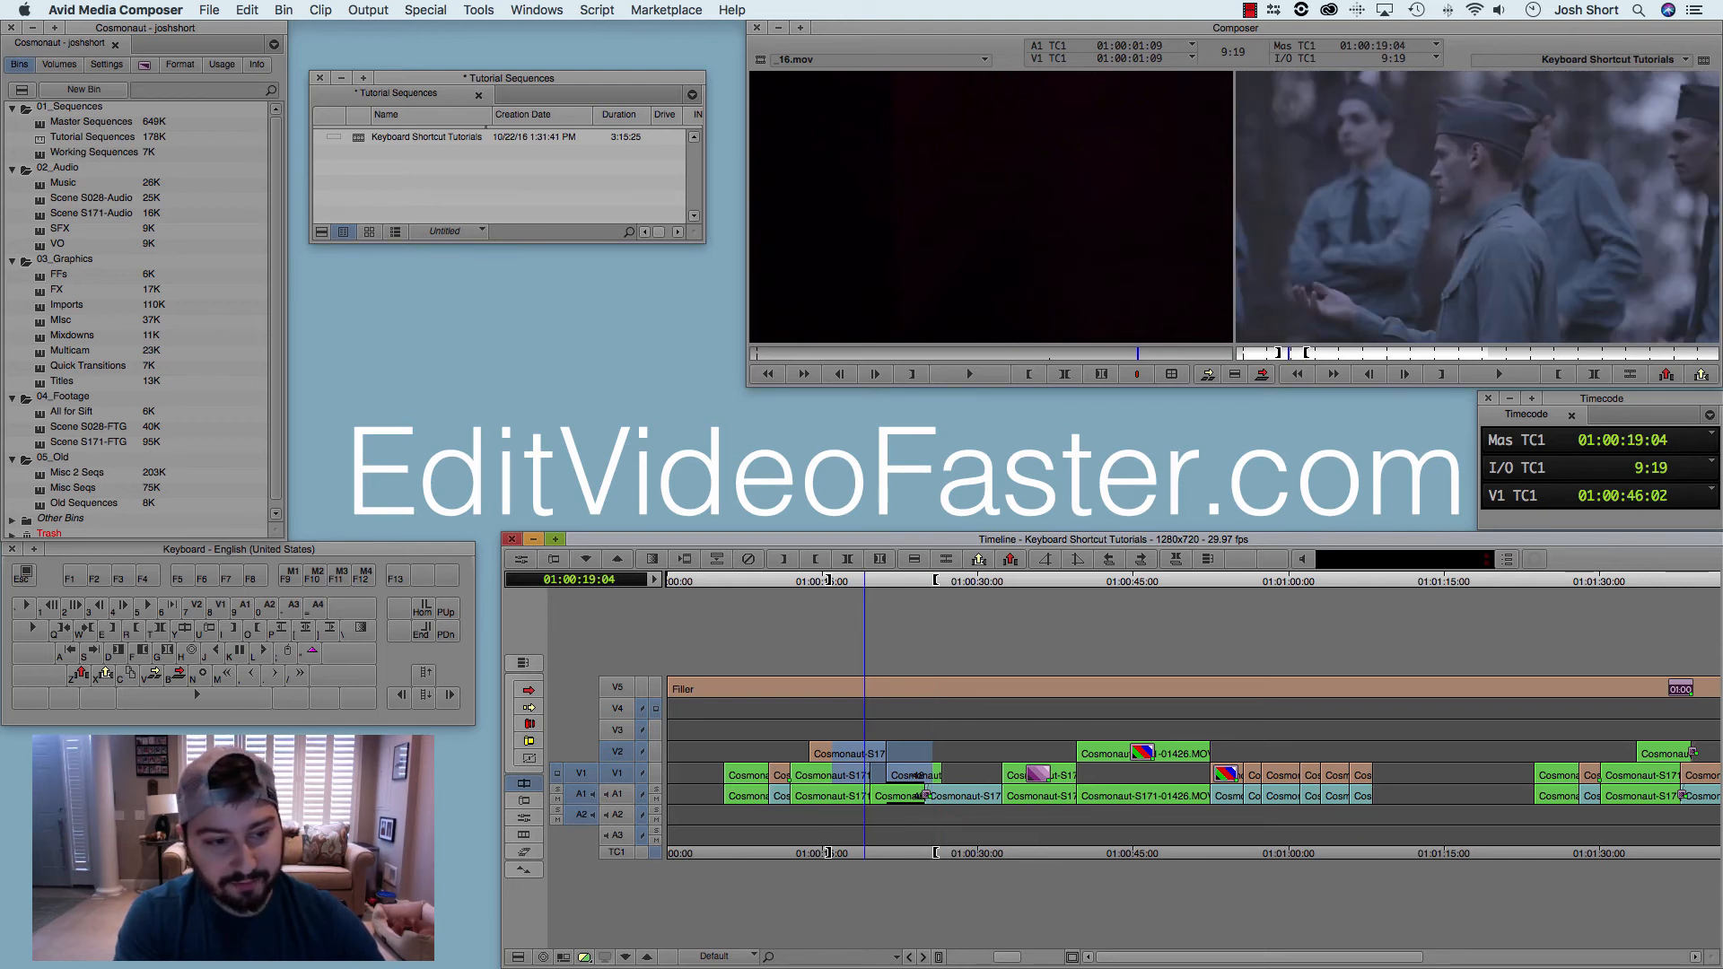
{"action": "key", "text": "6"}
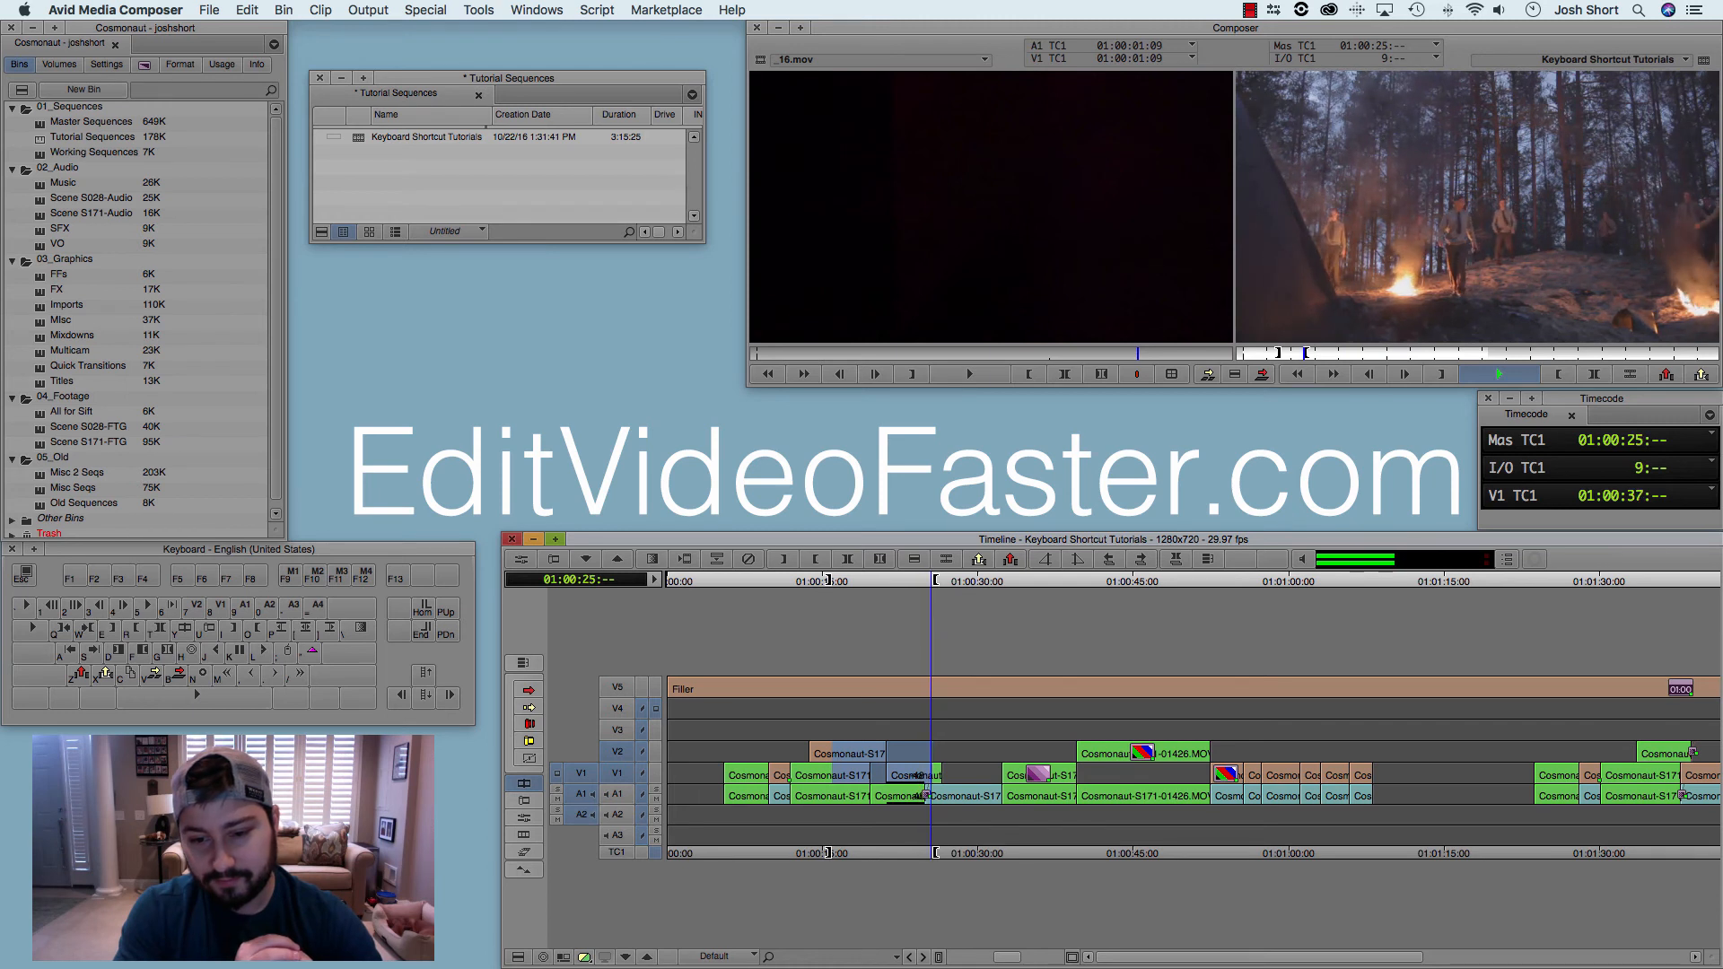
{"action": "key", "text": "space"}
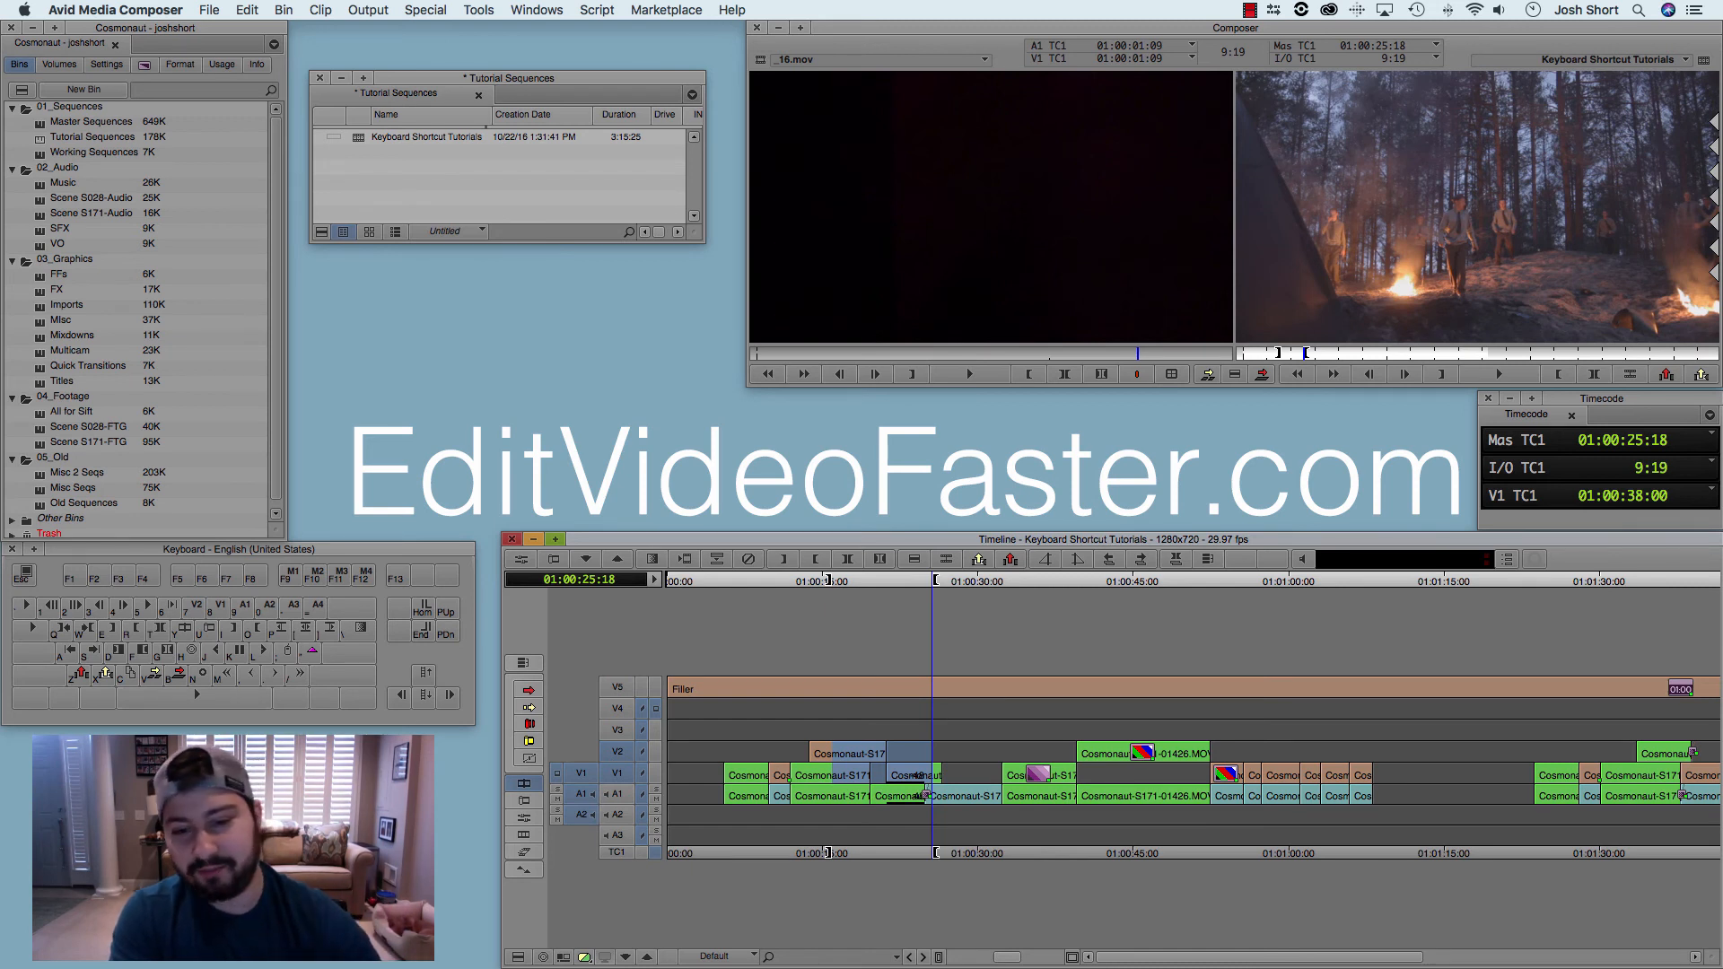
Step: Reset the out point to 01:00:18:10, play from in to out, and stop at 01:00:16:17
{"action": "left_click", "coordinate": [857, 582]}
{"action": "key", "text": "o"}
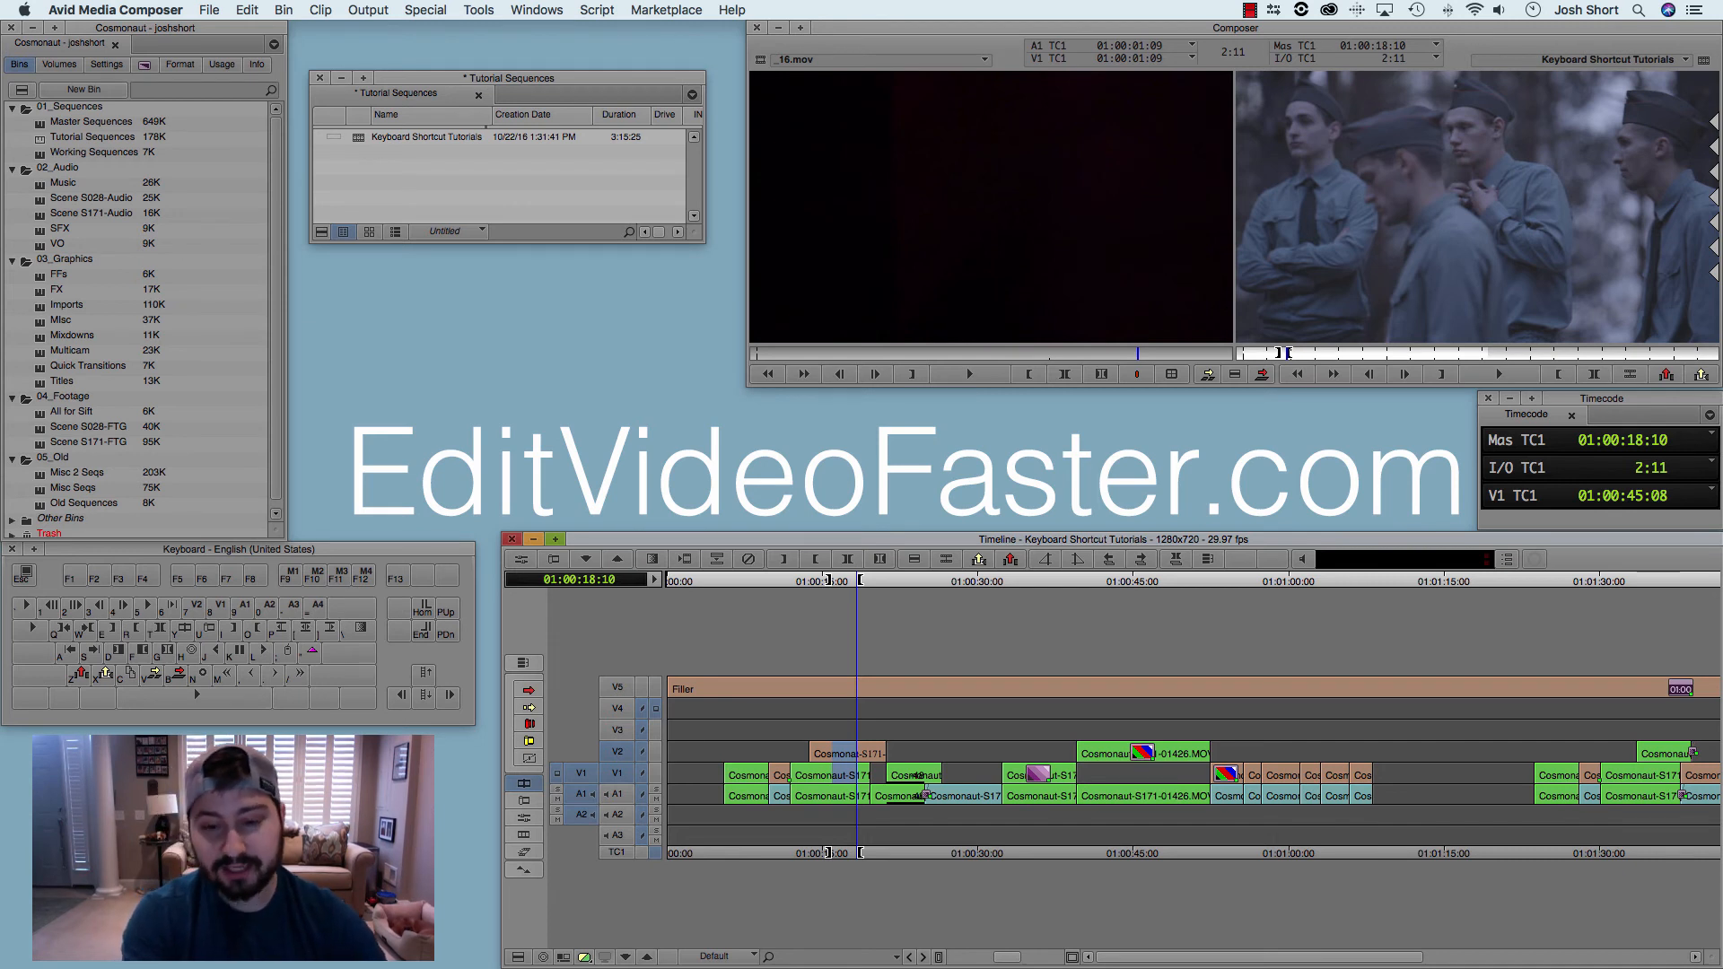
{"action": "key", "text": "6"}
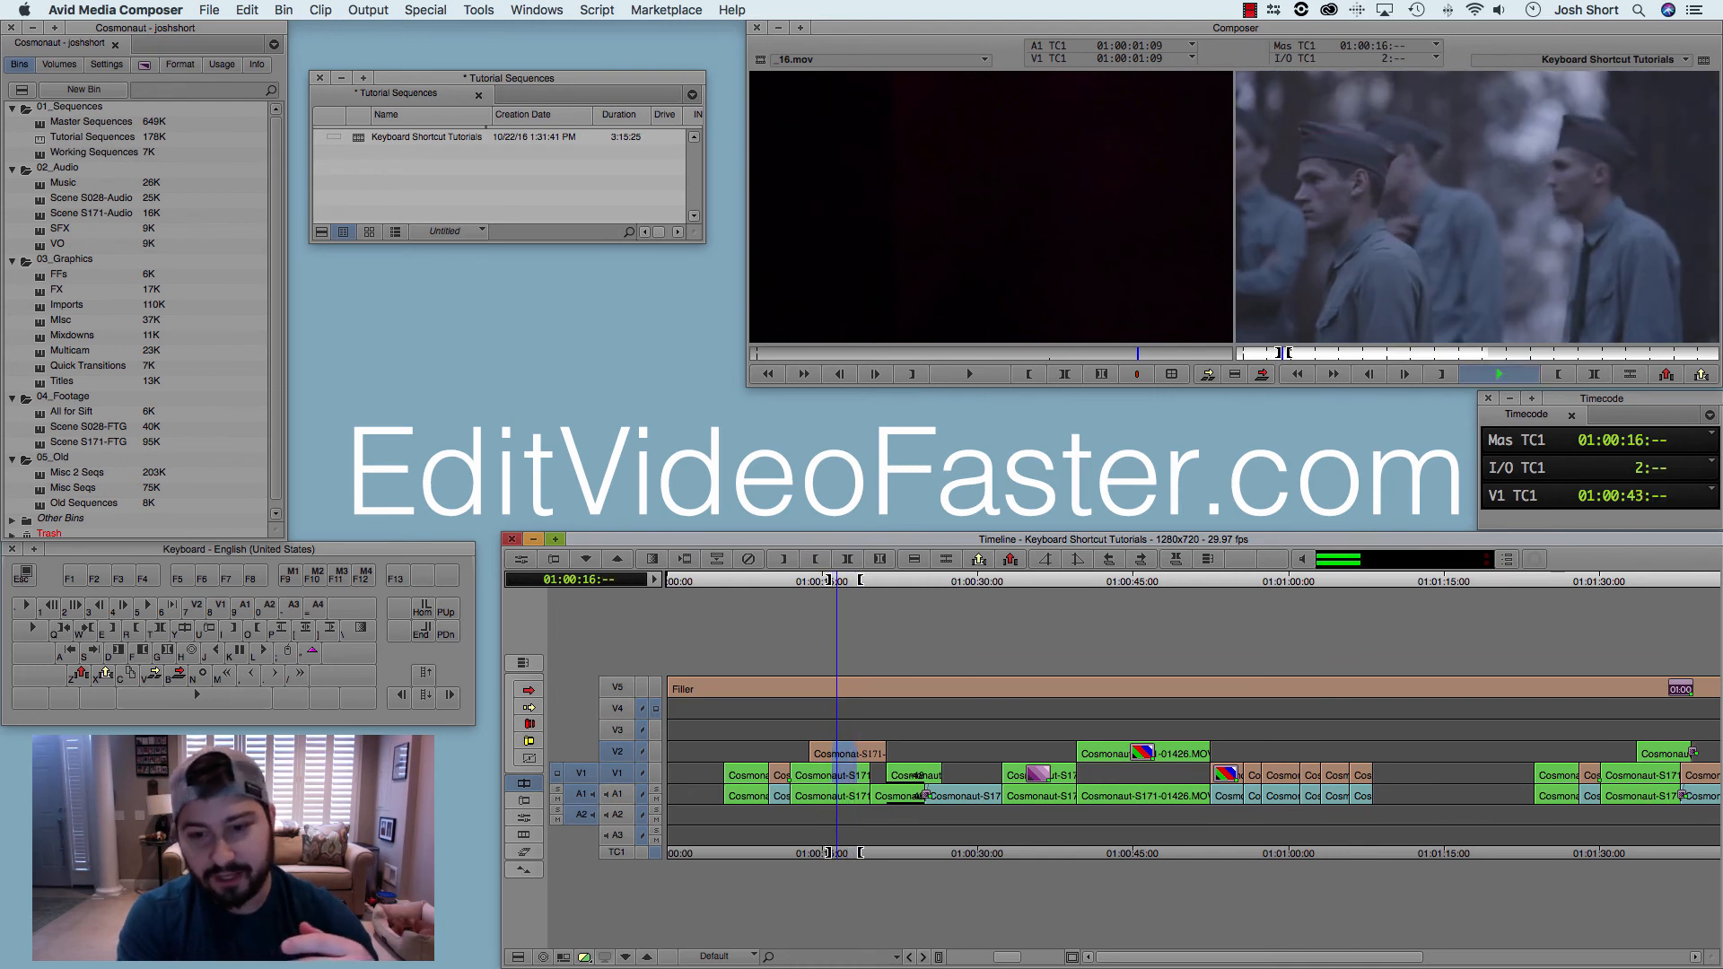
{"action": "key", "text": "space"}
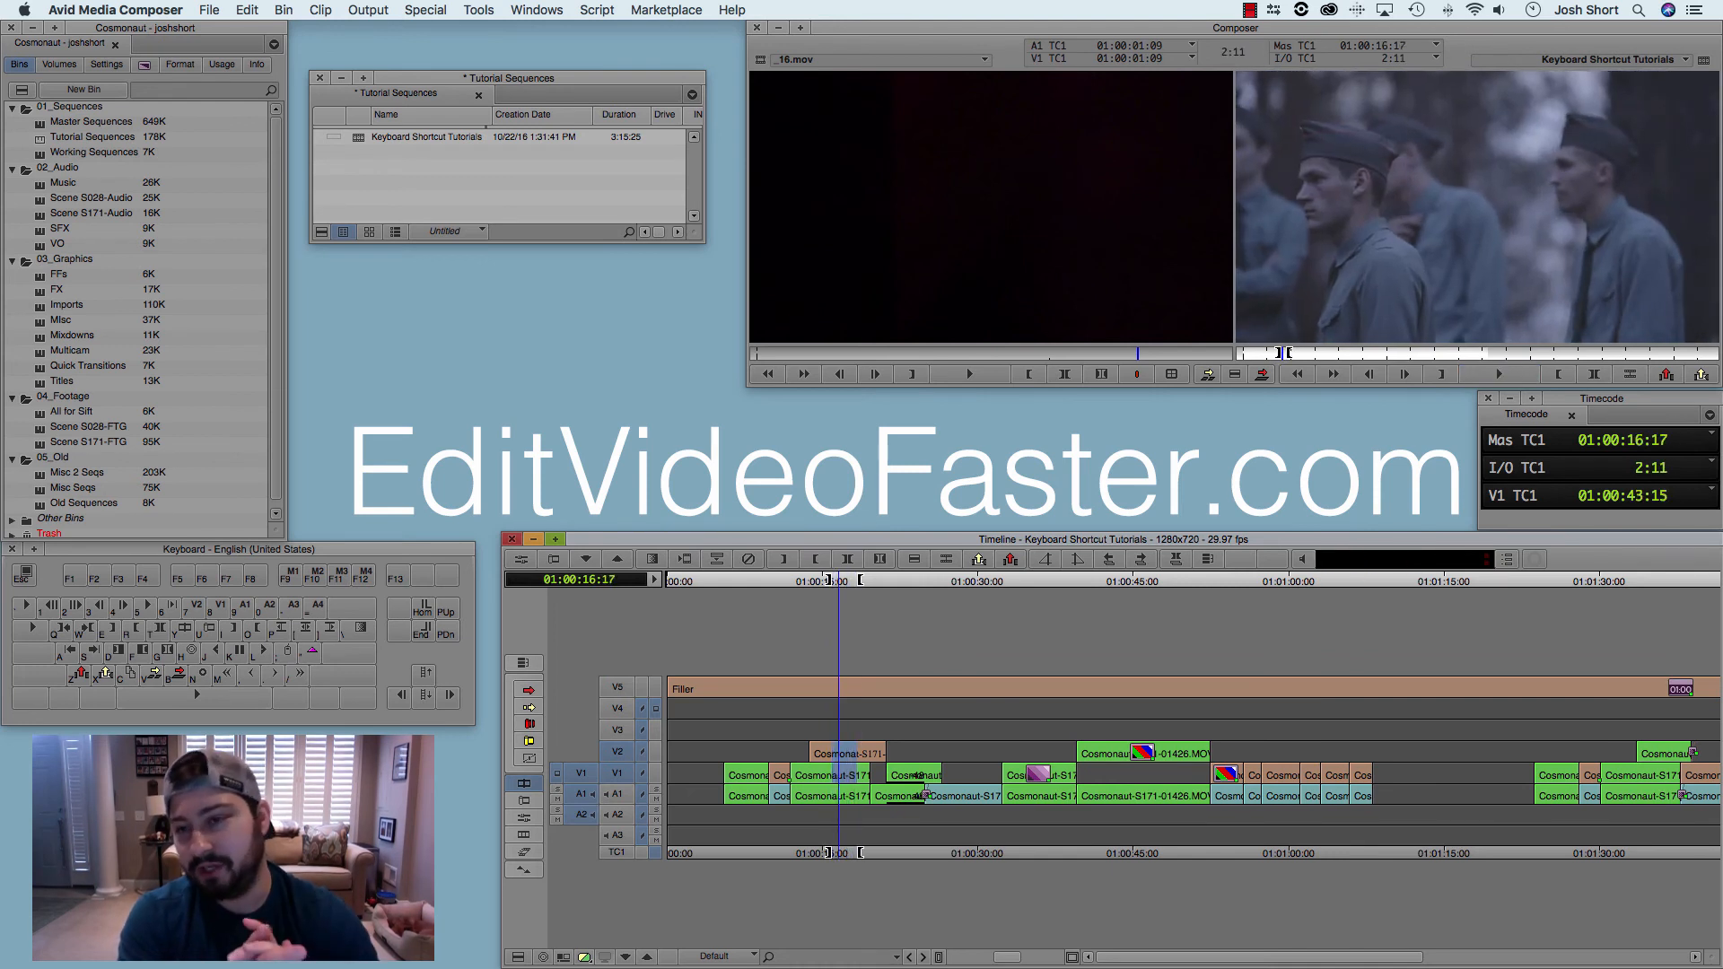